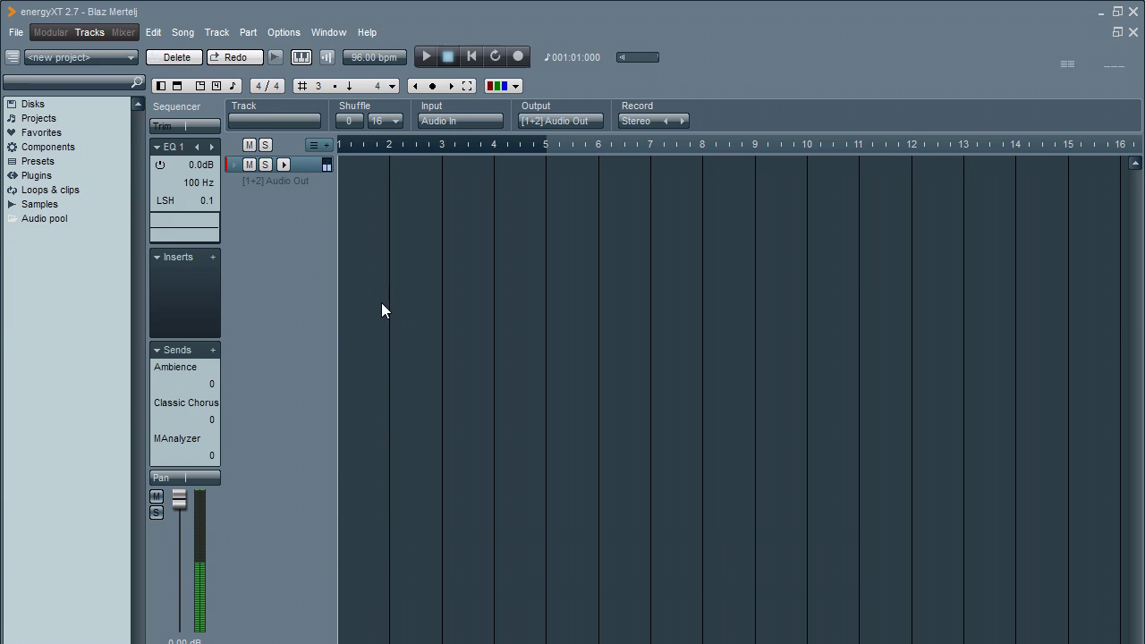
# - Add a new instrument track that uses the Synth1 VST synth
pyautogui.rightClick(283, 224)
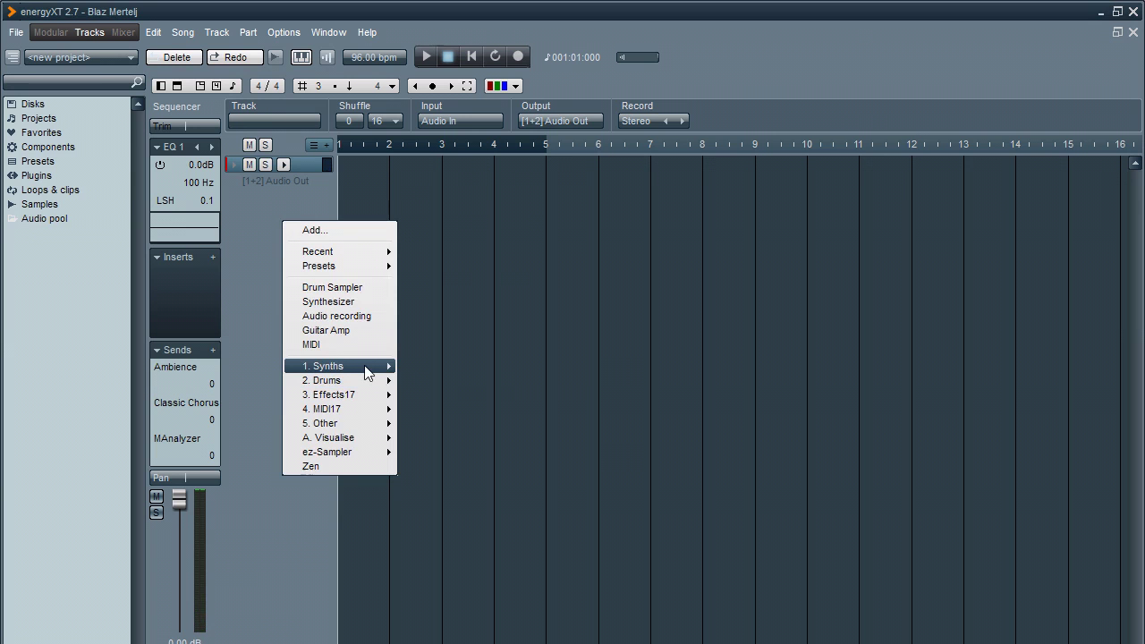
pyautogui.moveTo(366, 373)
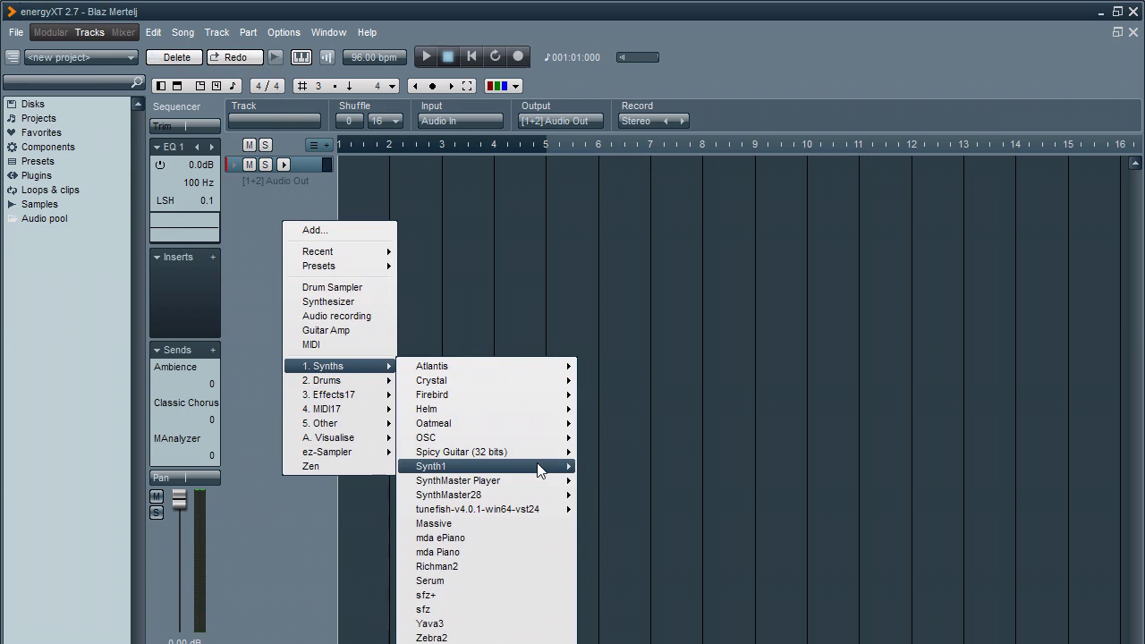
pyautogui.moveTo(542, 471)
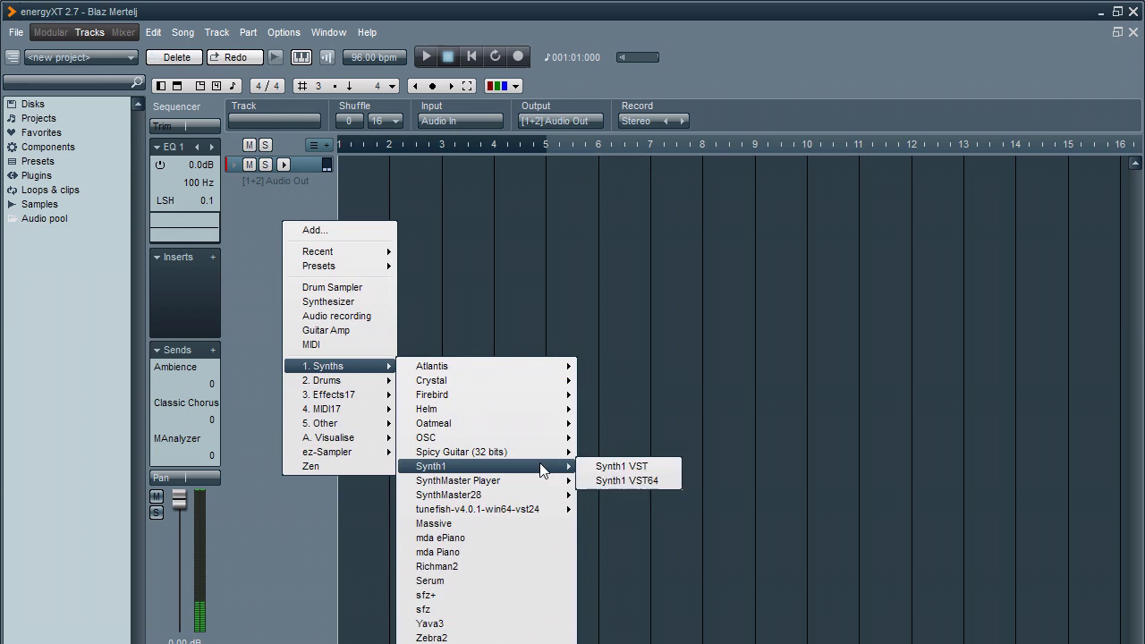
pyautogui.click(617, 469)
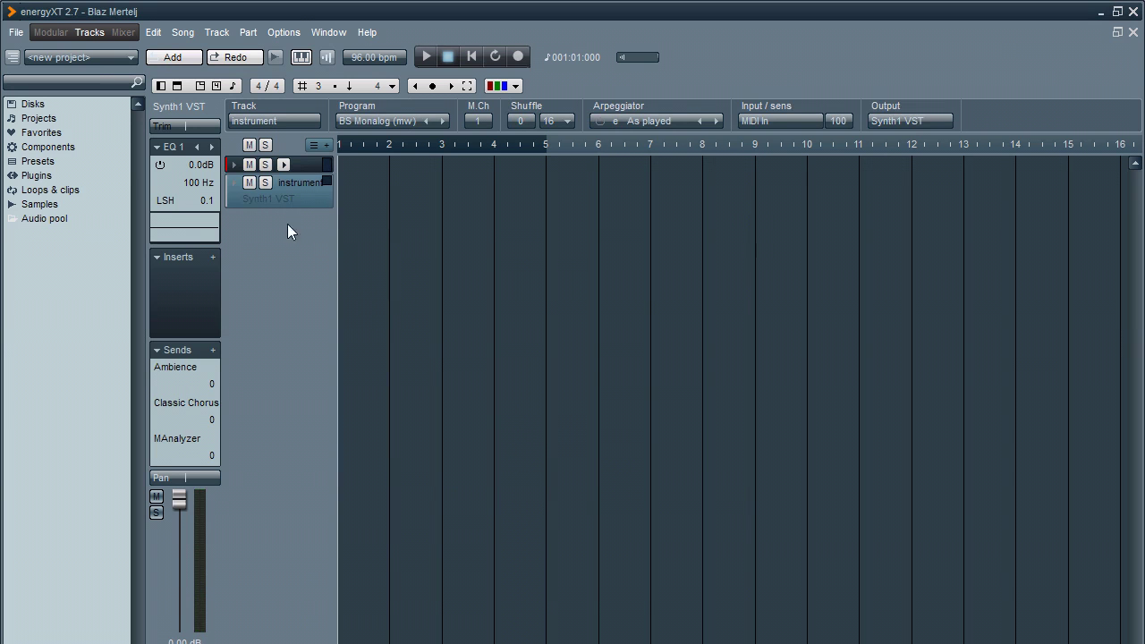
# - Load the PWM Leader program from Synth1's 12:13 Leads bank and move the synth window clear of the first bars
pyautogui.doubleClick(279, 198)
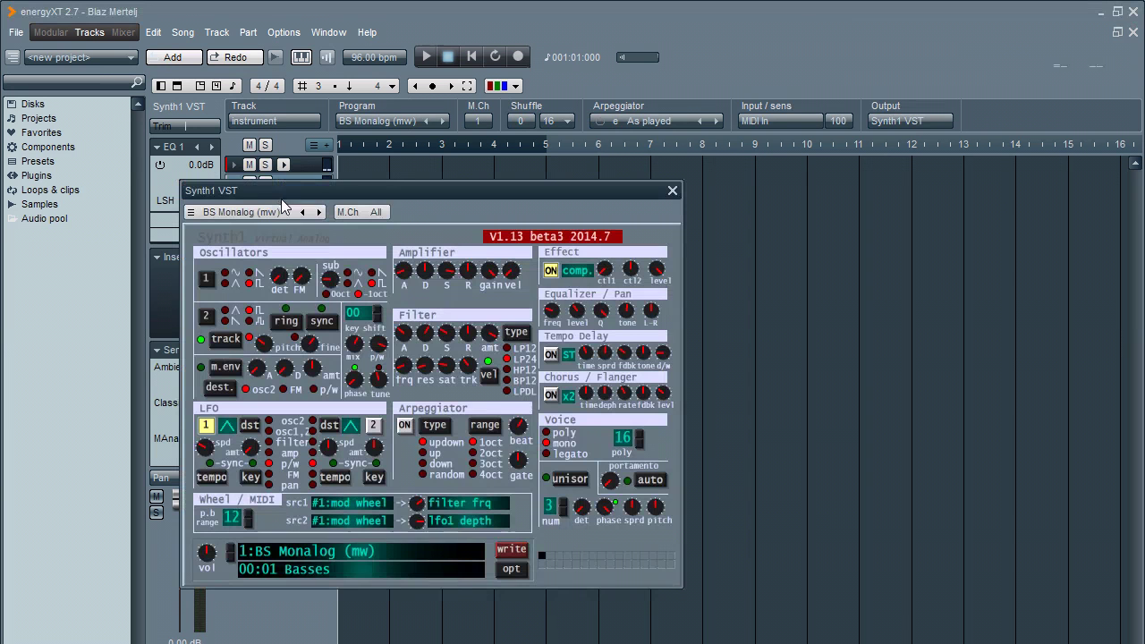
pyautogui.click(303, 577)
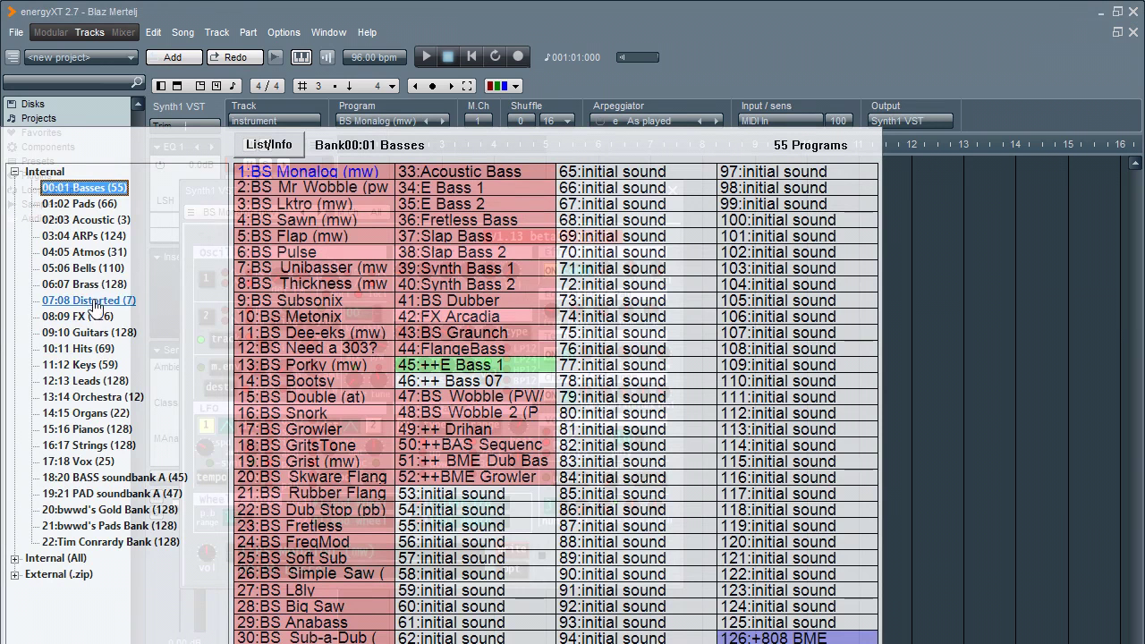
pyautogui.click(89, 380)
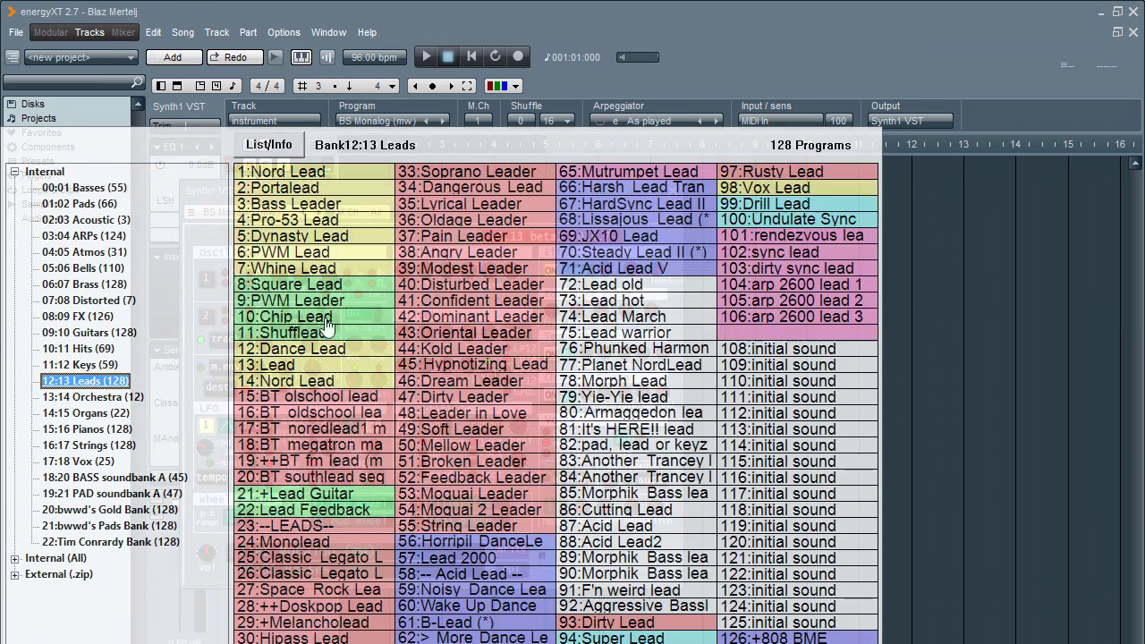
pyautogui.click(296, 300)
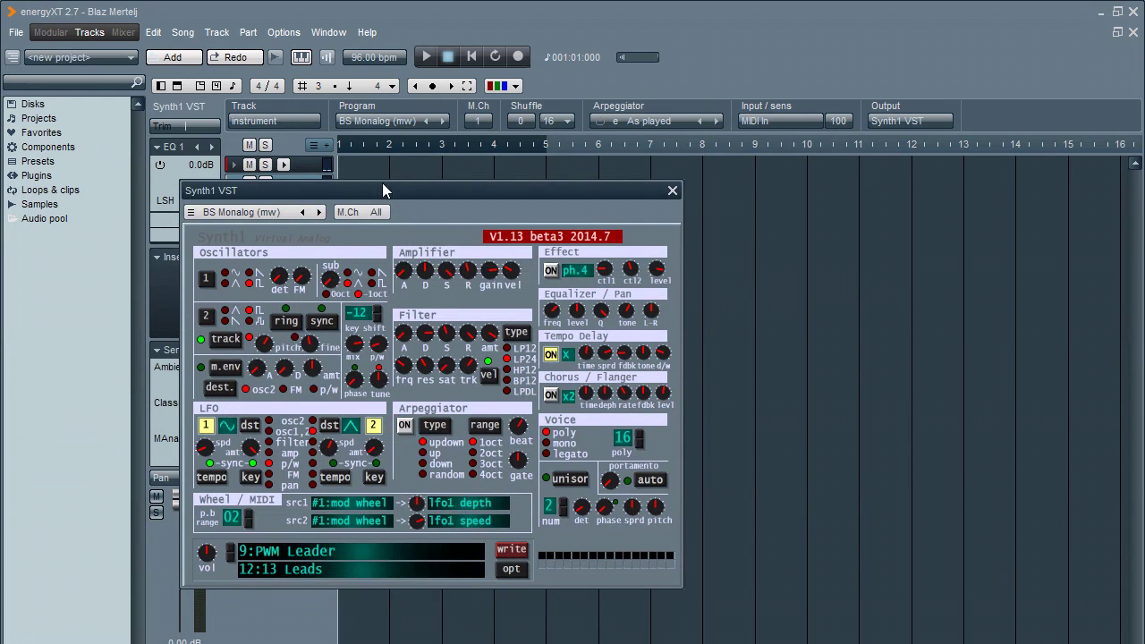
pyautogui.moveTo(418, 190); pyautogui.dragTo(698, 181)
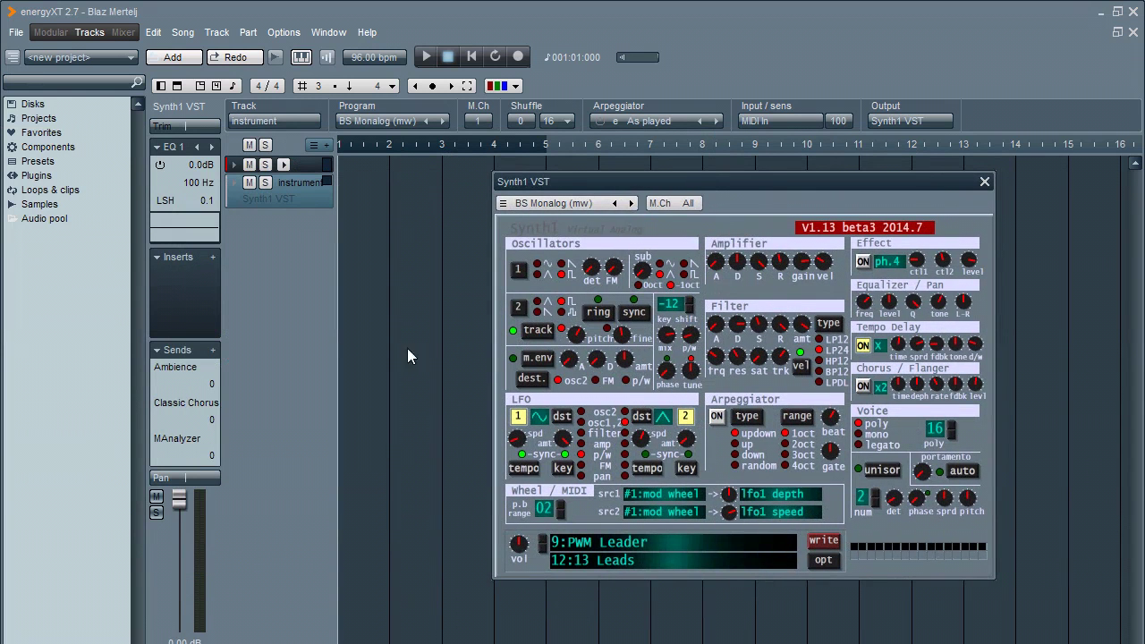
pyautogui.doubleClick(370, 197)
pyautogui.moveTo(558, 181); pyautogui.dragTo(612, 176)
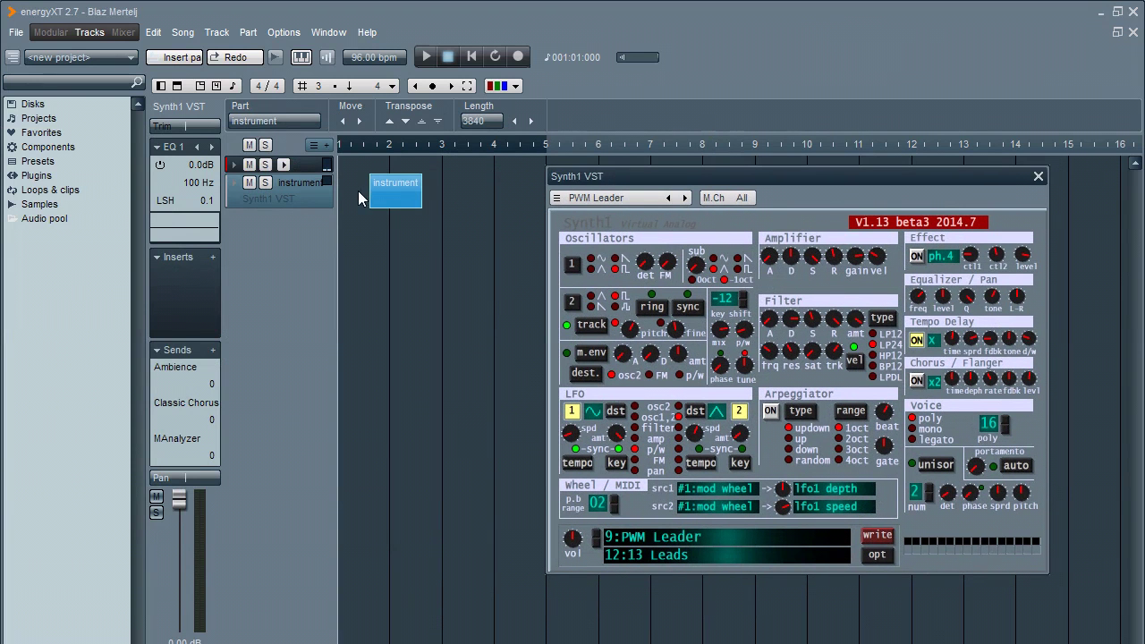
pyautogui.moveTo(371, 192); pyautogui.dragTo(338, 192)
pyautogui.moveTo(418, 190); pyautogui.dragTo(548, 186)
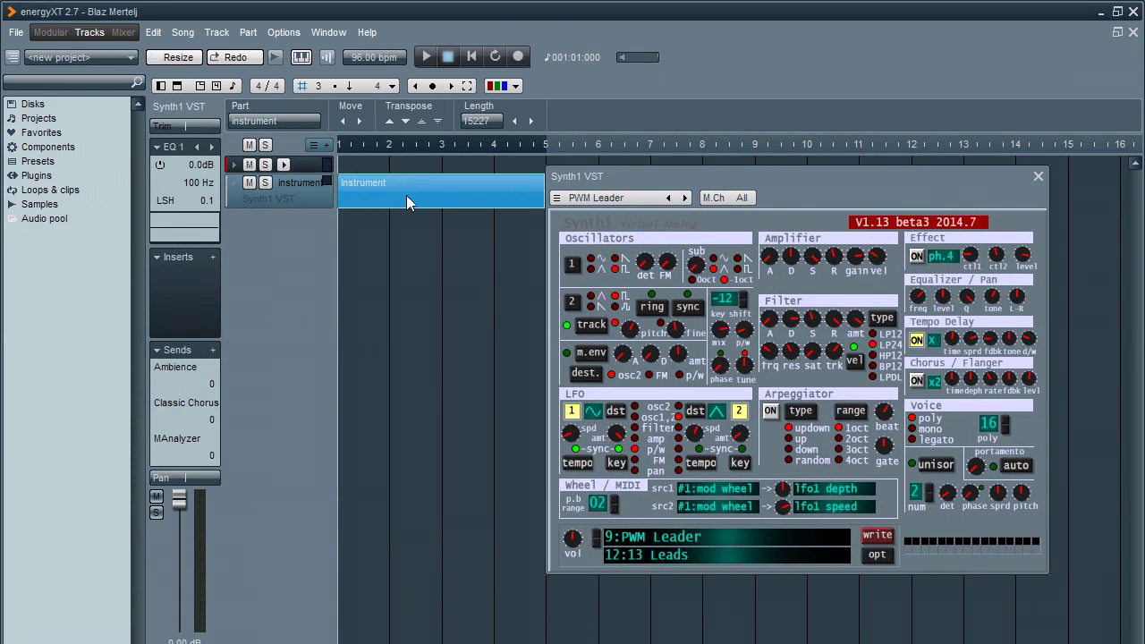
pyautogui.press('Delete')
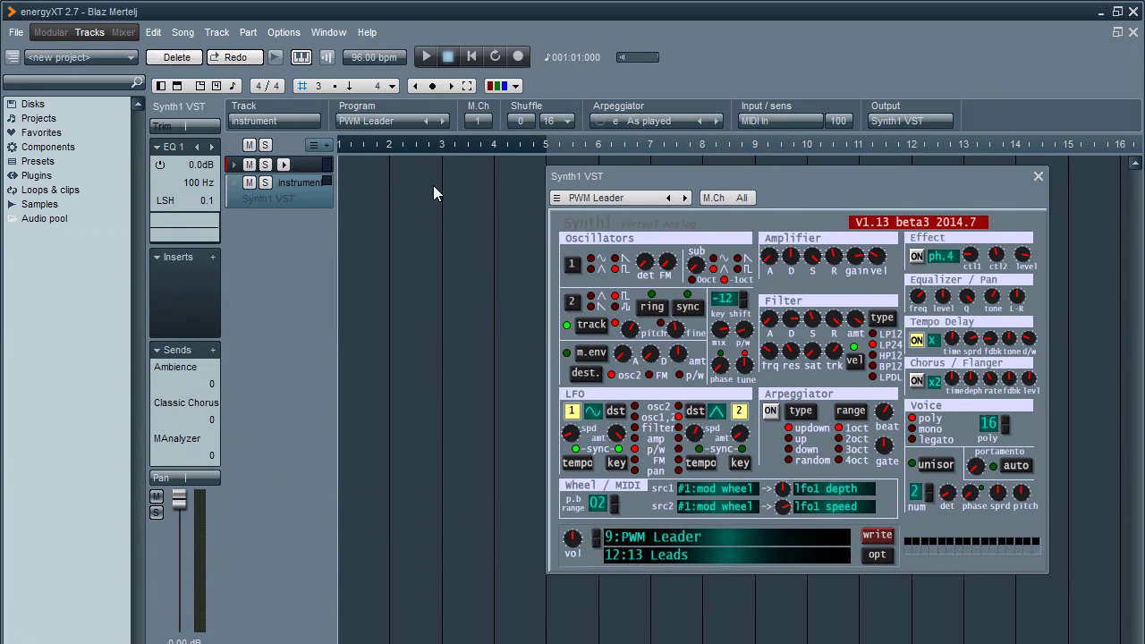
# - Insert a part on the Synth1 track and stretch it to span bar 1 to bar 5
pyautogui.doubleClick(433, 187)
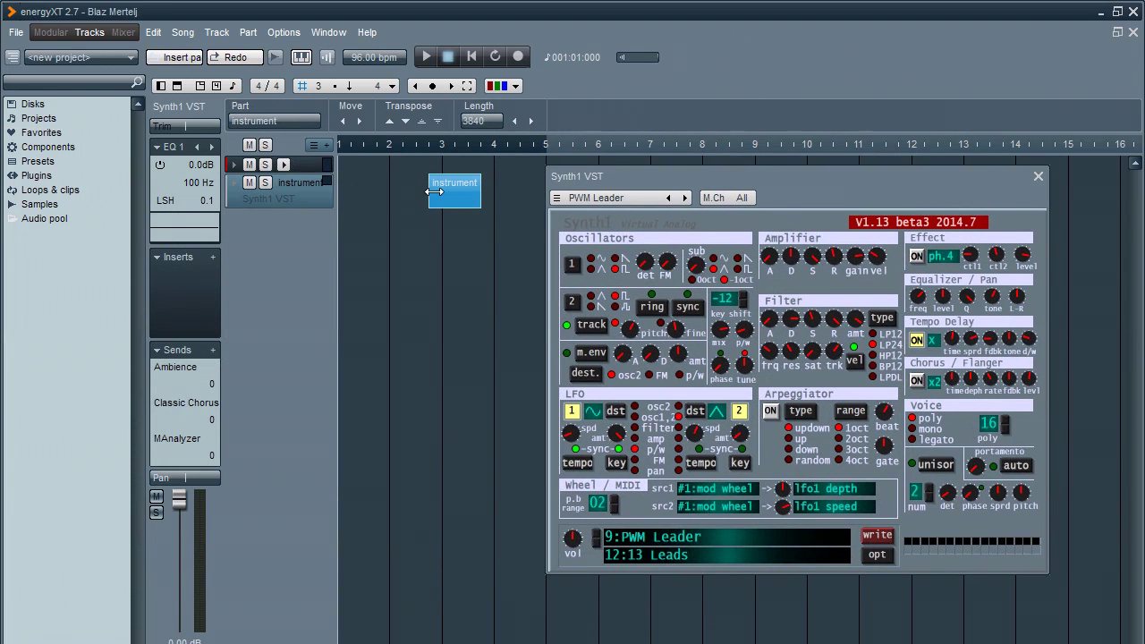
pyautogui.moveTo(433, 190); pyautogui.dragTo(332, 194)
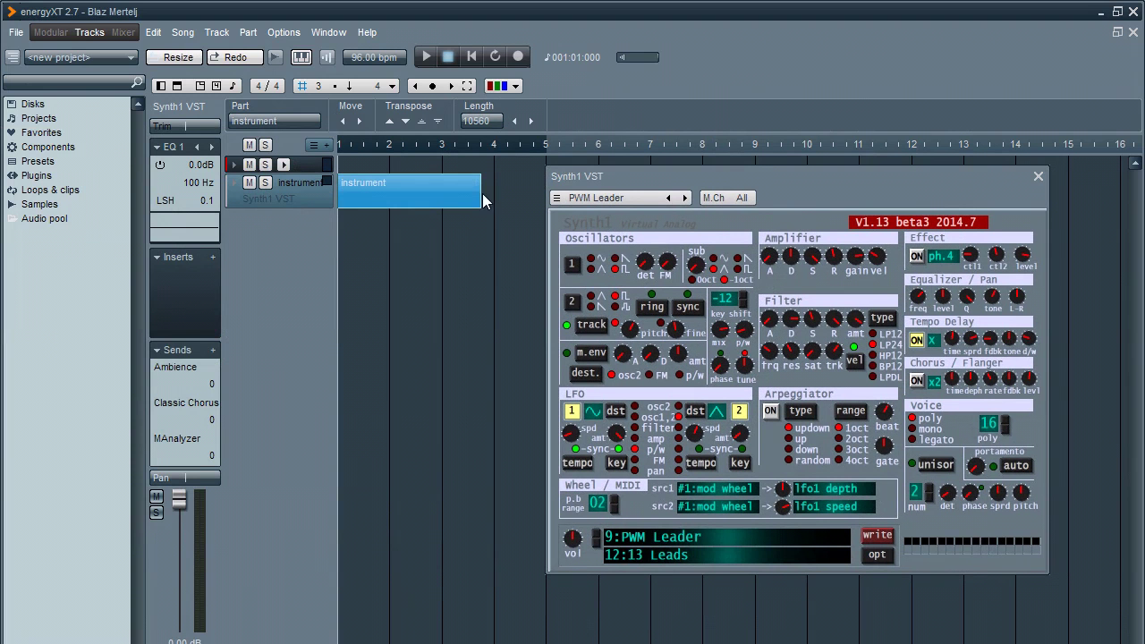
pyautogui.moveTo(482, 193); pyautogui.dragTo(541, 190)
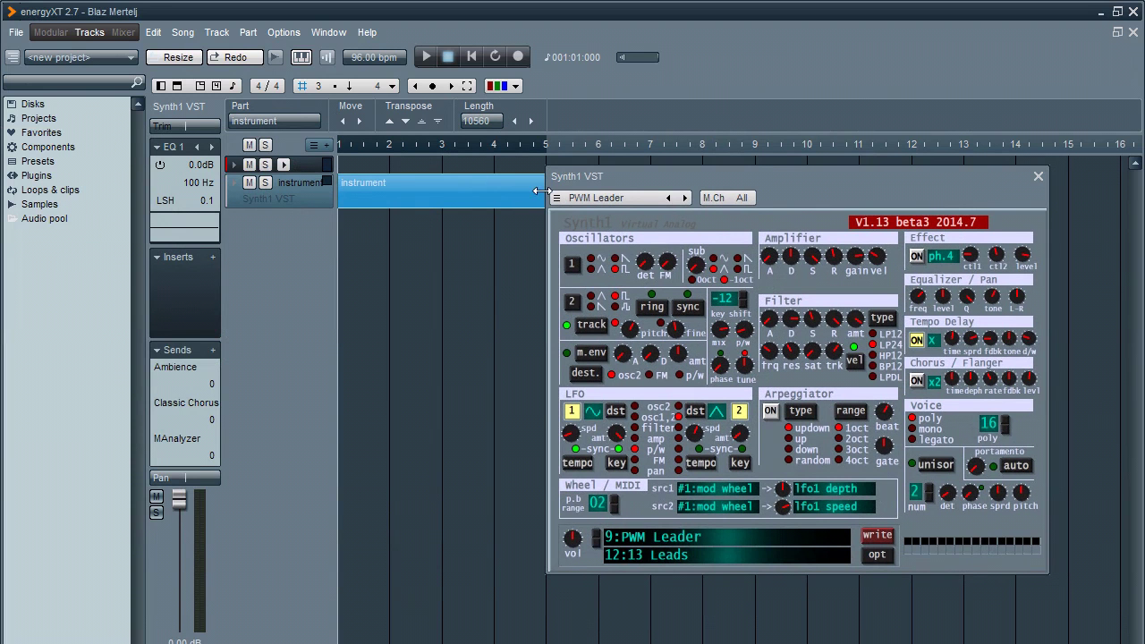
# - Open the part for note editing, draw a one-bar C1 note in bar 1 and copy it to C2
pyautogui.doubleClick(462, 202)
pyautogui.moveTo(460, 390); pyautogui.dragTo(379, 227)
pyautogui.scroll(-2, 315, 502)
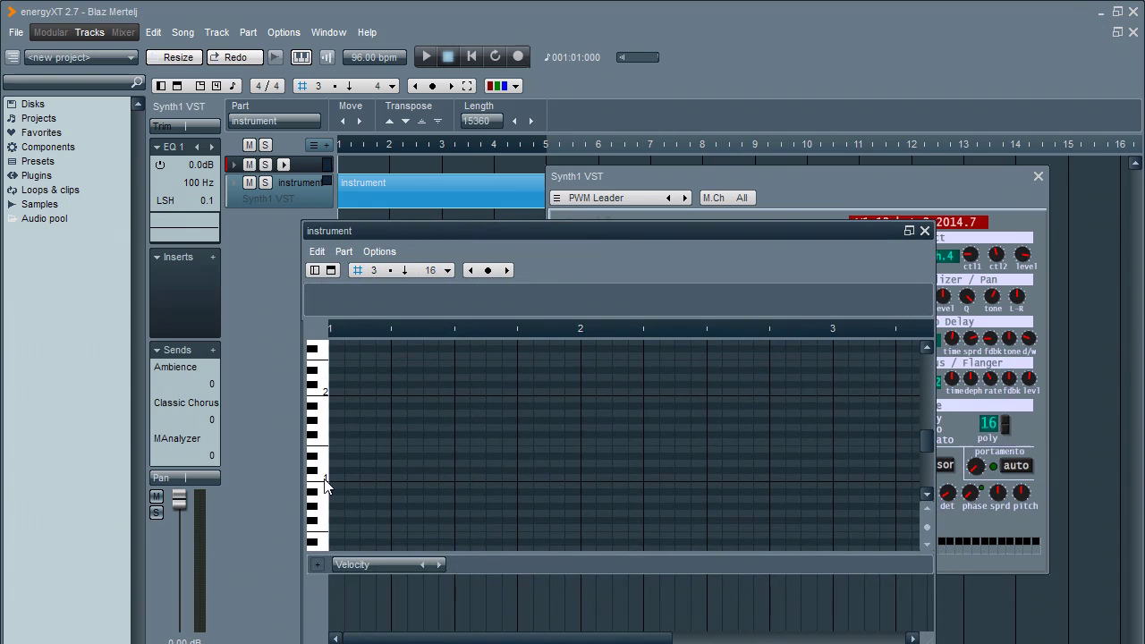
pyautogui.click(324, 484)
pyautogui.moveTo(336, 477); pyautogui.dragTo(550, 478)
pyautogui.moveTo(382, 476); pyautogui.dragTo(380, 391)
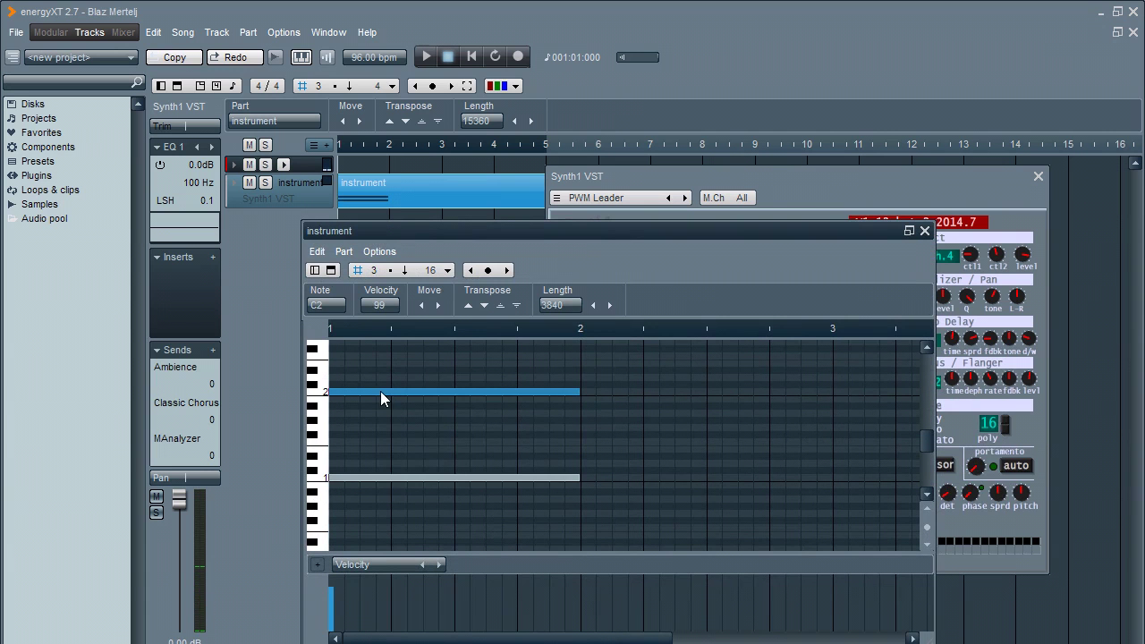
# - Add copies of the C2 note at G2 and E3 to complete the bar 1 chord, and audition it
pyautogui.hscroll(1, 361, 403)
pyautogui.scroll(3, 311, 433)
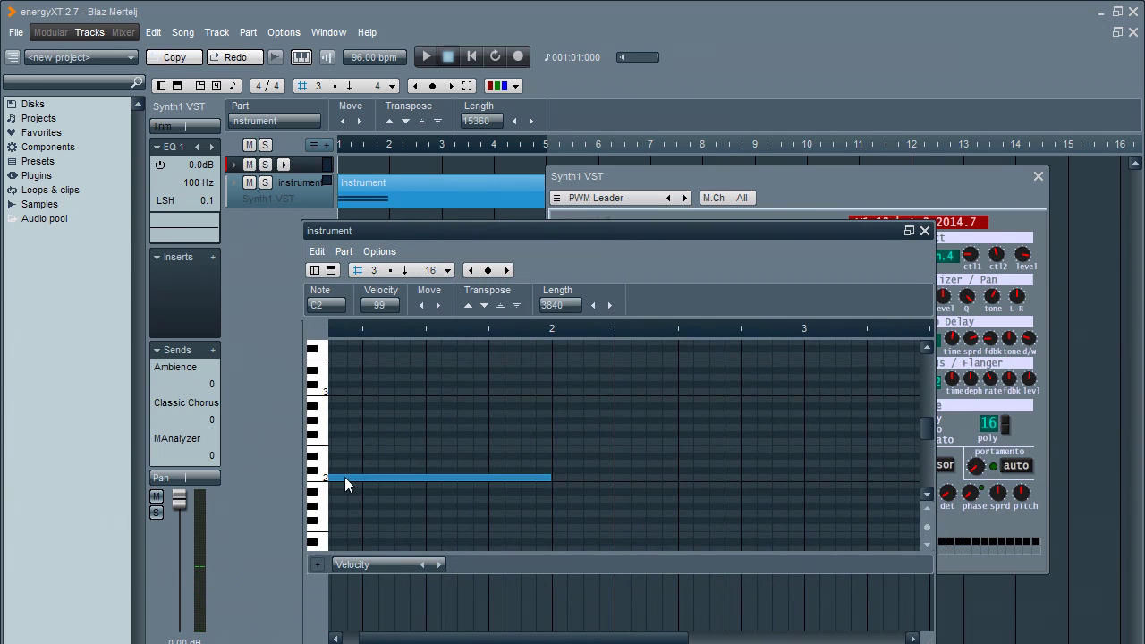
pyautogui.moveTo(345, 476); pyautogui.dragTo(343, 363)
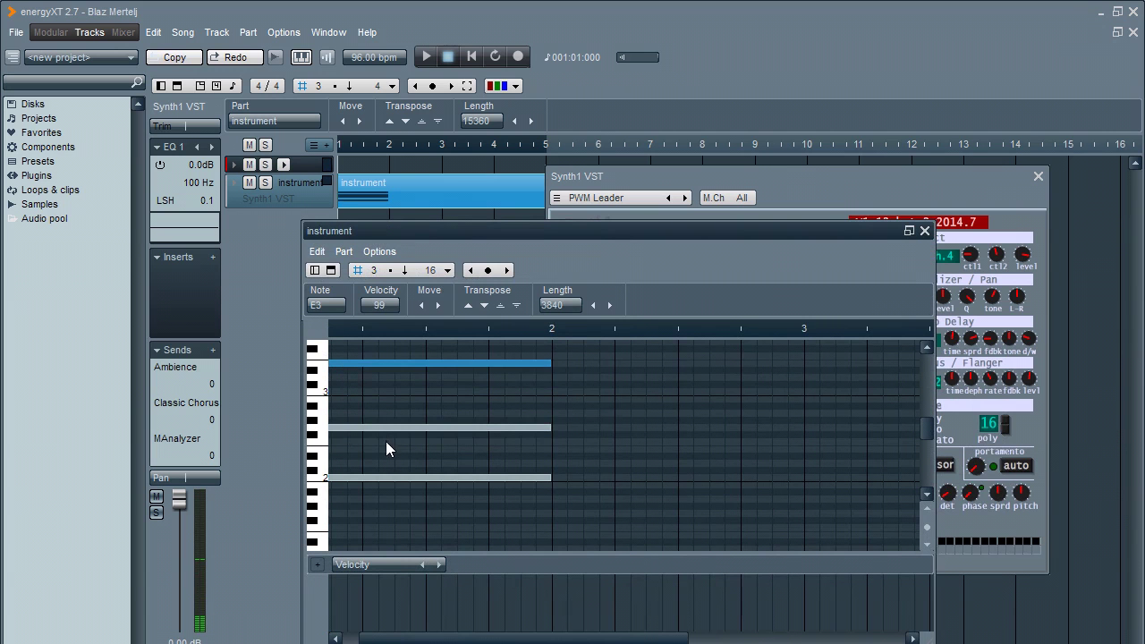
pyautogui.hscroll(-1, 386, 446)
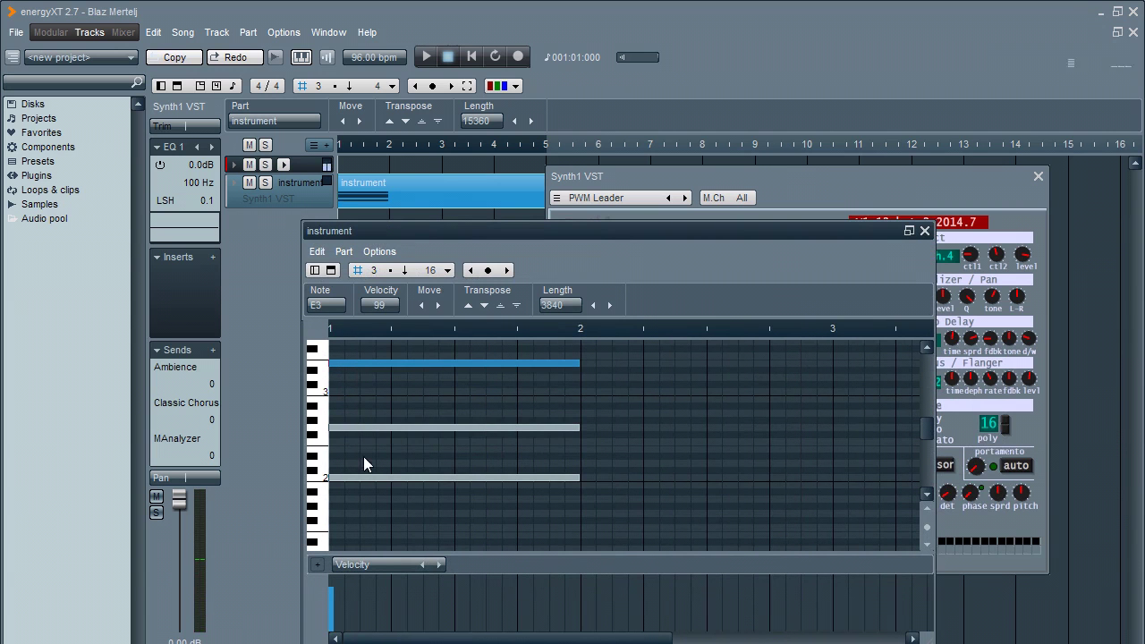
pyautogui.press('space')
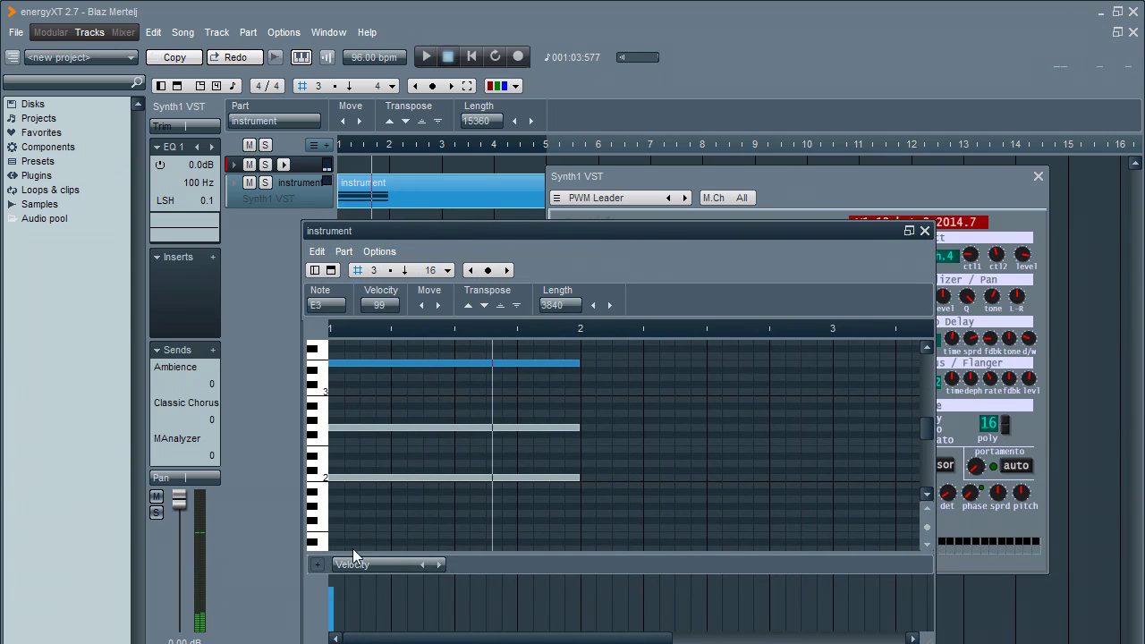
# - Copy the whole bar 1 chord to bar 2 two semitones higher and lower the copy's top note to F3
pyautogui.scroll(1, 311, 509)
pyautogui.scroll(-2, 311, 509)
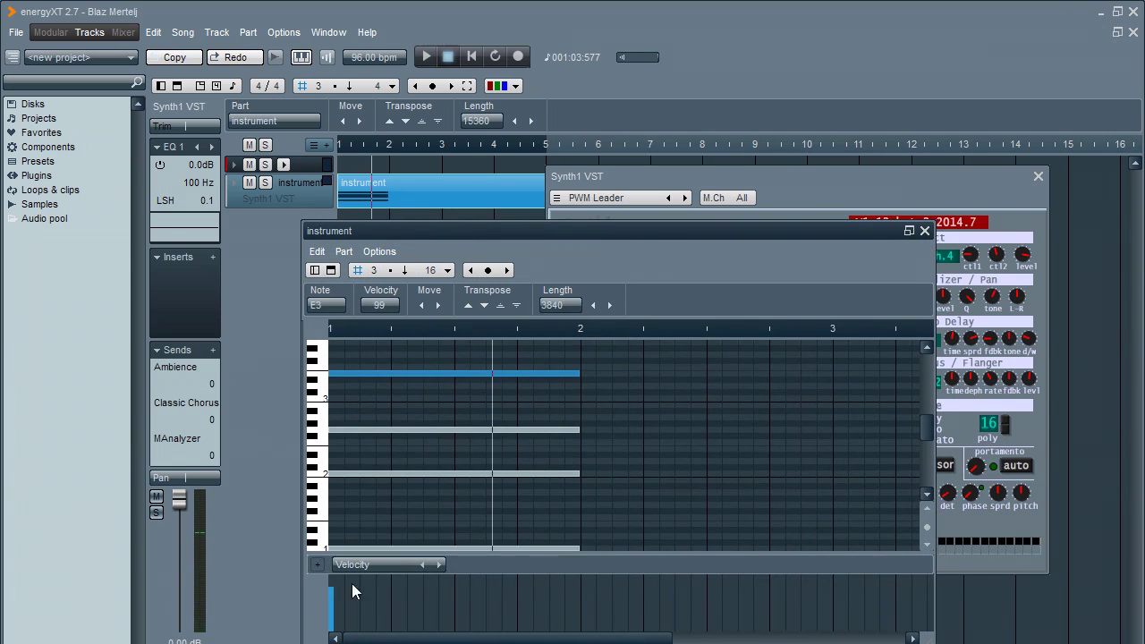
pyautogui.moveTo(383, 563)
pyautogui.mouseDown()
pyautogui.moveTo(387, 616)
pyautogui.moveTo(391, 580)
pyautogui.mouseUp()
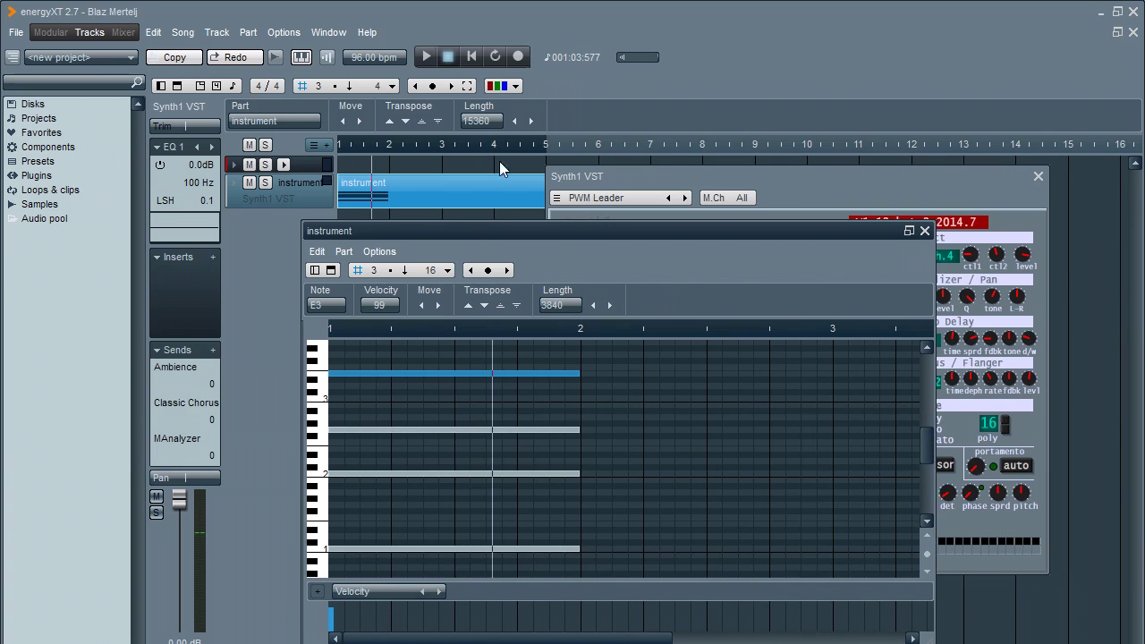
pyautogui.moveTo(483, 220); pyautogui.dragTo(482, 174)
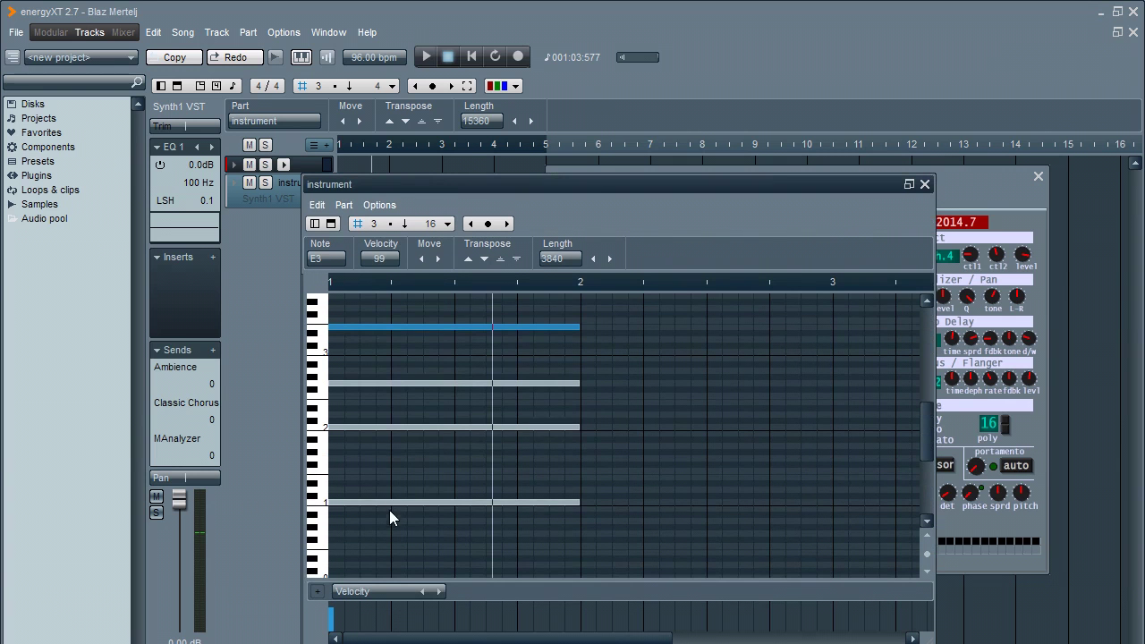
pyautogui.moveTo(390, 512); pyautogui.dragTo(475, 299)
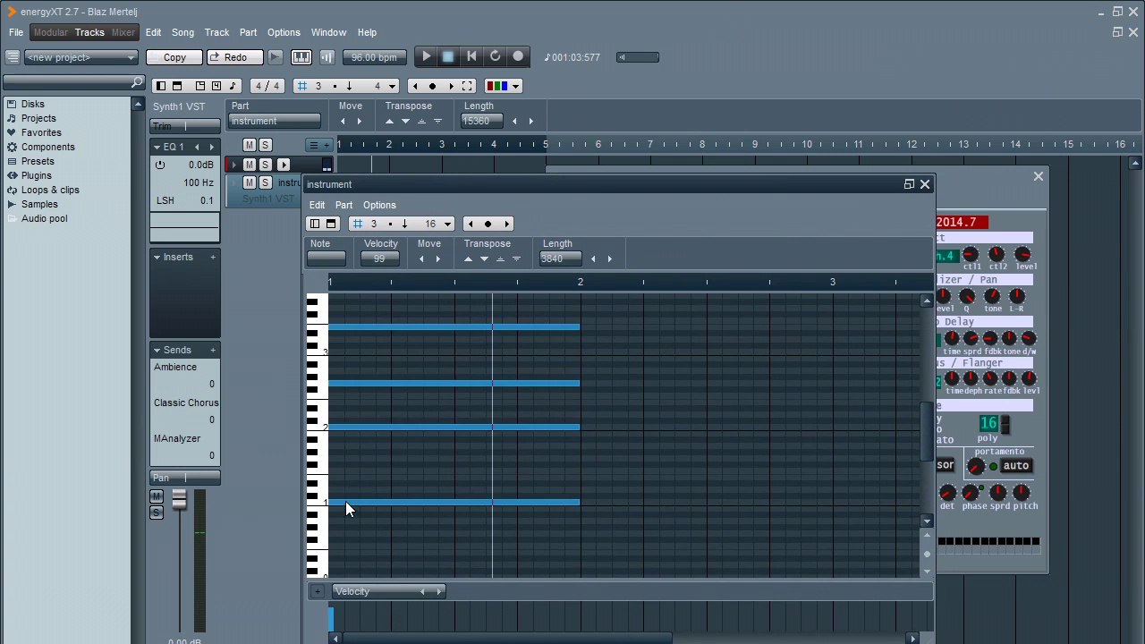
pyautogui.moveTo(346, 501); pyautogui.dragTo(596, 488)
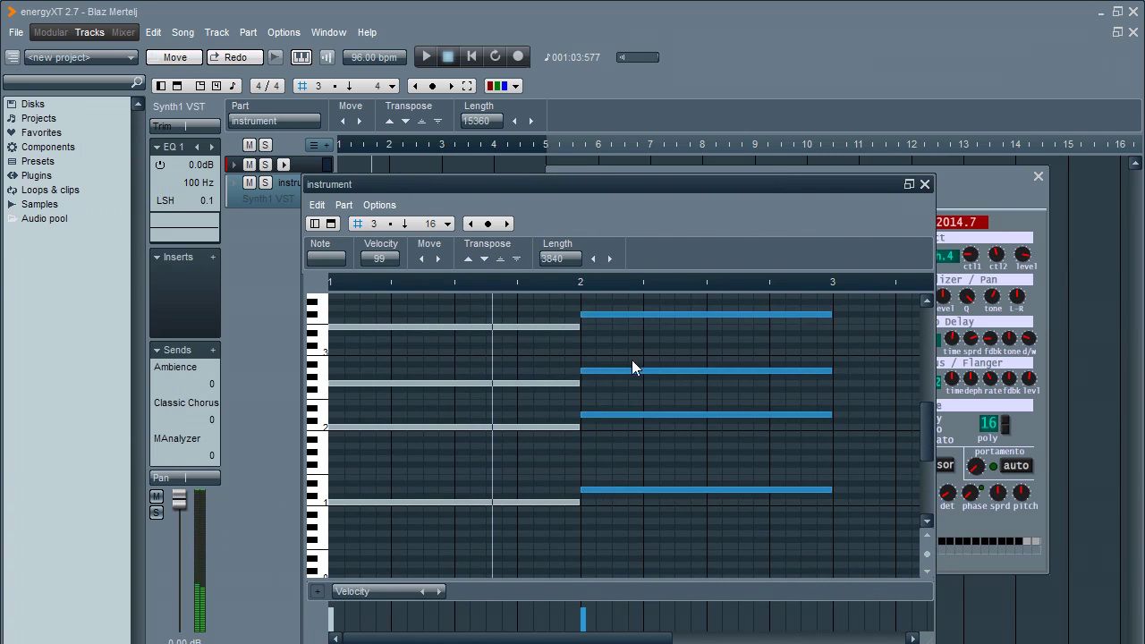
pyautogui.click(629, 329)
pyautogui.click(629, 317)
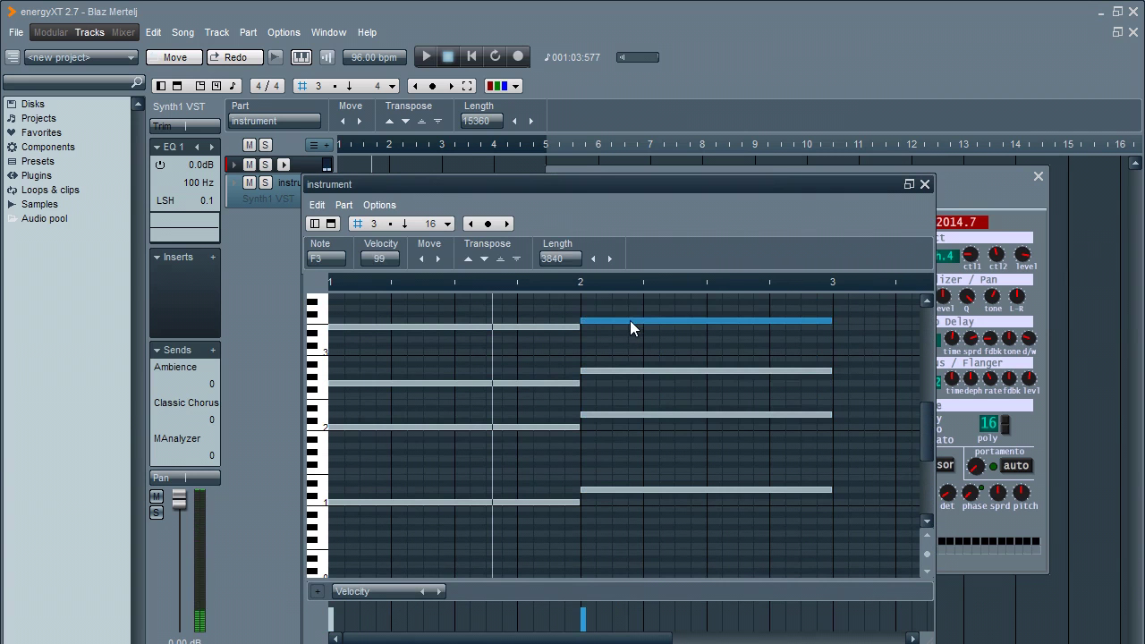
# - Copy the bar 2 chord to bar 3 five semitones lower and the bar 1 chord to bar 4 seven semitones lower
pyautogui.scroll(2, 501, 392)
pyautogui.scroll(-3, 501, 392)
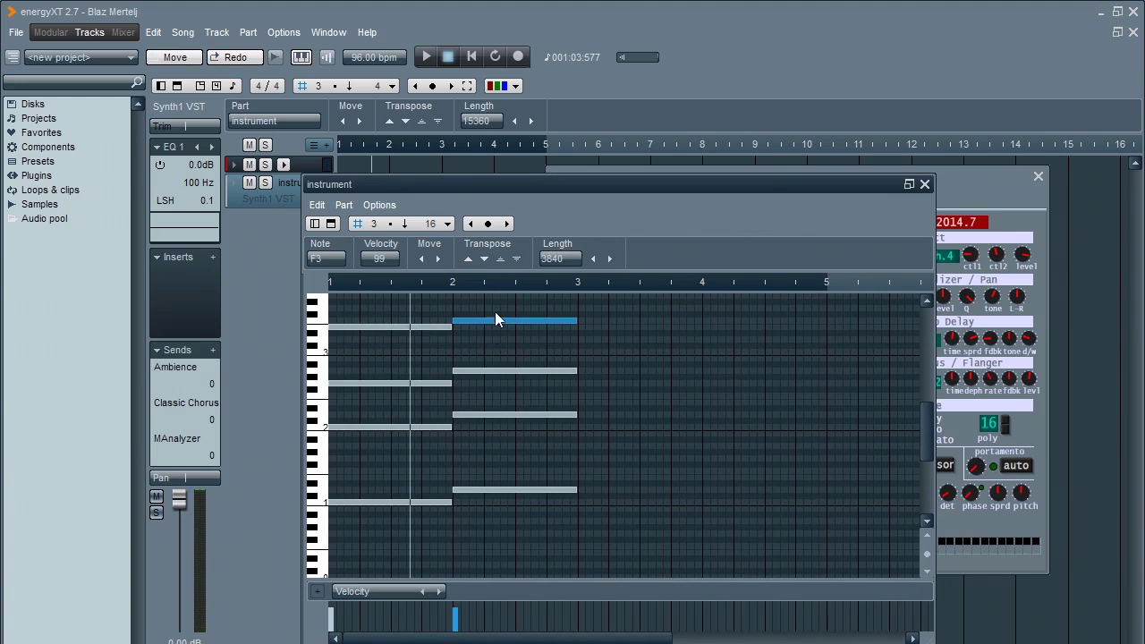
pyautogui.moveTo(494, 307); pyautogui.dragTo(503, 516)
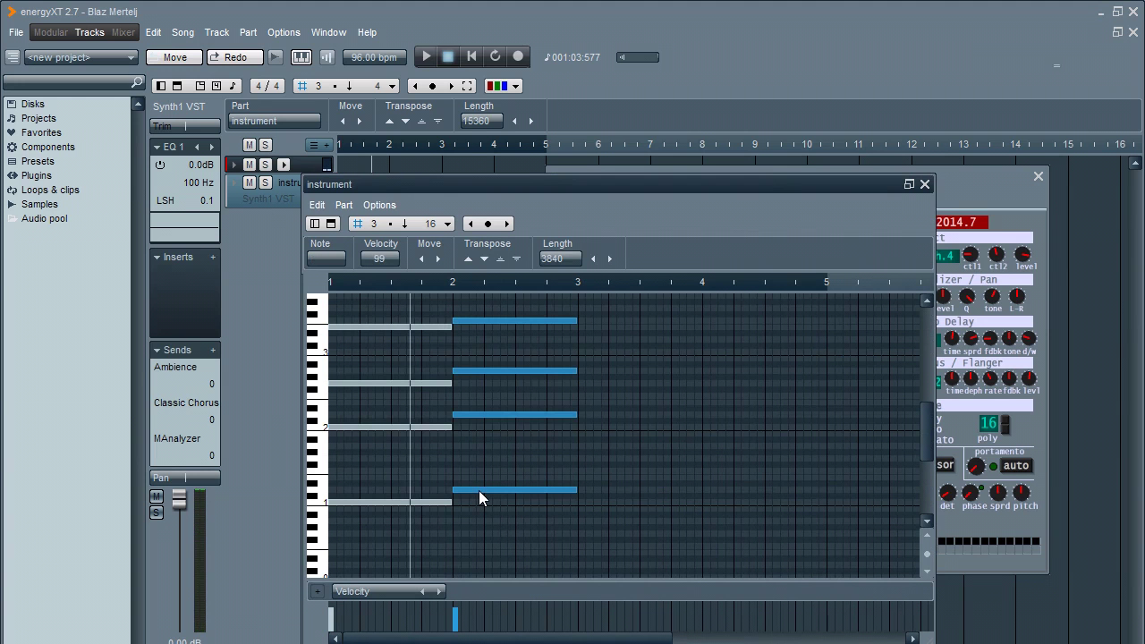
pyautogui.keyDown('ctrl'); pyautogui.moveTo(479, 491); pyautogui.dragTo(605, 520); pyautogui.keyUp('ctrl')
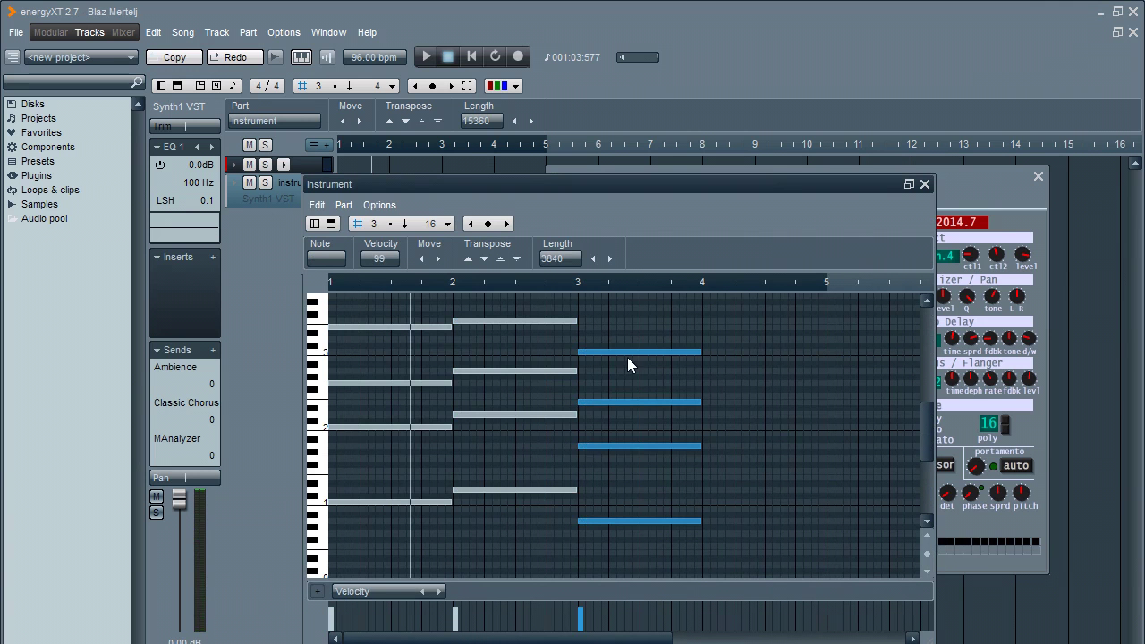
pyautogui.moveTo(369, 307)
pyautogui.mouseDown()
pyautogui.moveTo(378, 541)
pyautogui.moveTo(364, 508)
pyautogui.mouseUp()
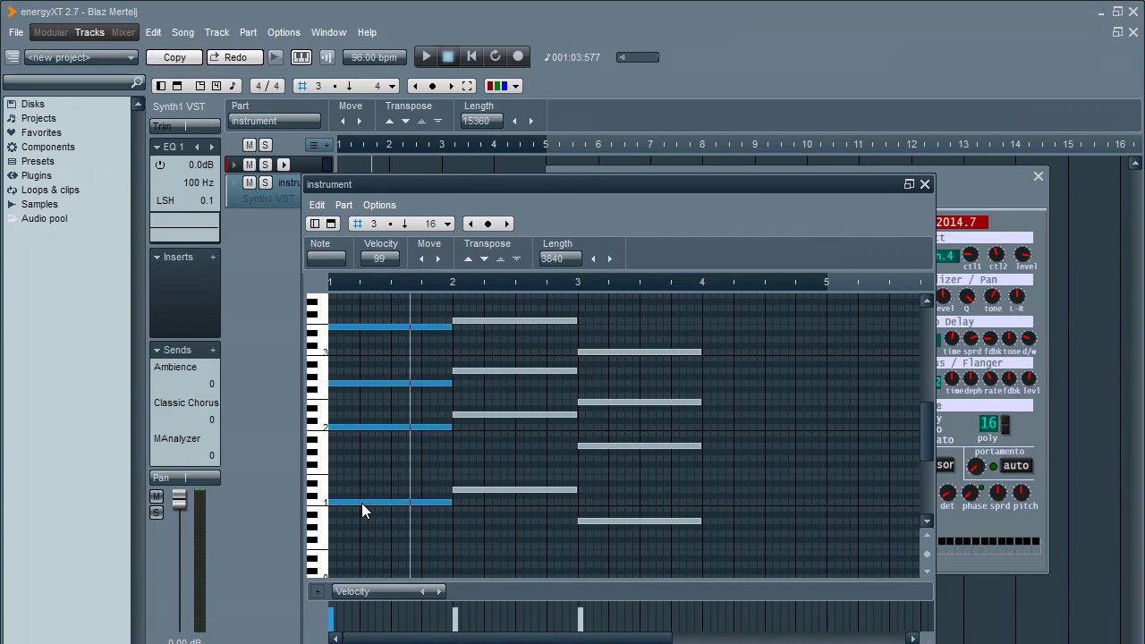
pyautogui.keyDown('ctrl'); pyautogui.moveTo(361, 502); pyautogui.dragTo(738, 543); pyautogui.keyUp('ctrl')
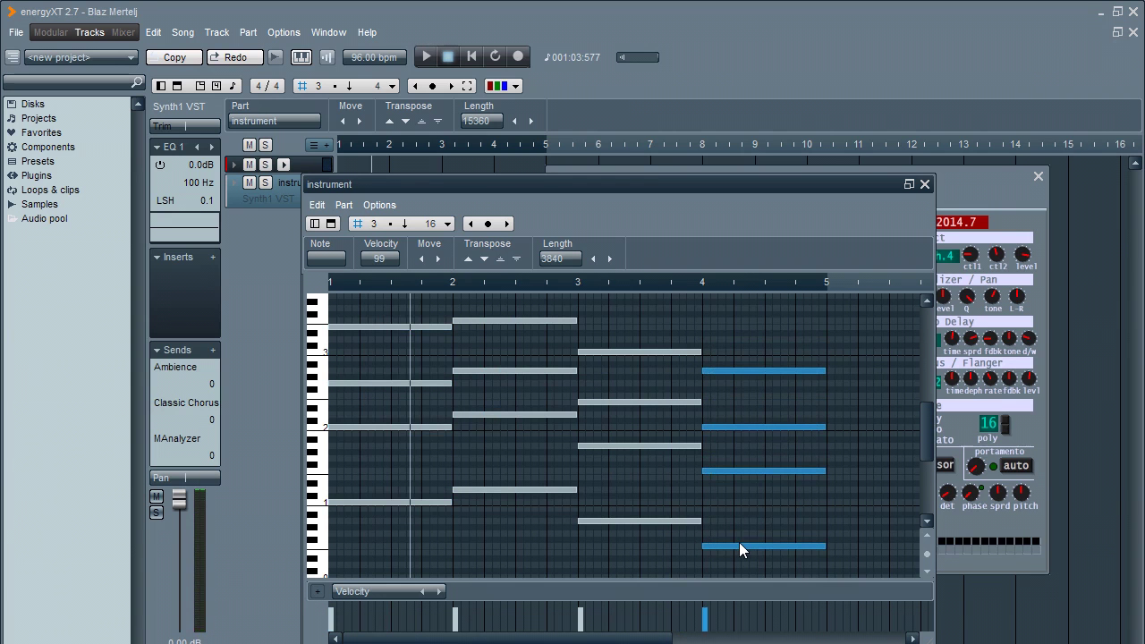
# - Play the chord progression and adjust the sustain, attack and decay of Synth1's filter envelope while listening
pyautogui.press('space')
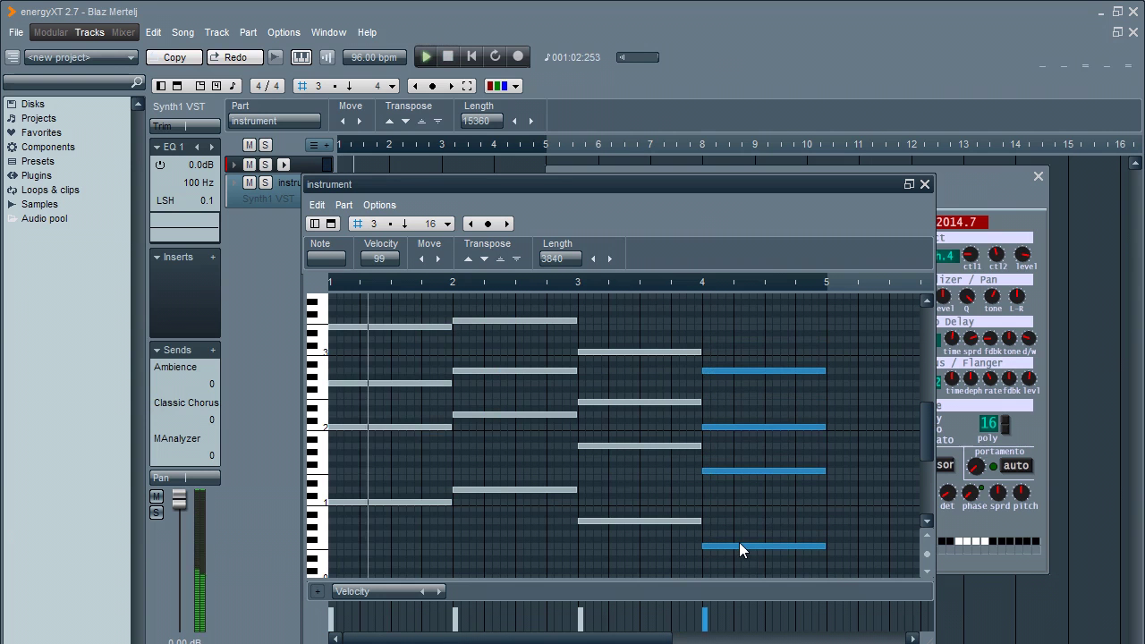
pyautogui.click(971, 178)
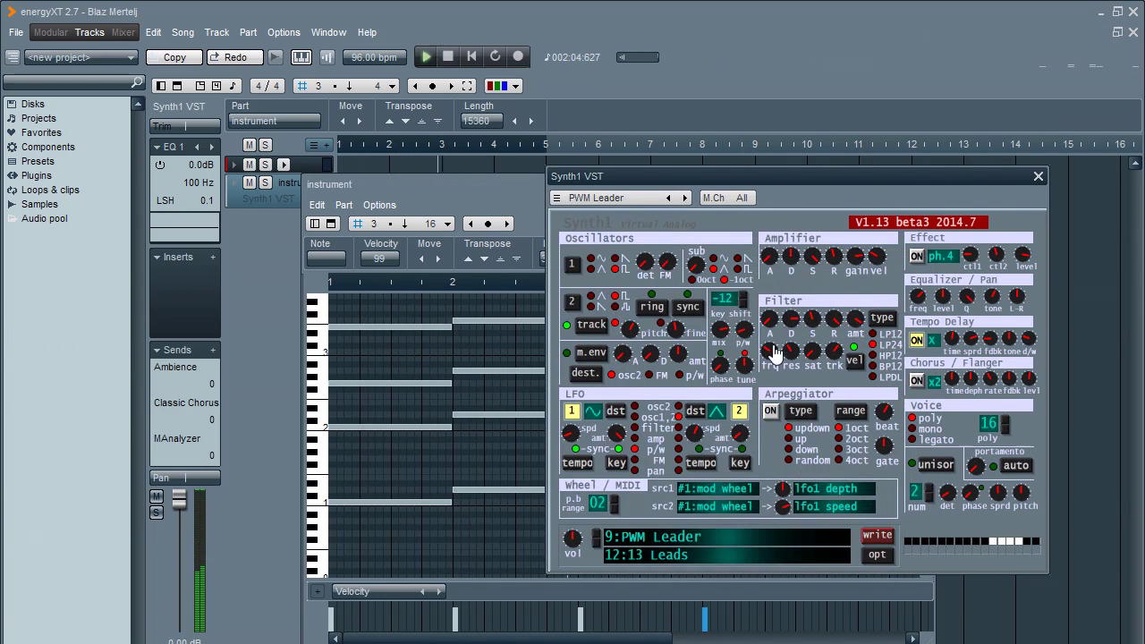
pyautogui.moveTo(810, 325); pyautogui.dragTo(837, 367)
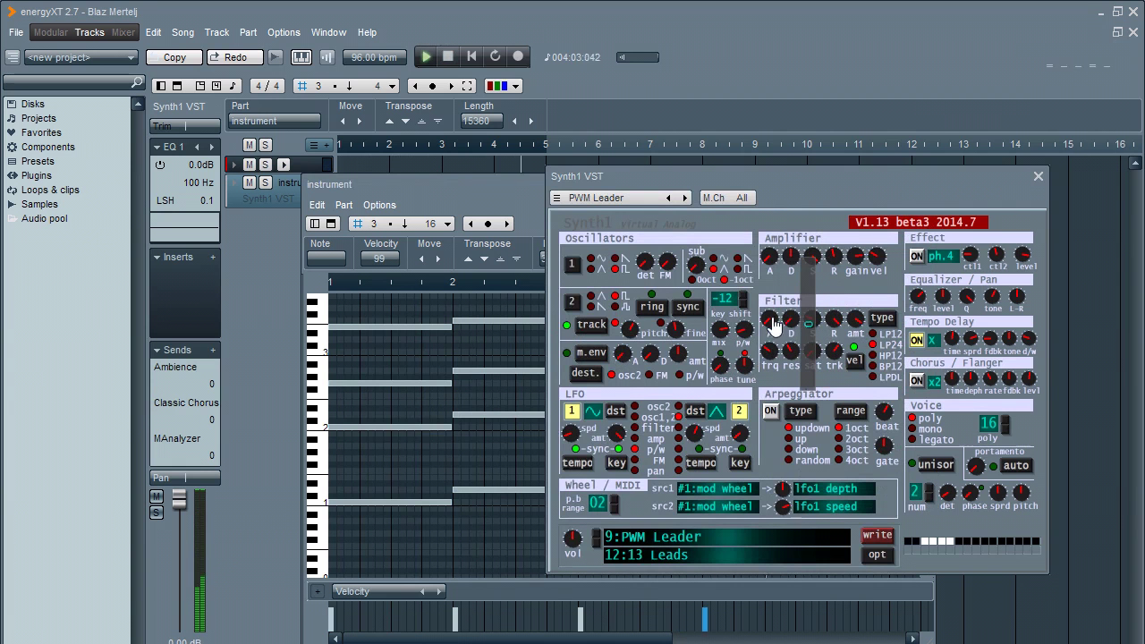
pyautogui.moveTo(771, 322); pyautogui.dragTo(830, 300)
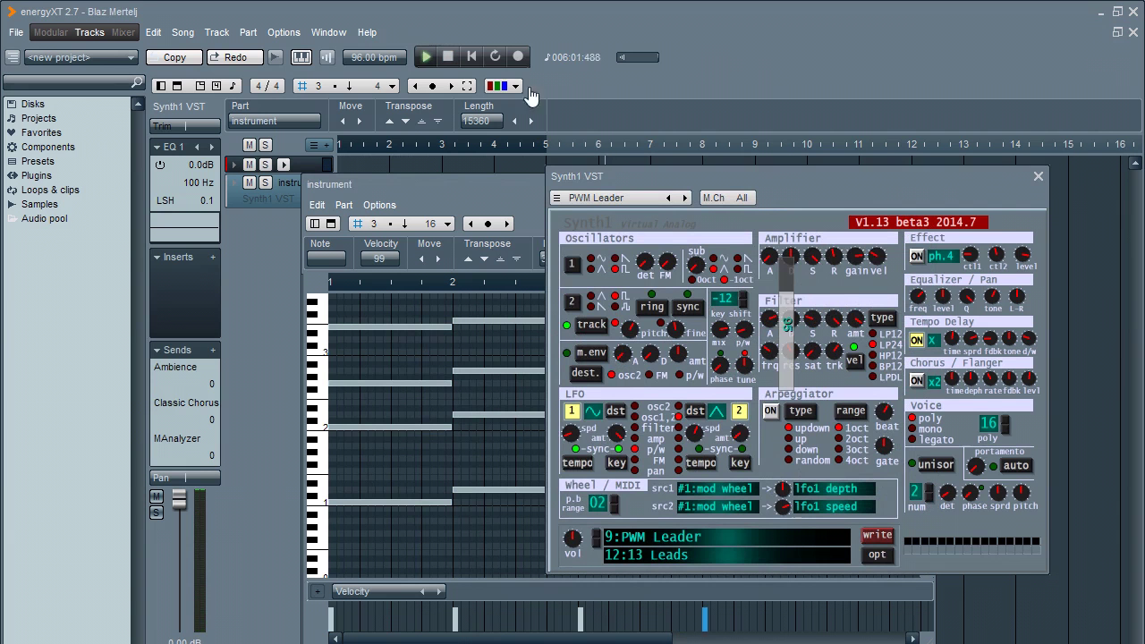
# - Turn on loop playback, close the Synth1 and note editor windows, and stop playback
pyautogui.click(470, 58)
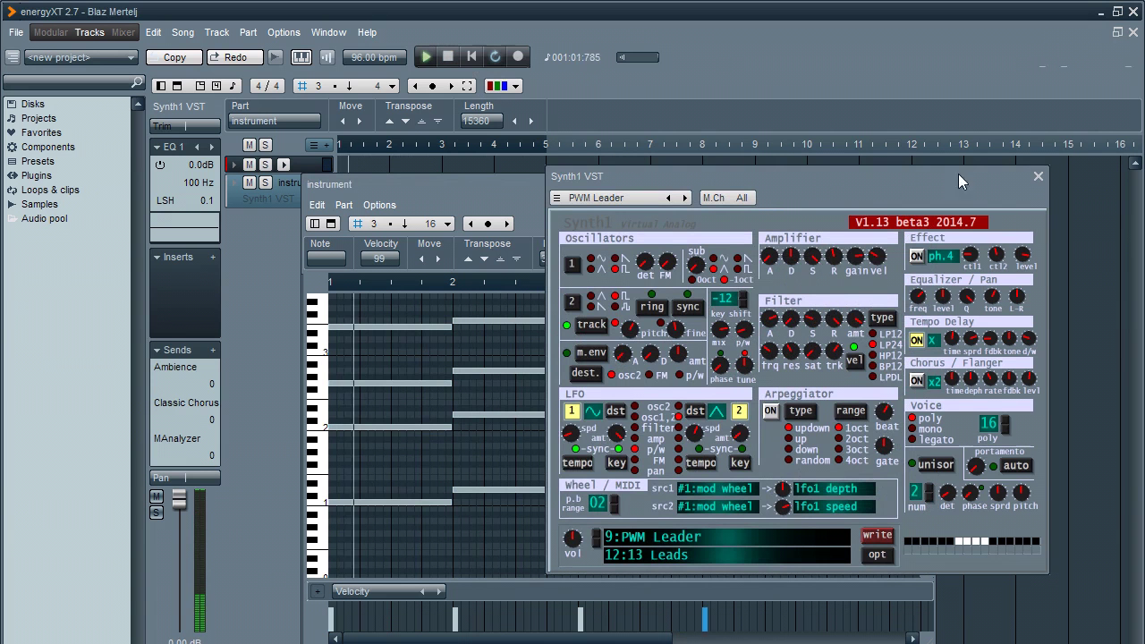
pyautogui.click(1038, 177)
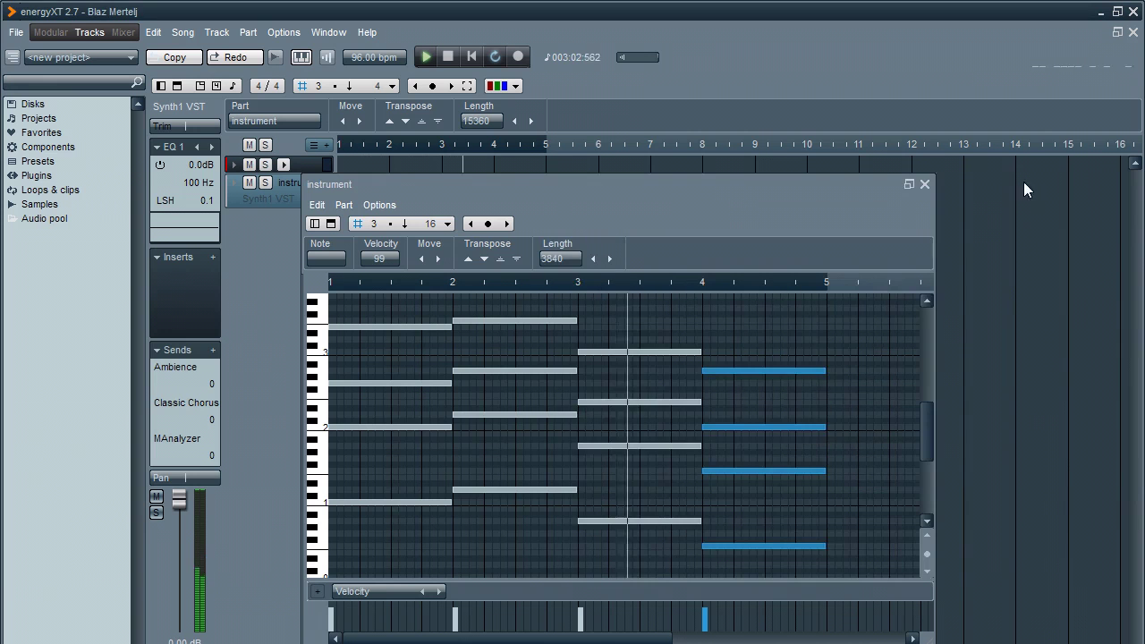
pyautogui.click(924, 183)
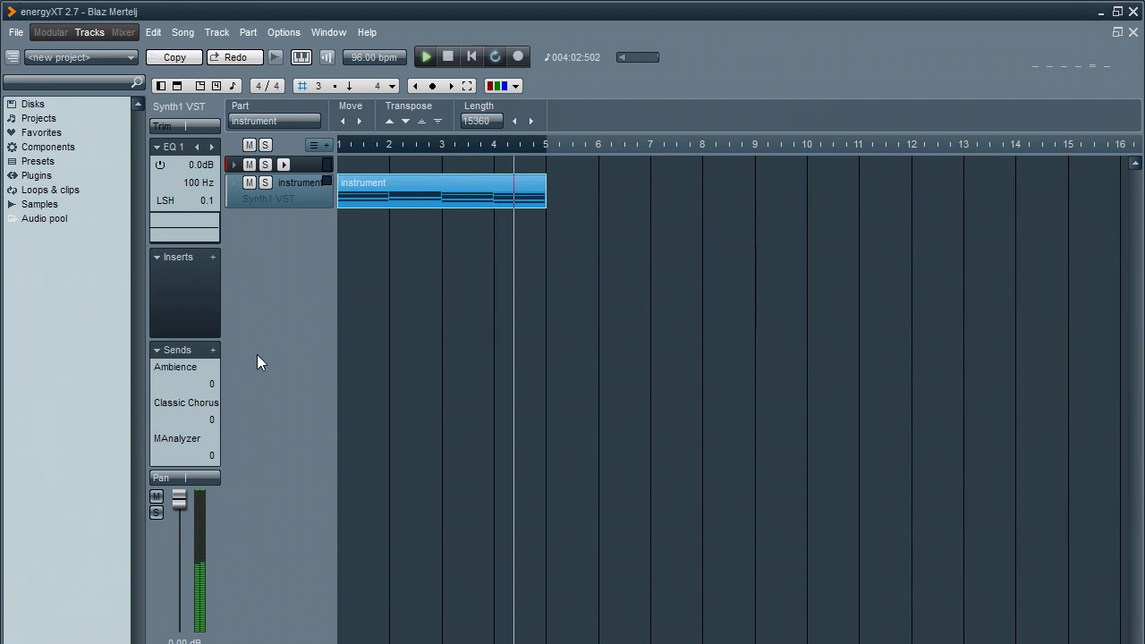
pyautogui.press('space')
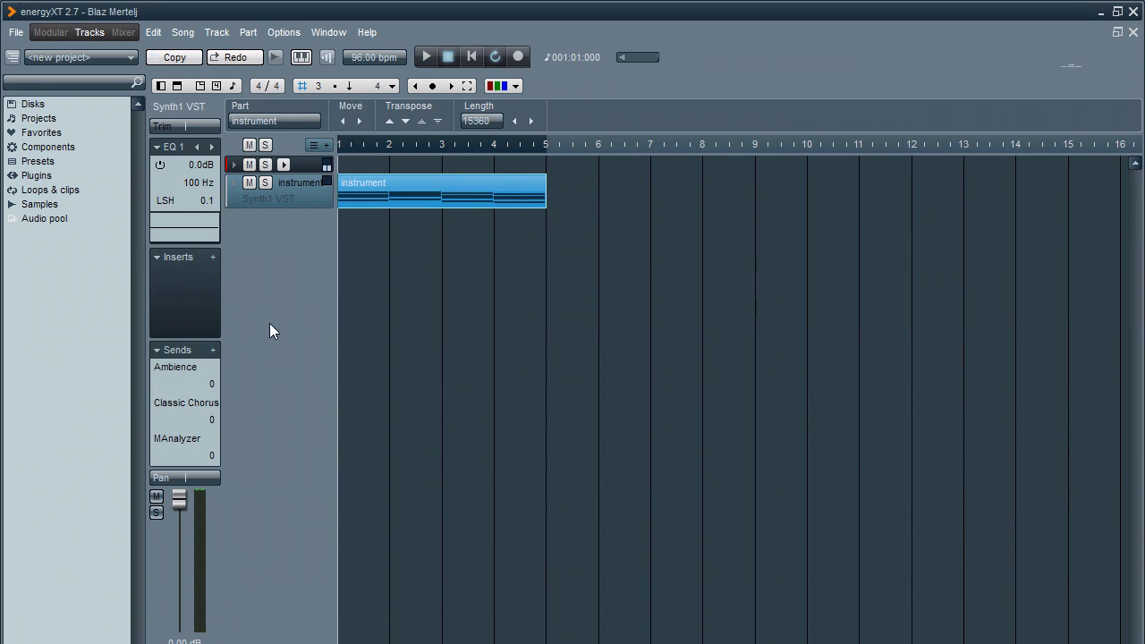
# - Add an ersdrums drum instrument track below the Synth1 track
pyautogui.rightClick(294, 227)
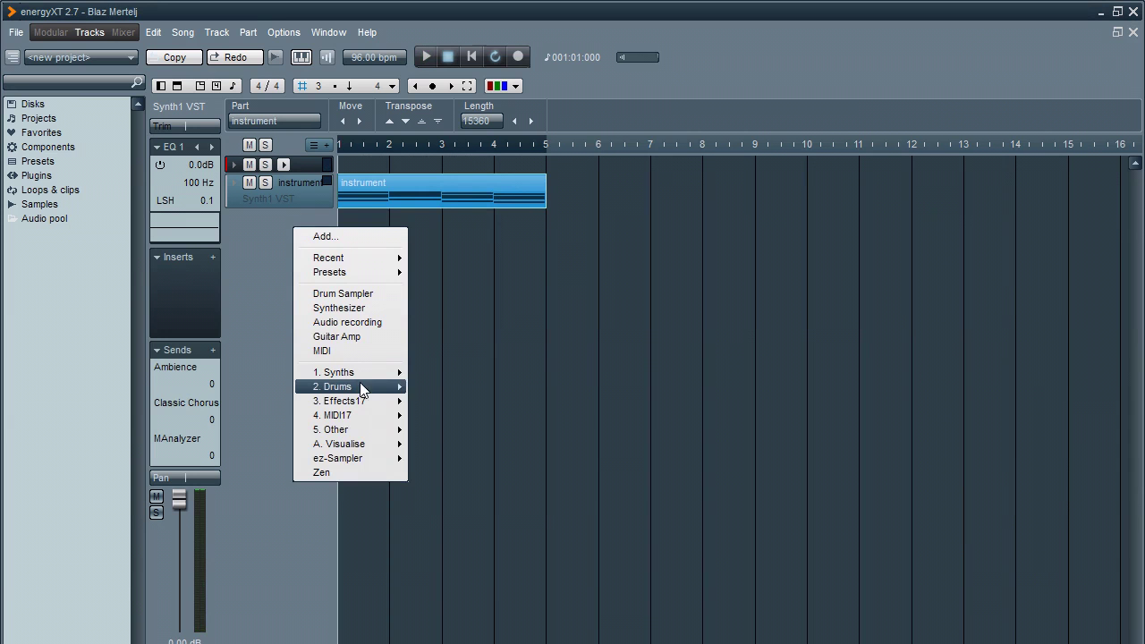
pyautogui.moveTo(363, 384)
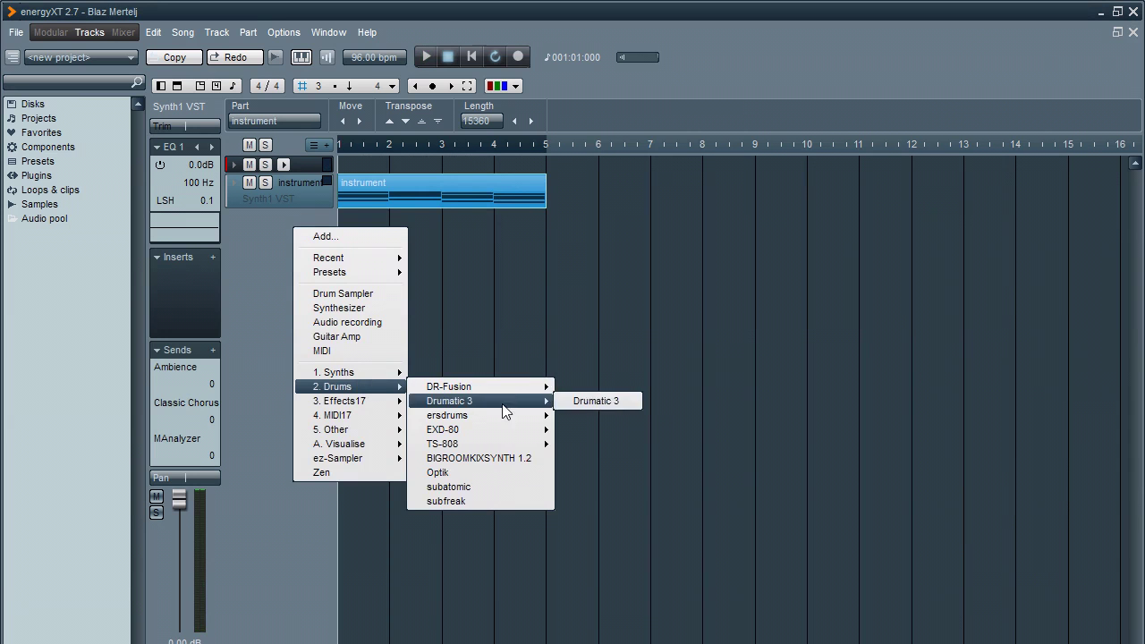
pyautogui.moveTo(510, 419)
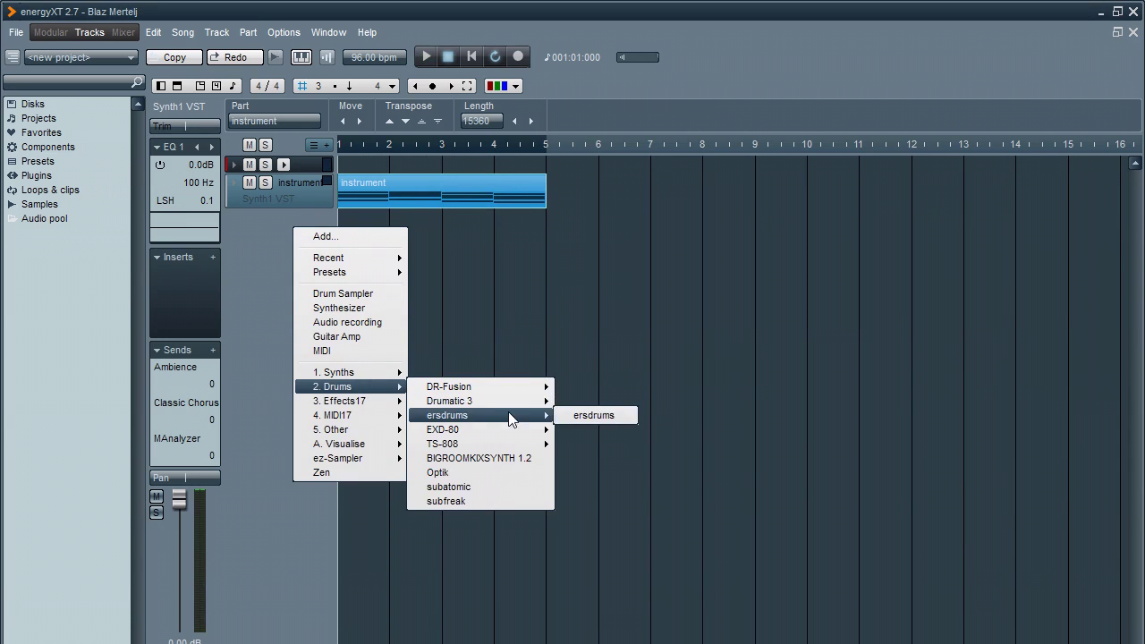
pyautogui.click(564, 415)
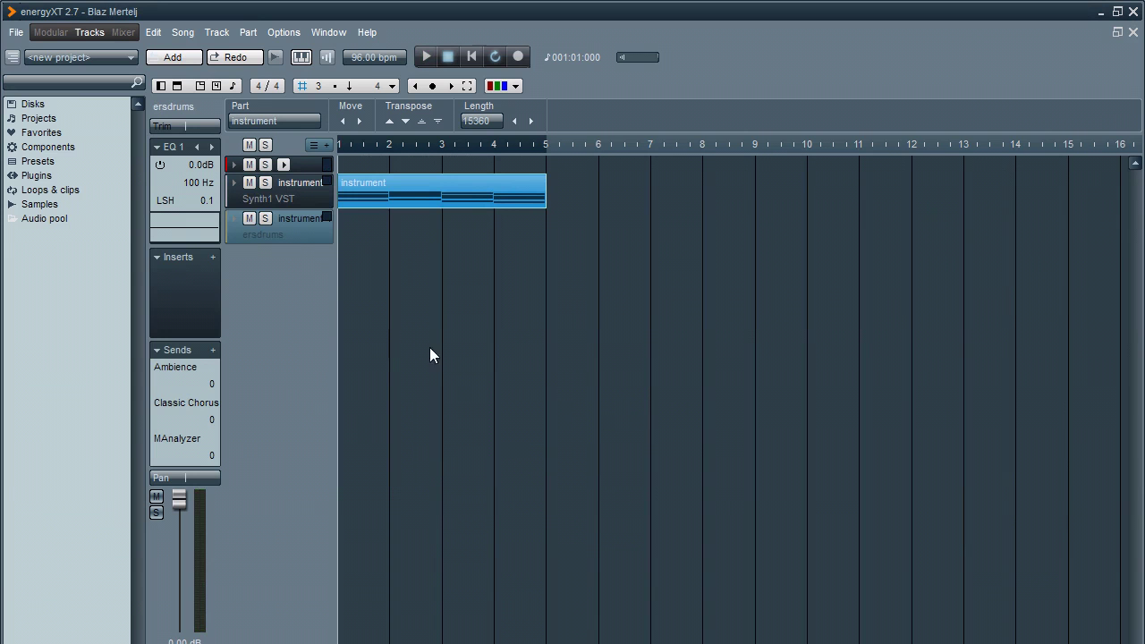
# - Open the ersdrums plugin window, move it clear of the track list and close it
pyautogui.doubleClick(275, 235)
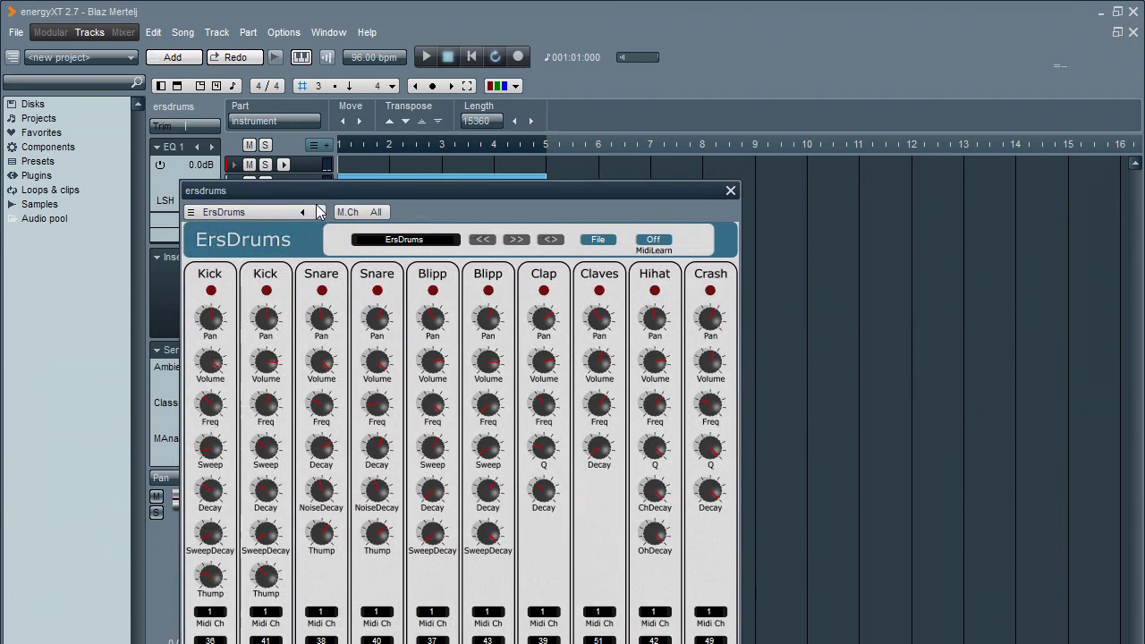
pyautogui.moveTo(323, 193); pyautogui.dragTo(705, 108)
pyautogui.press('Escape')
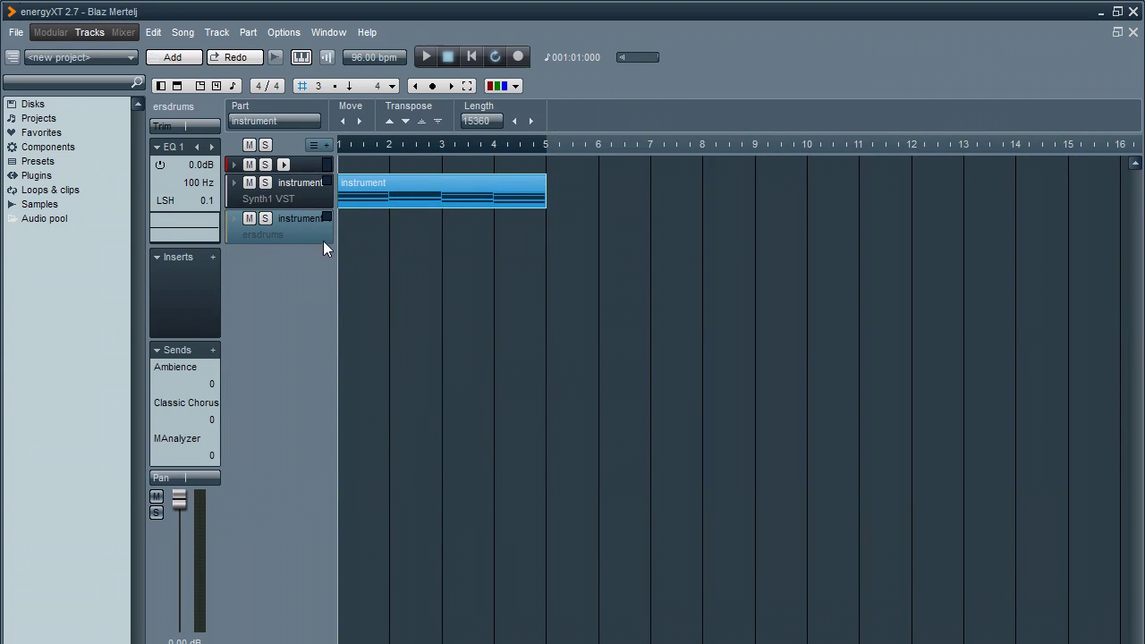
# - Insert a part on the ersdrums track, shorten it to one bar (length 3840) and open it for note editing
pyautogui.doubleClick(352, 230)
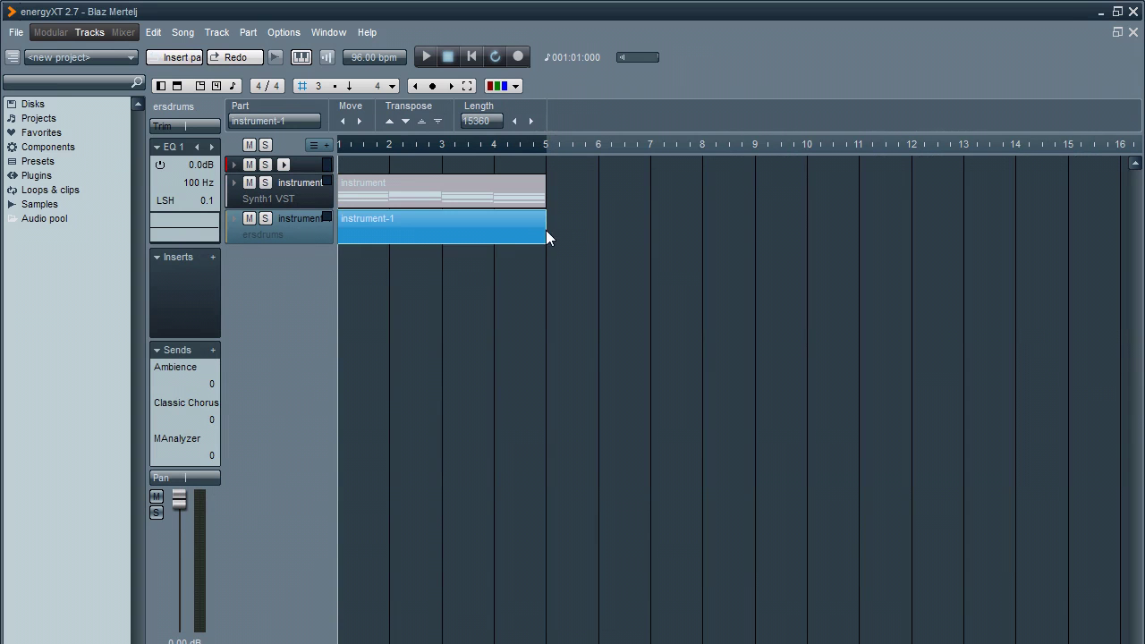
pyautogui.moveTo(544, 240); pyautogui.dragTo(390, 238)
pyautogui.doubleClick(347, 236)
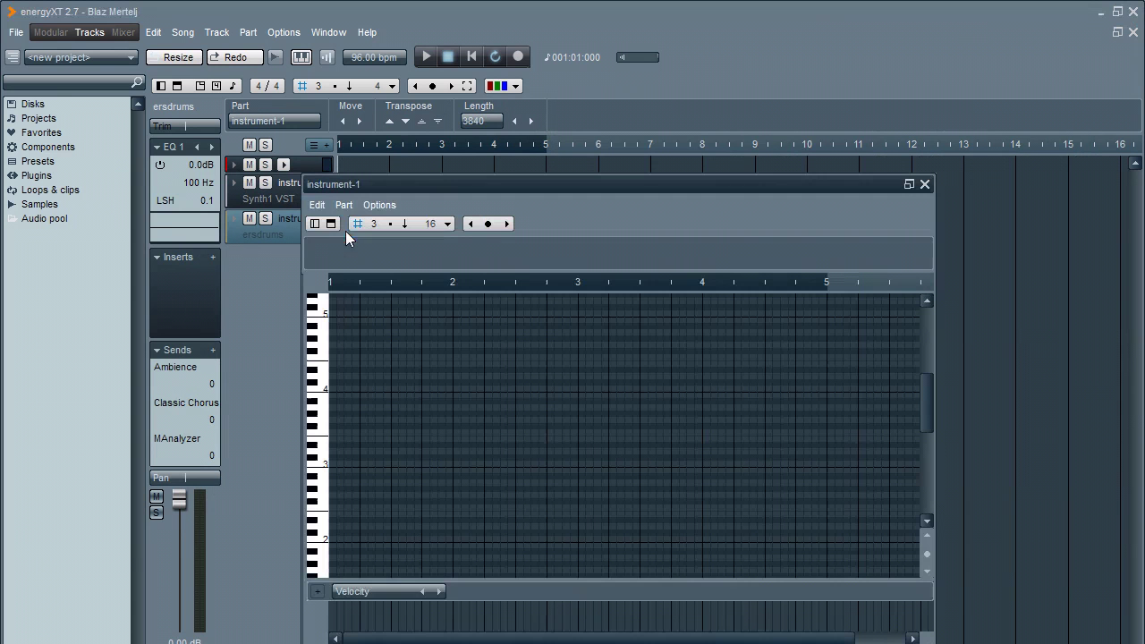
pyautogui.moveTo(416, 181); pyautogui.dragTo(431, 140)
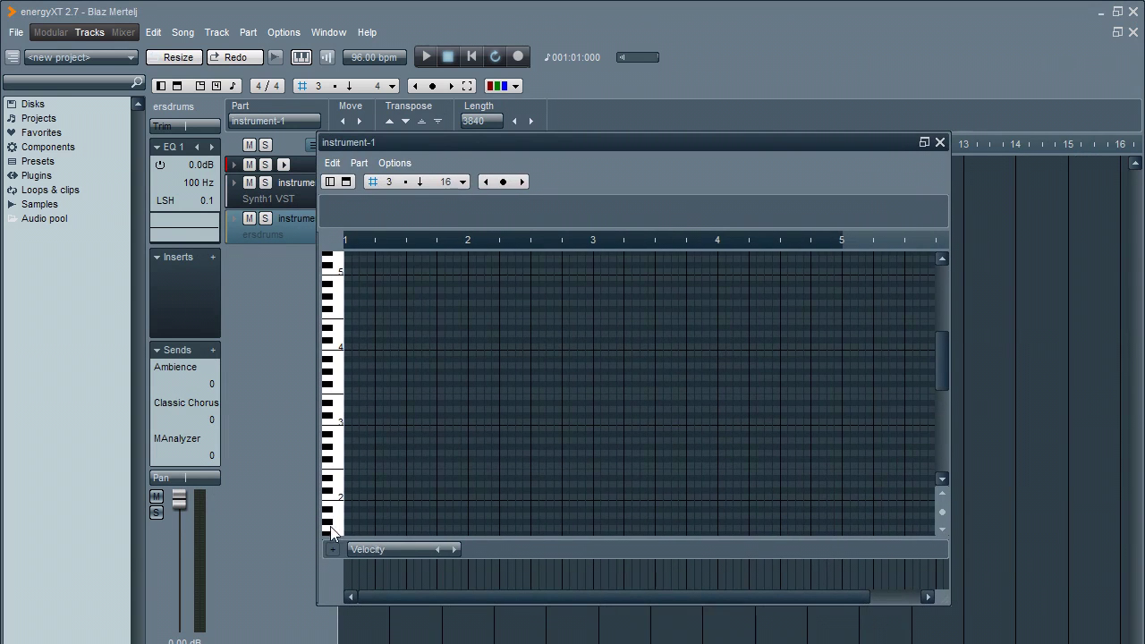
# - Draw C1 kick notes with a length of 240 on all four beats of bar 1
pyautogui.scroll(-3, 333, 488)
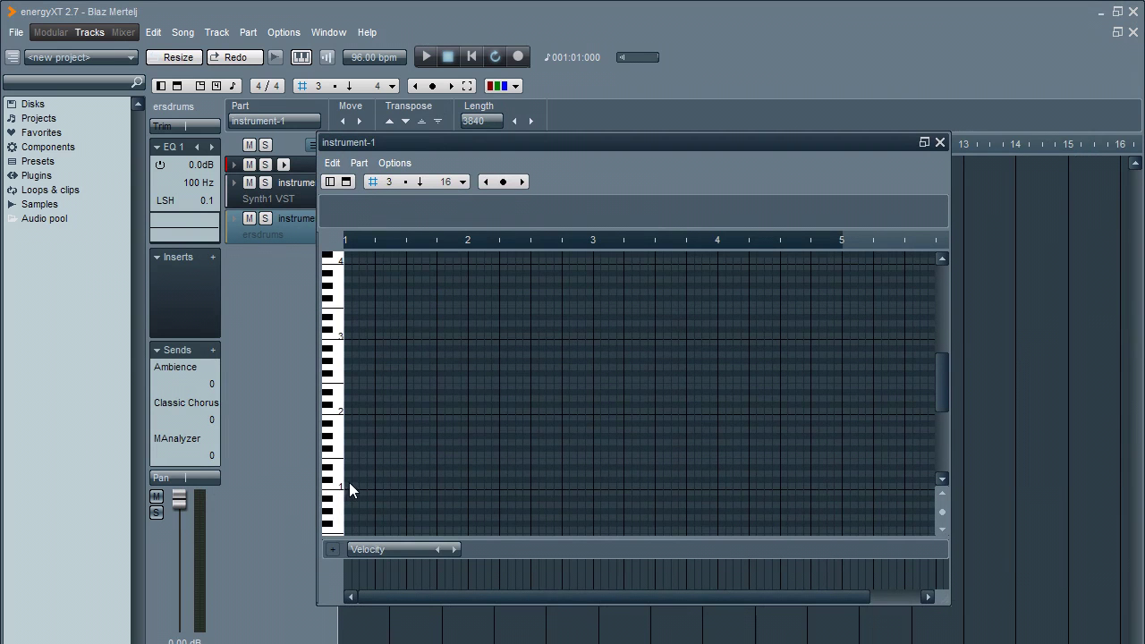
pyautogui.click(349, 487)
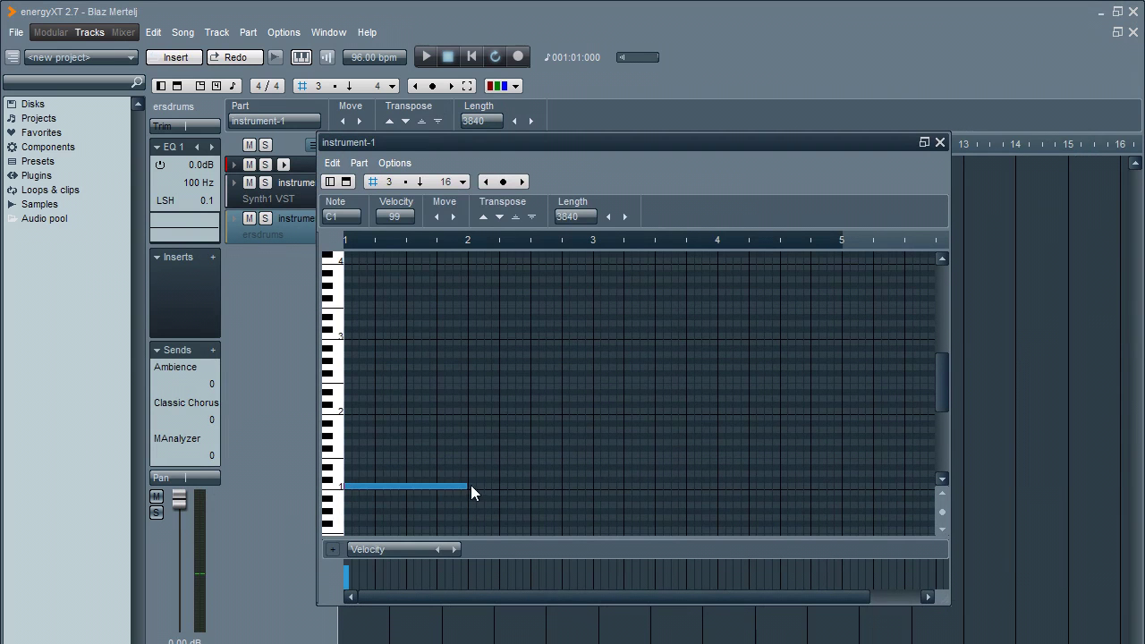
pyautogui.moveTo(465, 484); pyautogui.dragTo(351, 501)
pyautogui.scroll(3, 390, 472)
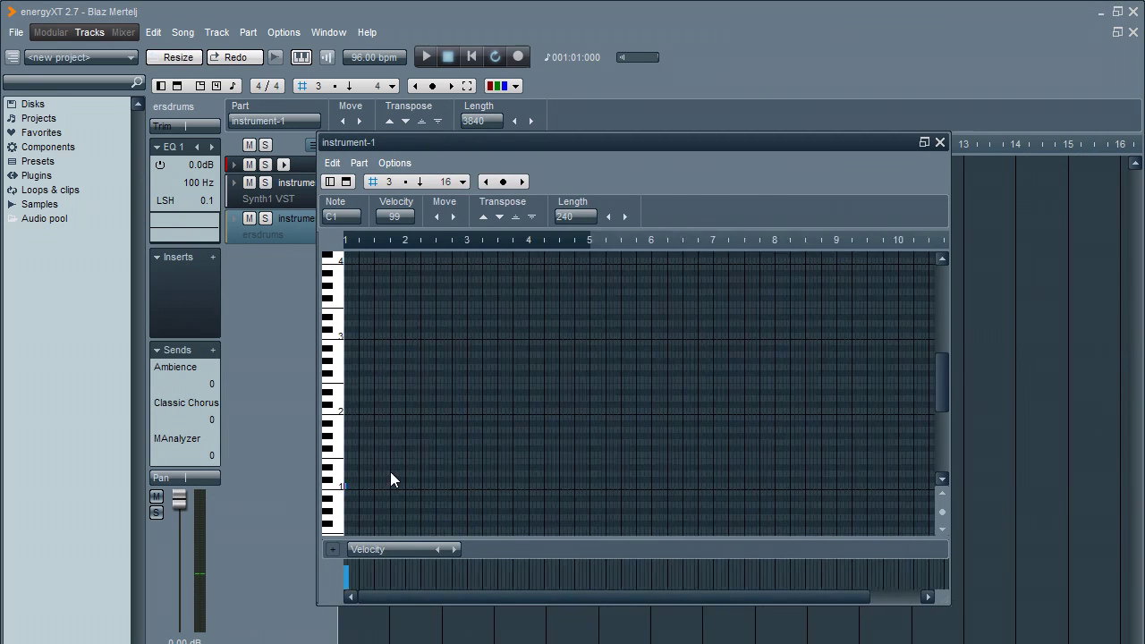
pyautogui.scroll(3, 390, 473)
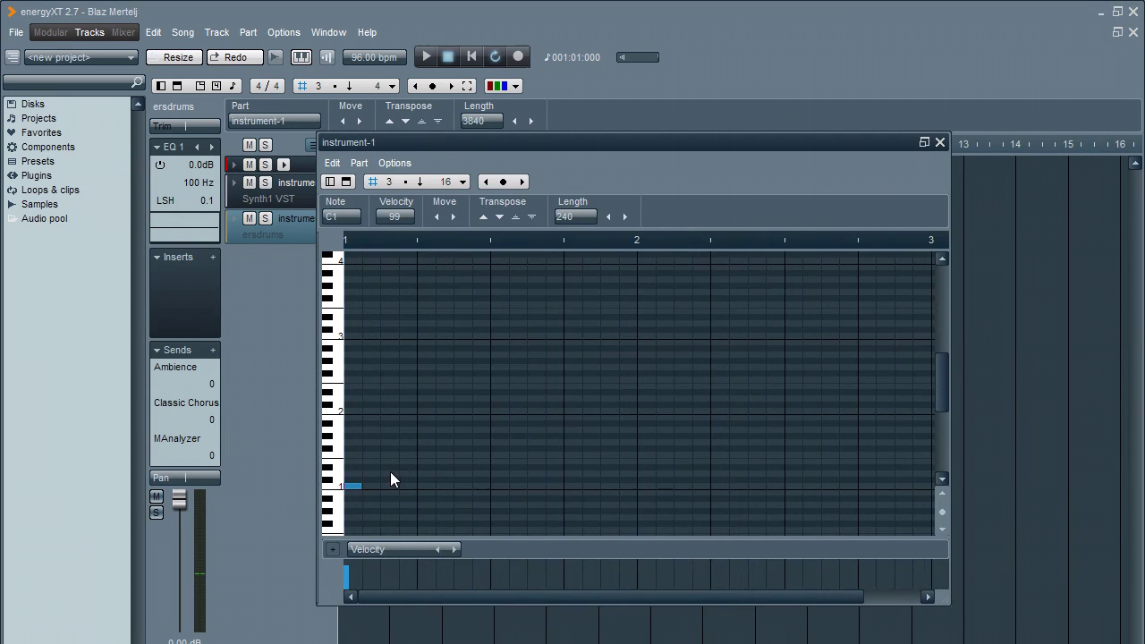
pyautogui.click(423, 484)
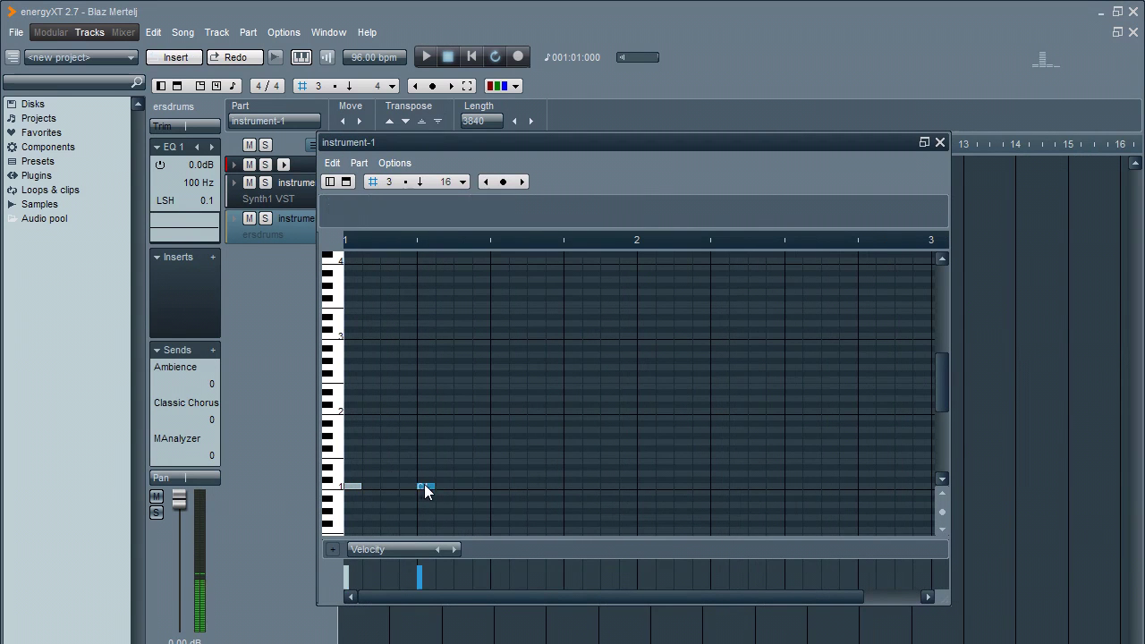
pyautogui.click(499, 487)
pyautogui.click(577, 484)
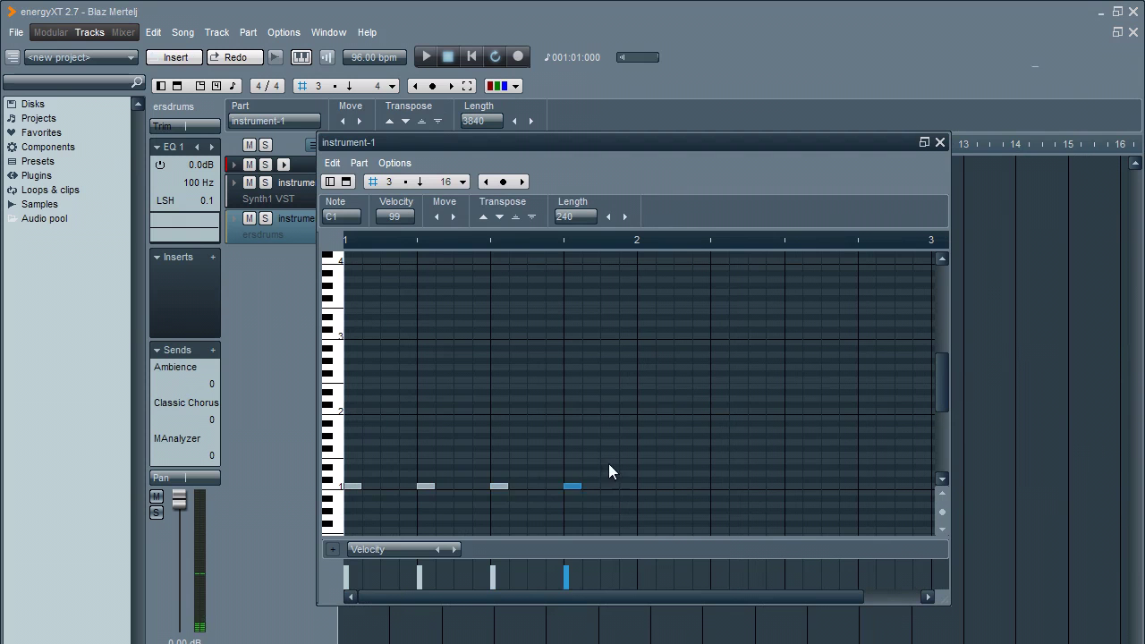
# - Complete the one-bar drum pattern with F#1 on the sixteenths, A#1 on the offbeat eighths and D#1 on beats 2 and 4, and audition it
pyautogui.moveTo(609, 465); pyautogui.dragTo(390, 426)
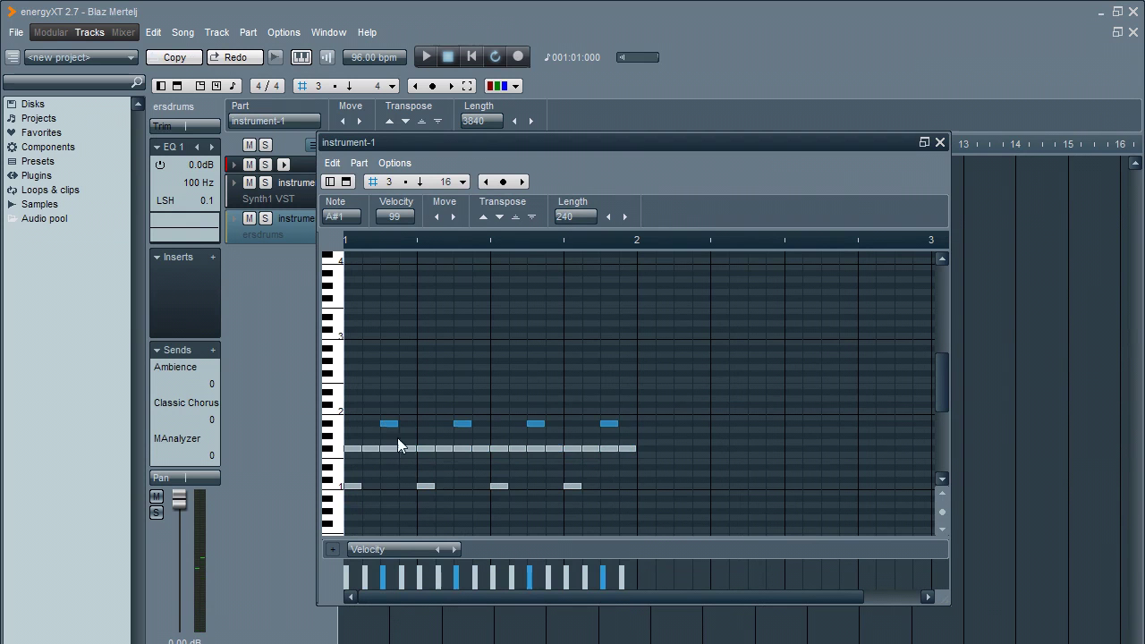
pyautogui.click(425, 466)
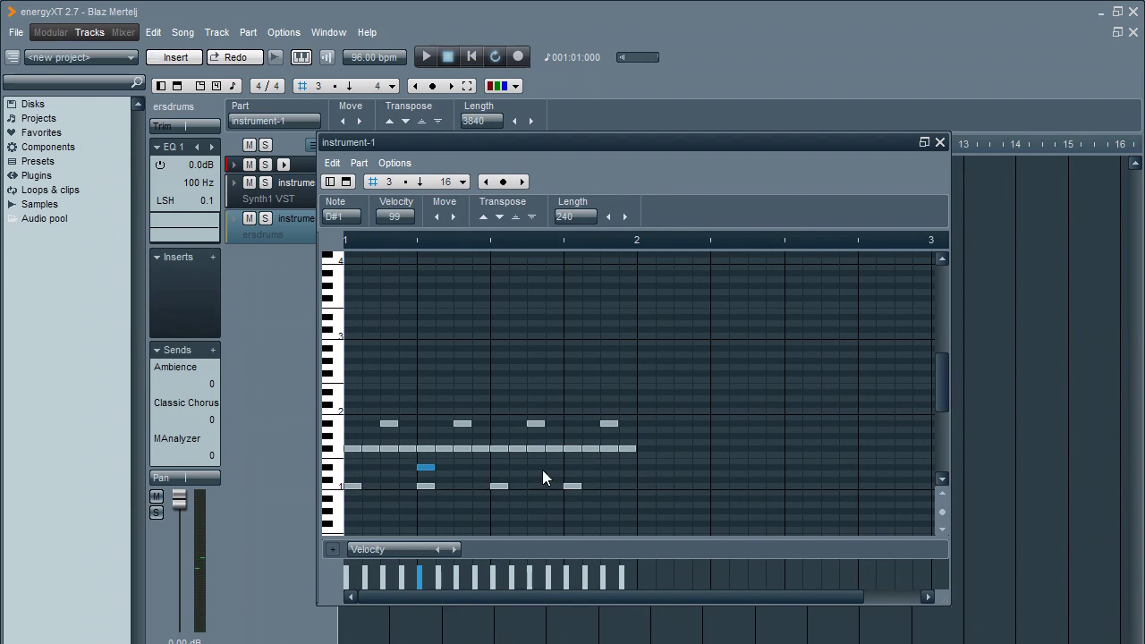
pyautogui.click(568, 465)
pyautogui.press('space')
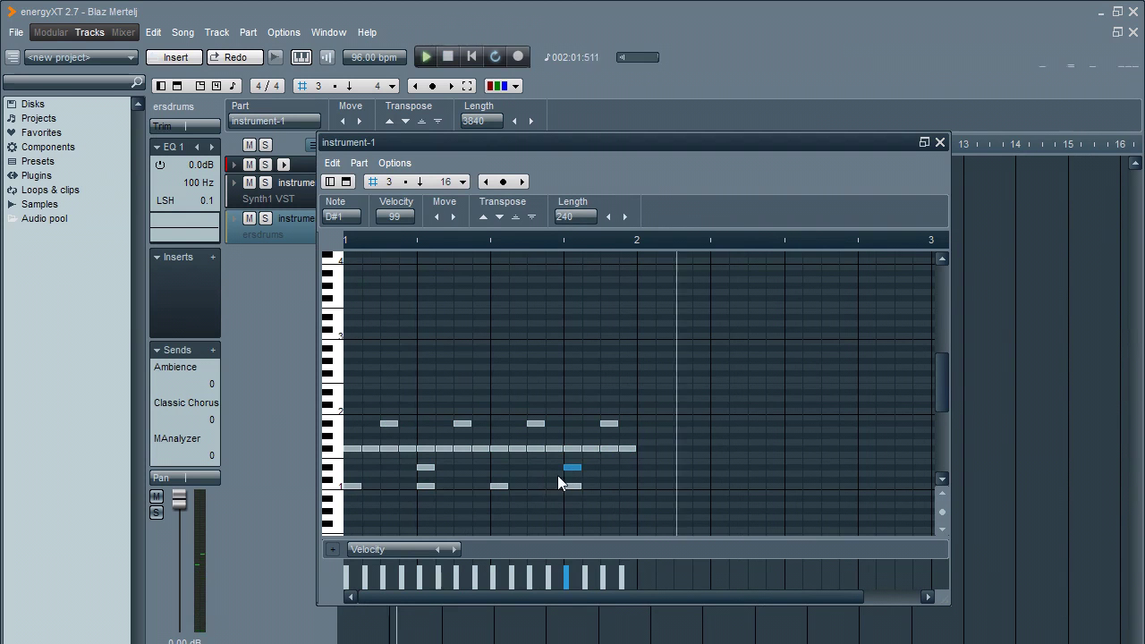
# - Close the note editor, duplicate the drum part three times to fill bars 2 to 4, and return to the song start
pyautogui.click(939, 143)
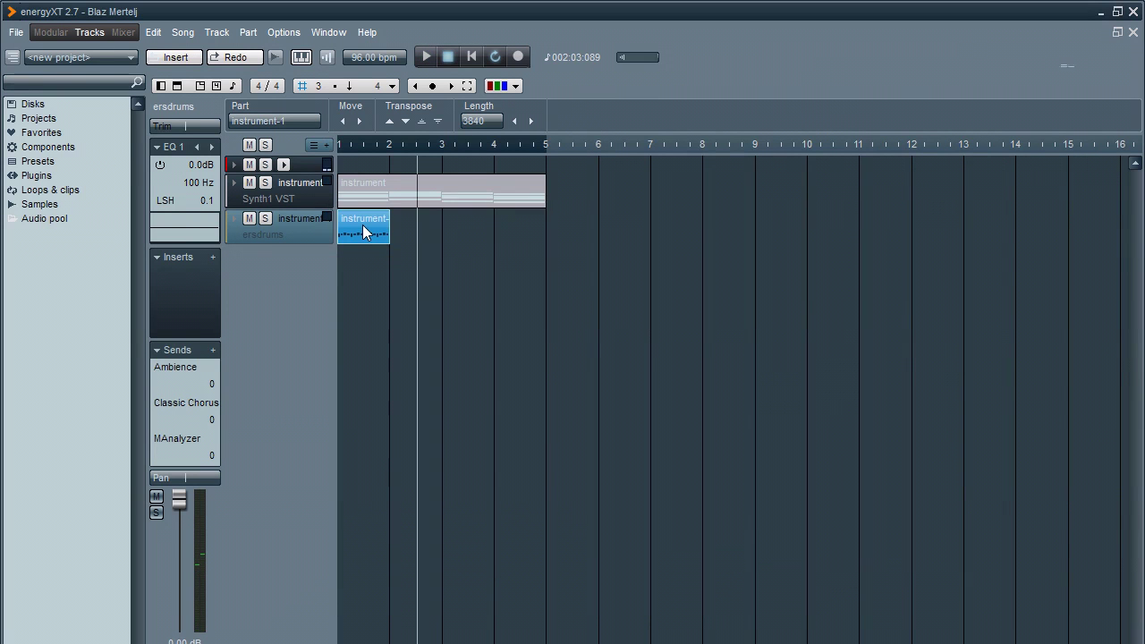
pyautogui.hotkey('ctrl', 'd')
pyautogui.hotkey('ctrl', 'd')
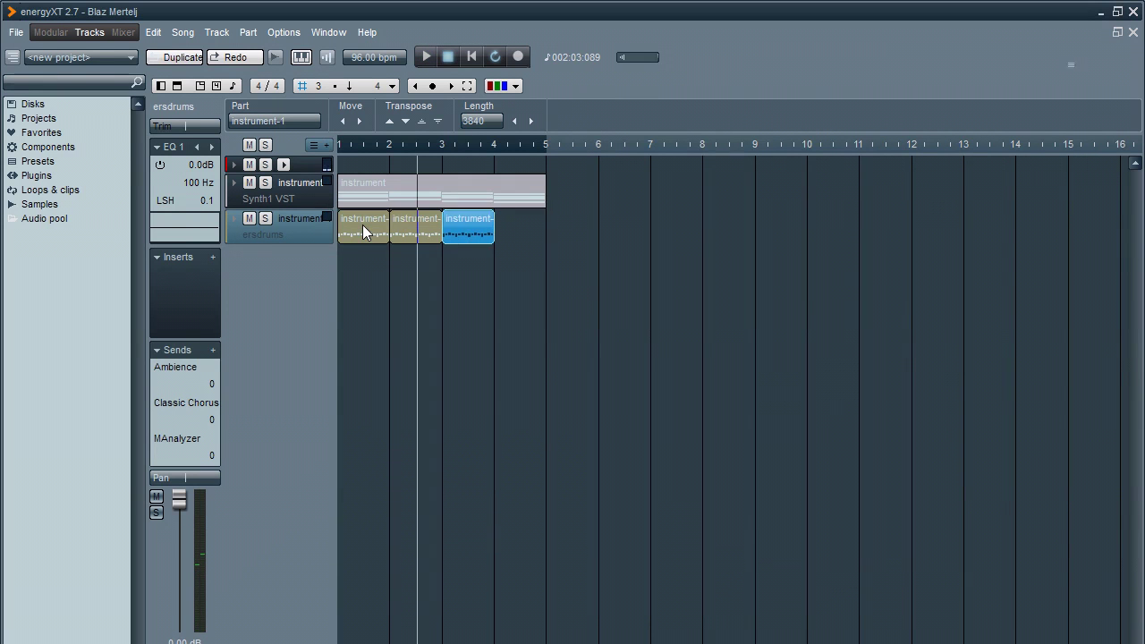
pyautogui.hotkey('ctrl', 'd')
pyautogui.press('Home')
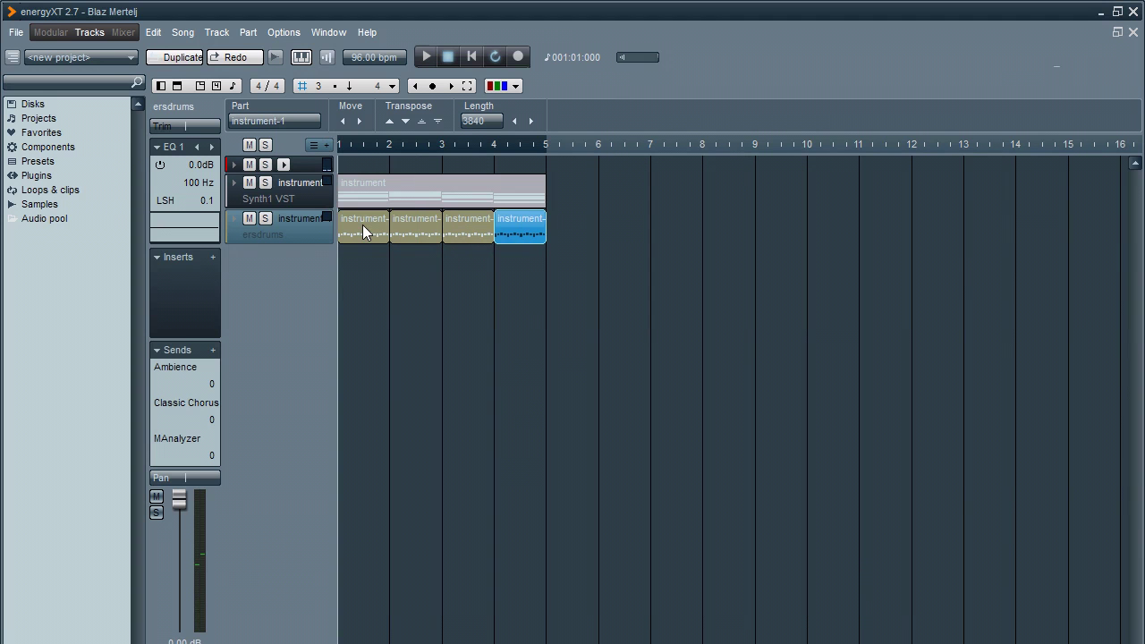
# - During playback, lower the Synth1 track volume to about -5.2 dB and the ersdrums track to about -4.3 dB with 7.2 dB trim
pyautogui.click(318, 197)
pyautogui.press('space')
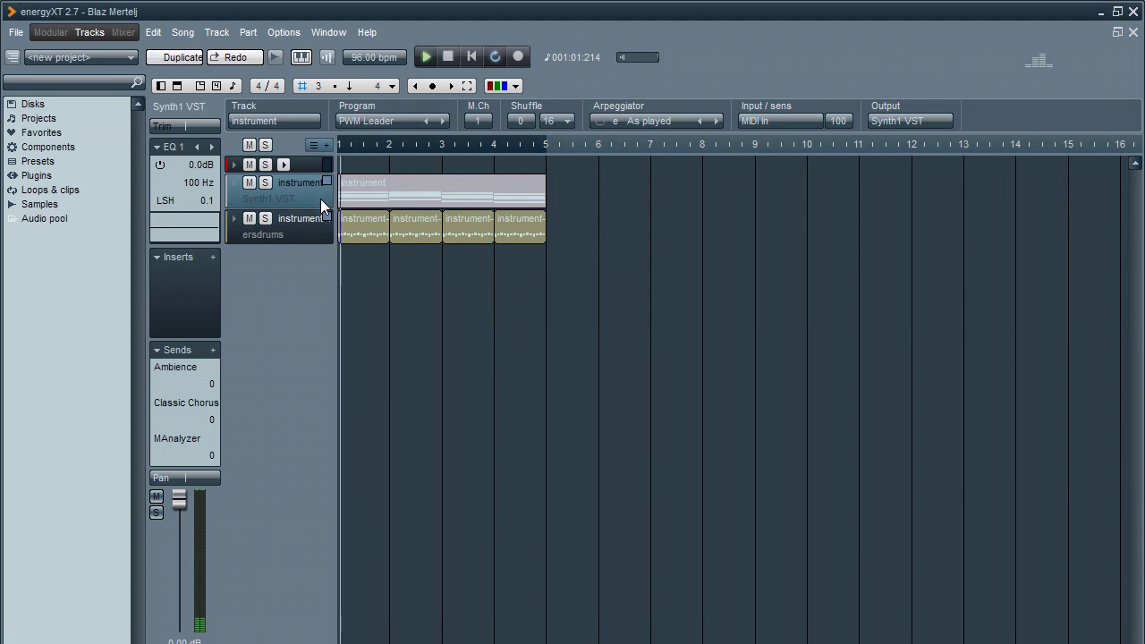
pyautogui.moveTo(175, 497); pyautogui.dragTo(188, 528)
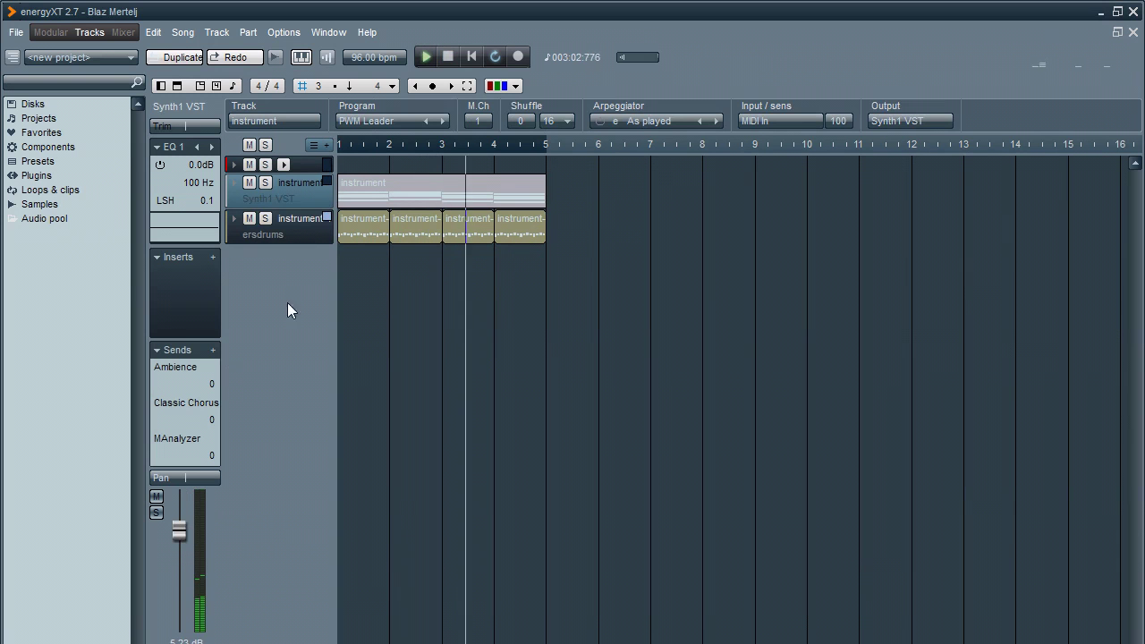
pyautogui.click(299, 238)
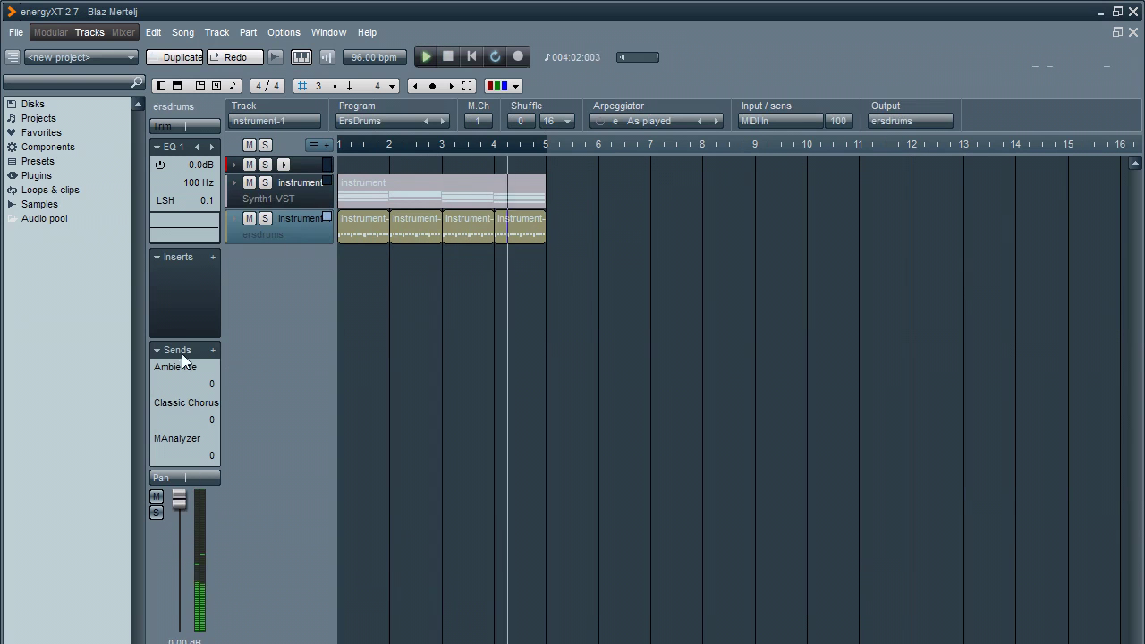
pyautogui.moveTo(183, 498); pyautogui.dragTo(178, 529)
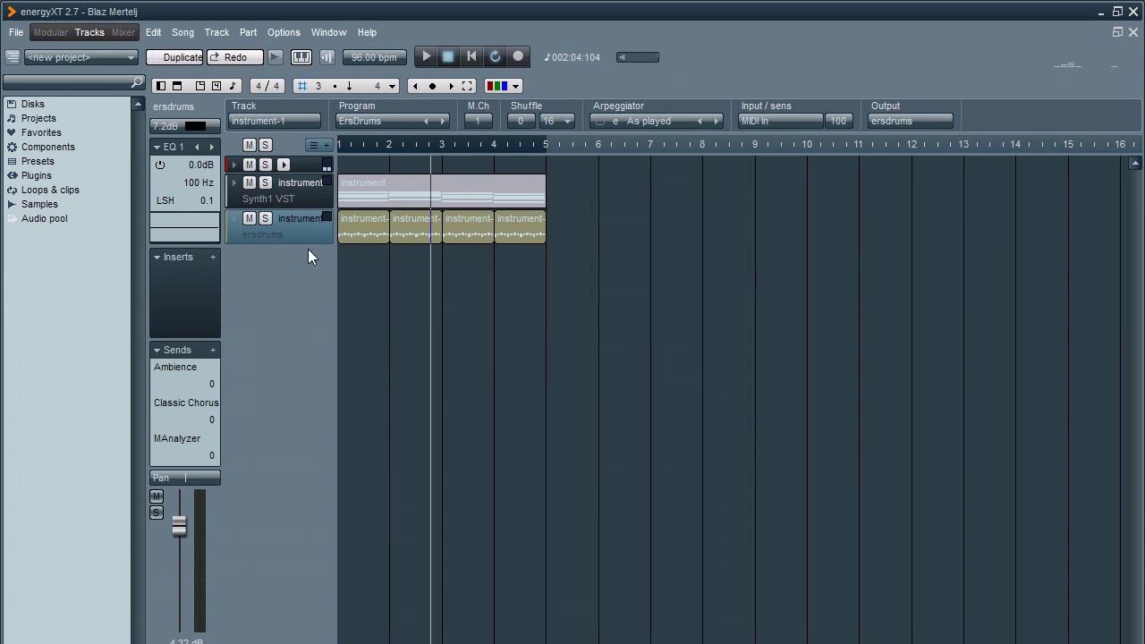
# - Open the ersdrums plugin window to examine its drum channels and note assignments, and close it again
pyautogui.click(264, 235)
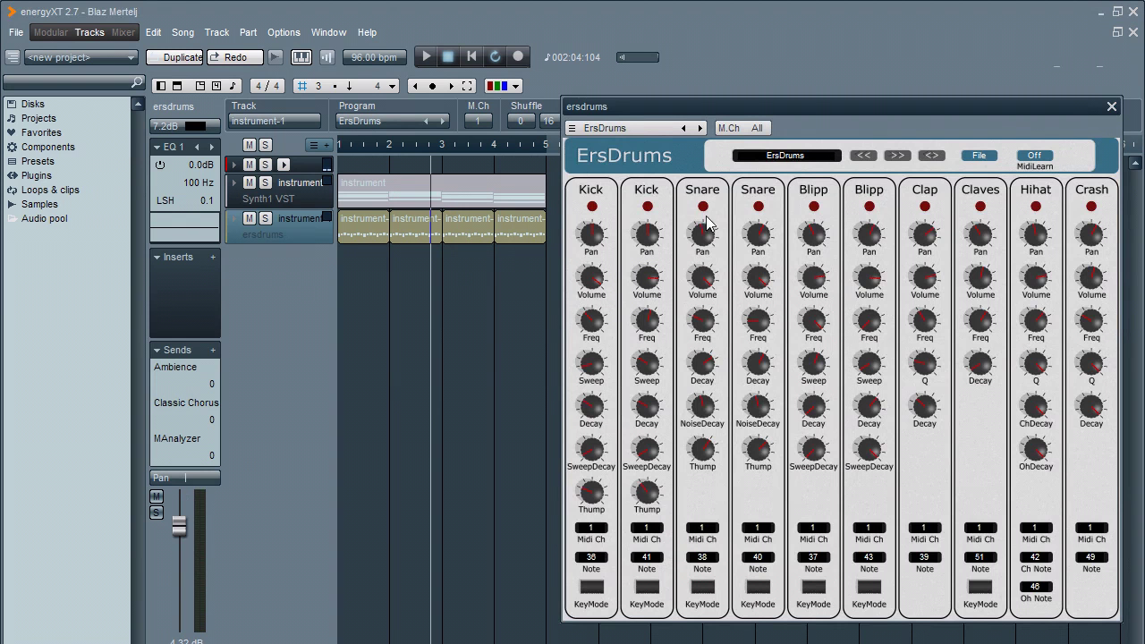
pyautogui.click(1111, 107)
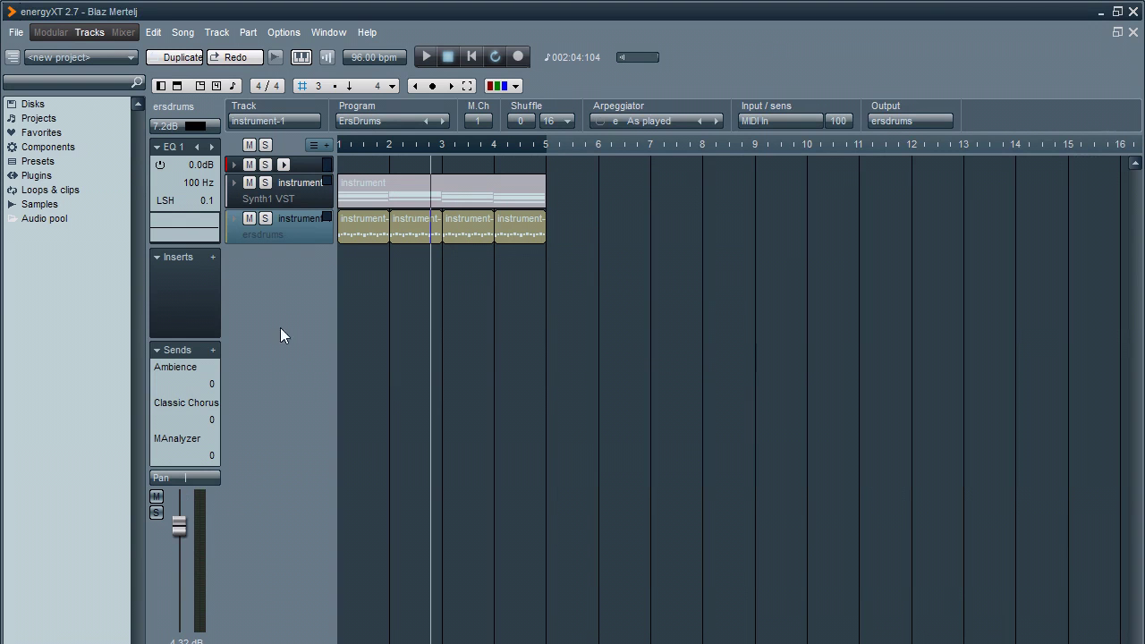
# - Audition the loop briefly, select the Synth1 track, enable its EQ band 4 and change the filter type to LPF
pyautogui.press('space')
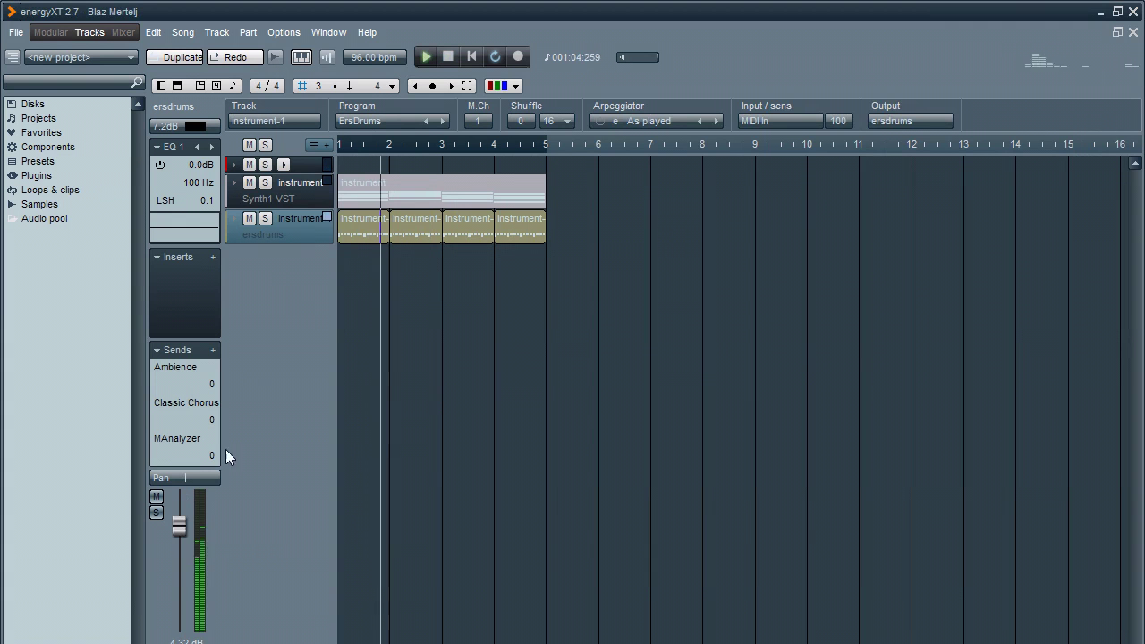
pyautogui.press('space')
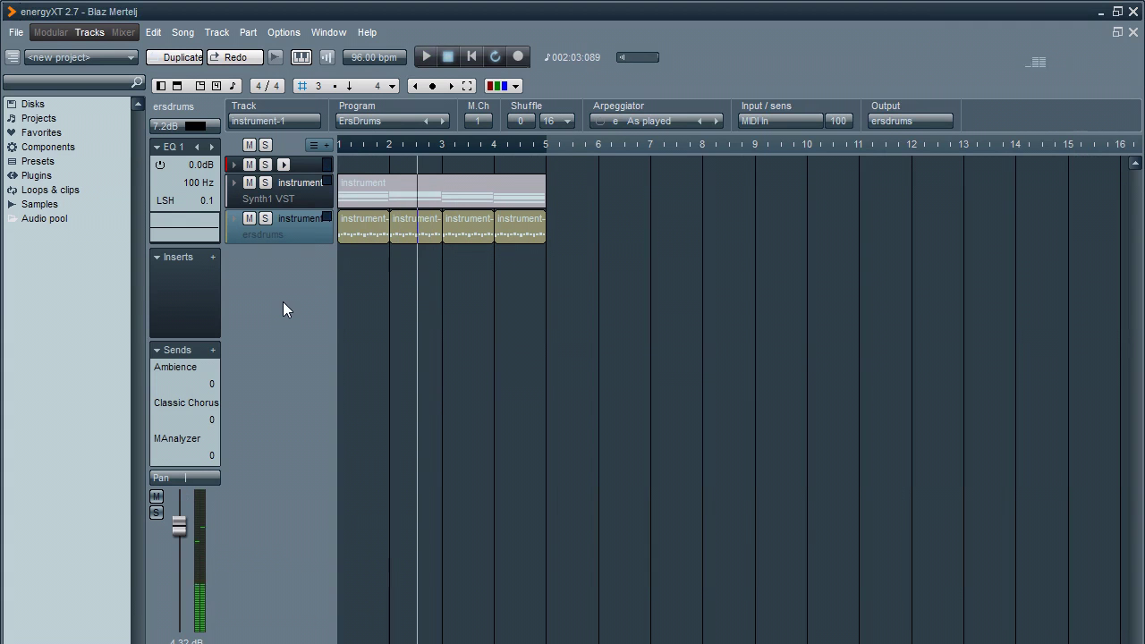
pyautogui.click(313, 199)
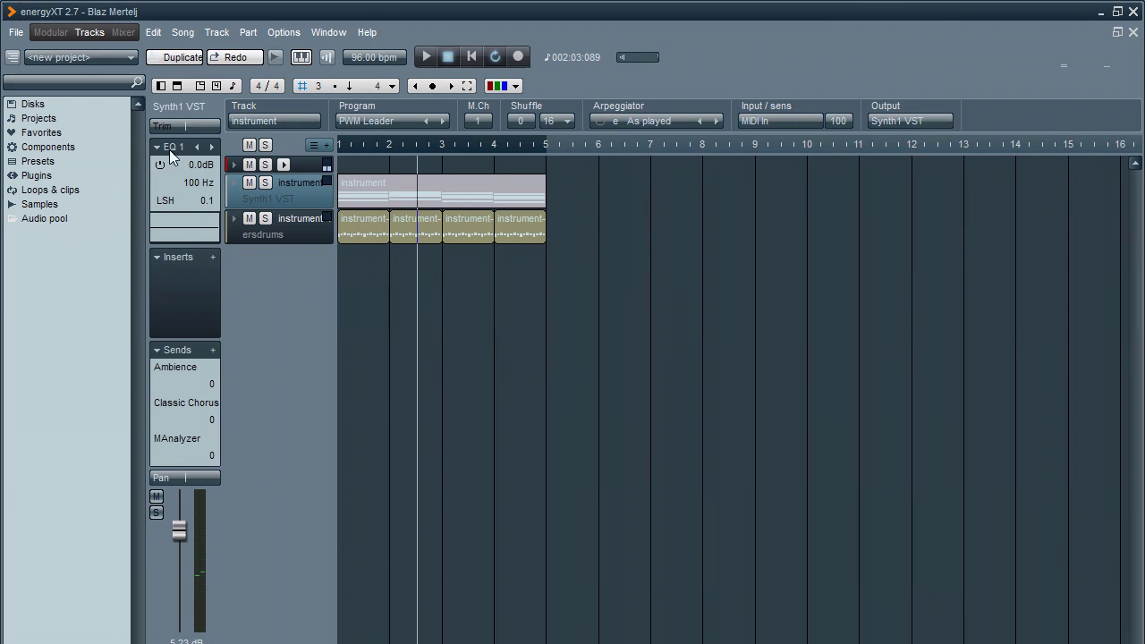
pyautogui.click(211, 148)
pyautogui.click(211, 148)
pyautogui.click(161, 166)
pyautogui.click(167, 201)
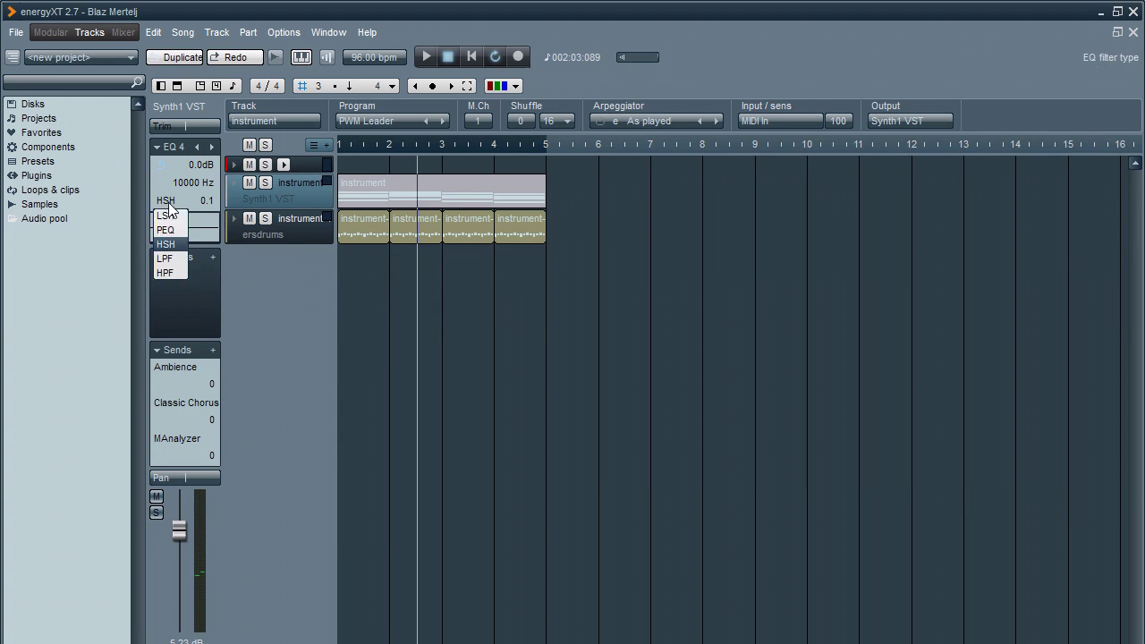
pyautogui.click(170, 259)
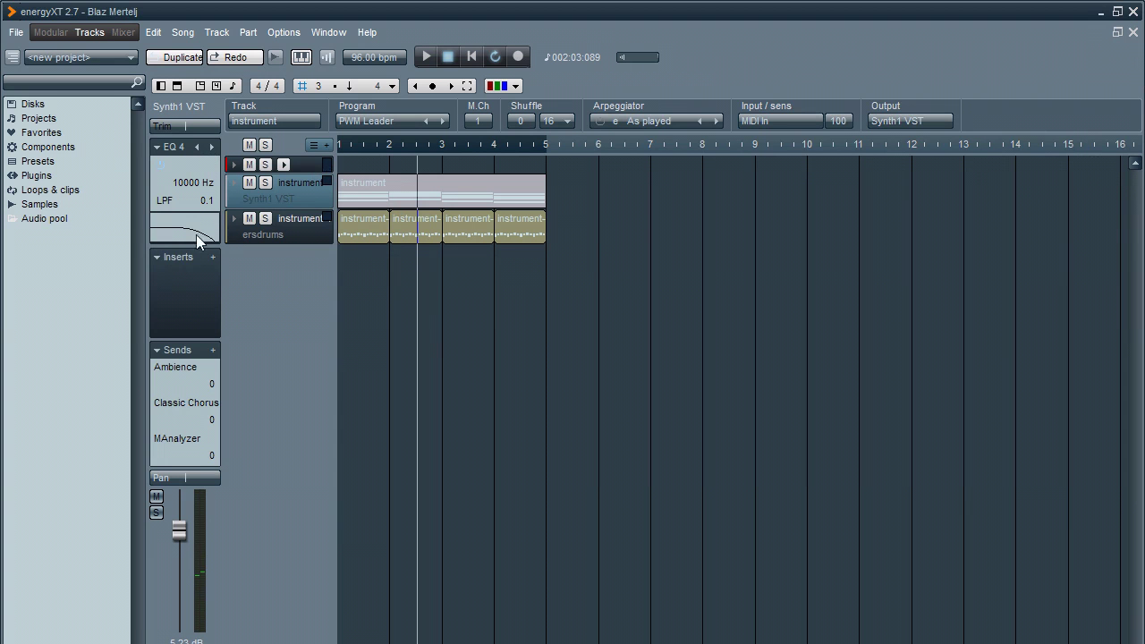
# - During playback, set the Synth1 low-pass filter to width 0.2 and about 6669 Hz, and lower the track volume to about -9.8 dB
pyautogui.moveTo(209, 200); pyautogui.dragTo(196, 225)
pyautogui.press('space')
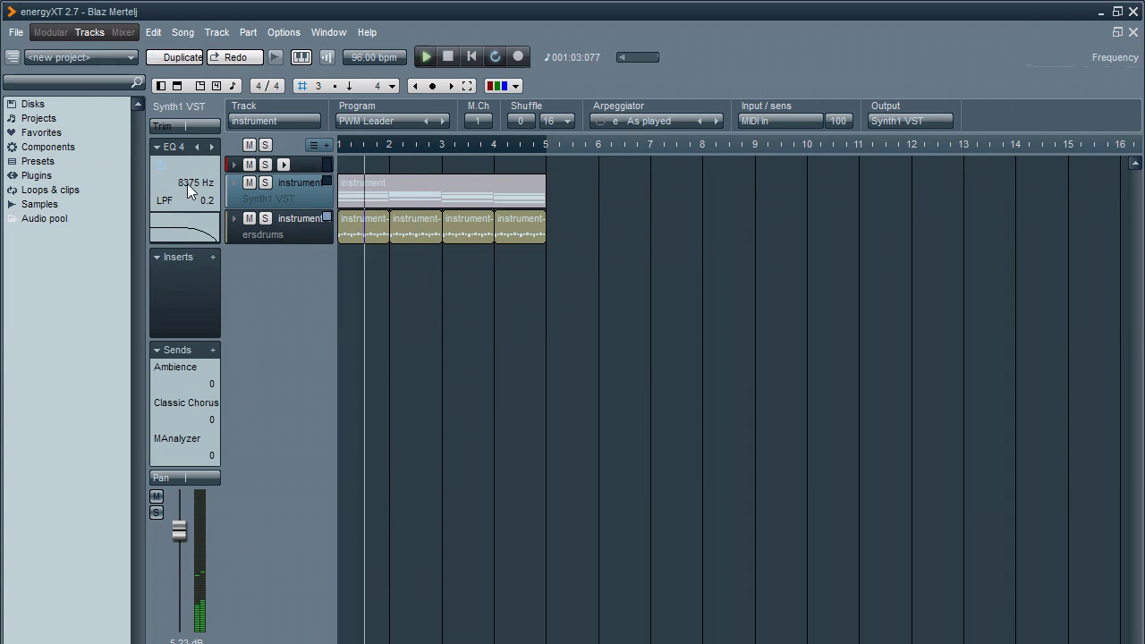
pyautogui.moveTo(187, 183); pyautogui.dragTo(188, 219)
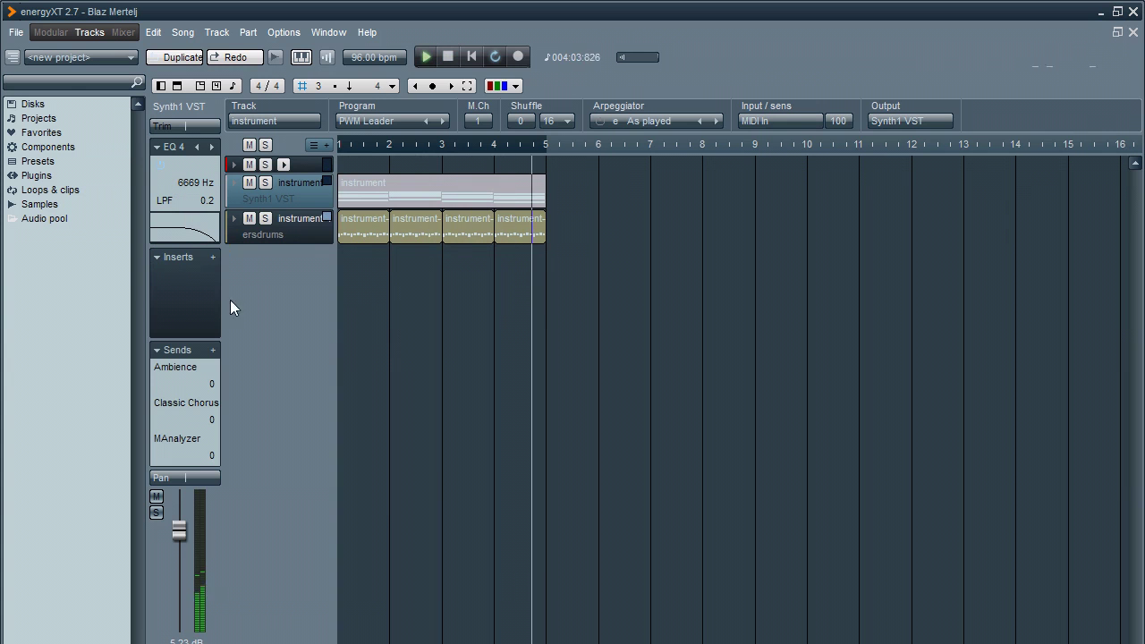
pyautogui.moveTo(179, 533); pyautogui.dragTo(179, 550)
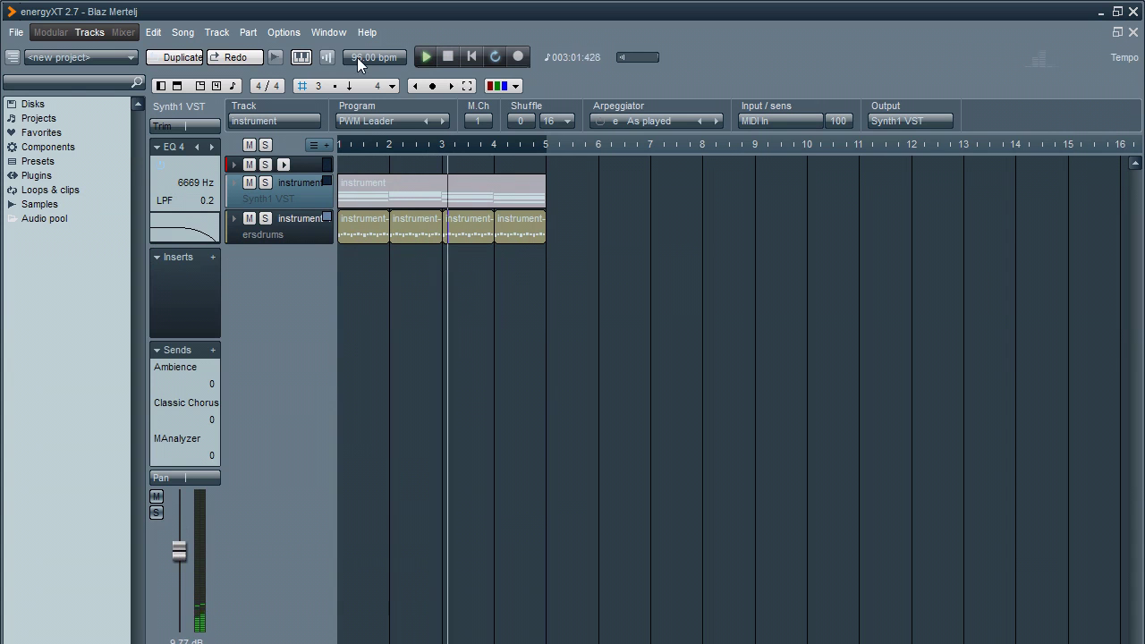
# - Raise the song tempo to 105 bpm while listening, and stop playback
pyautogui.scroll(9, 359, 59)
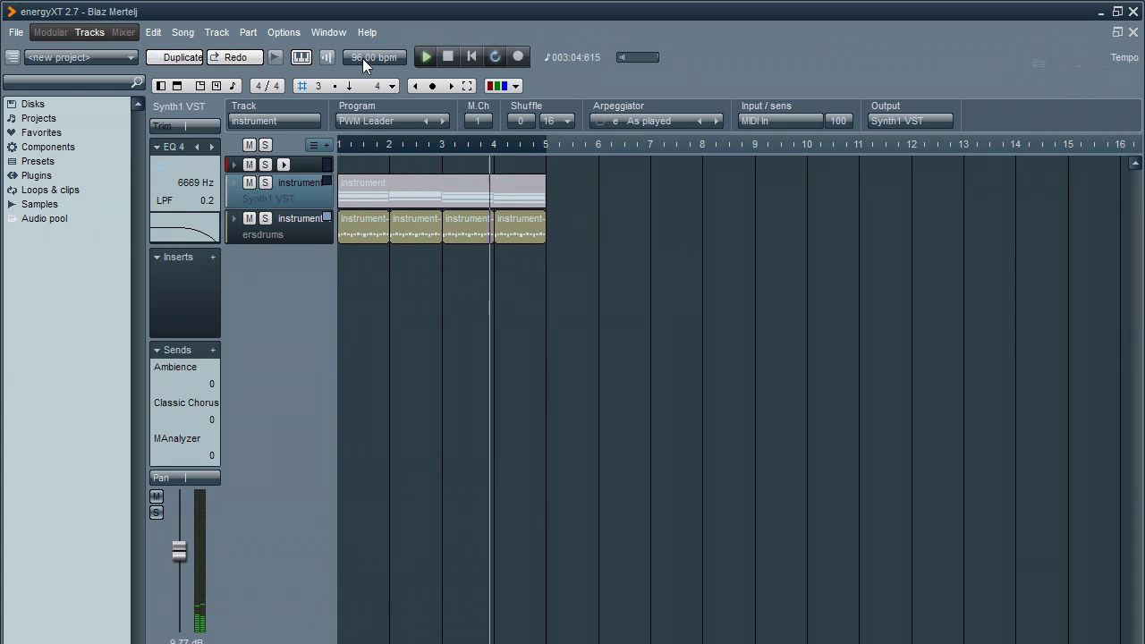
pyautogui.moveTo(446, 20); pyautogui.dragTo(465, 54)
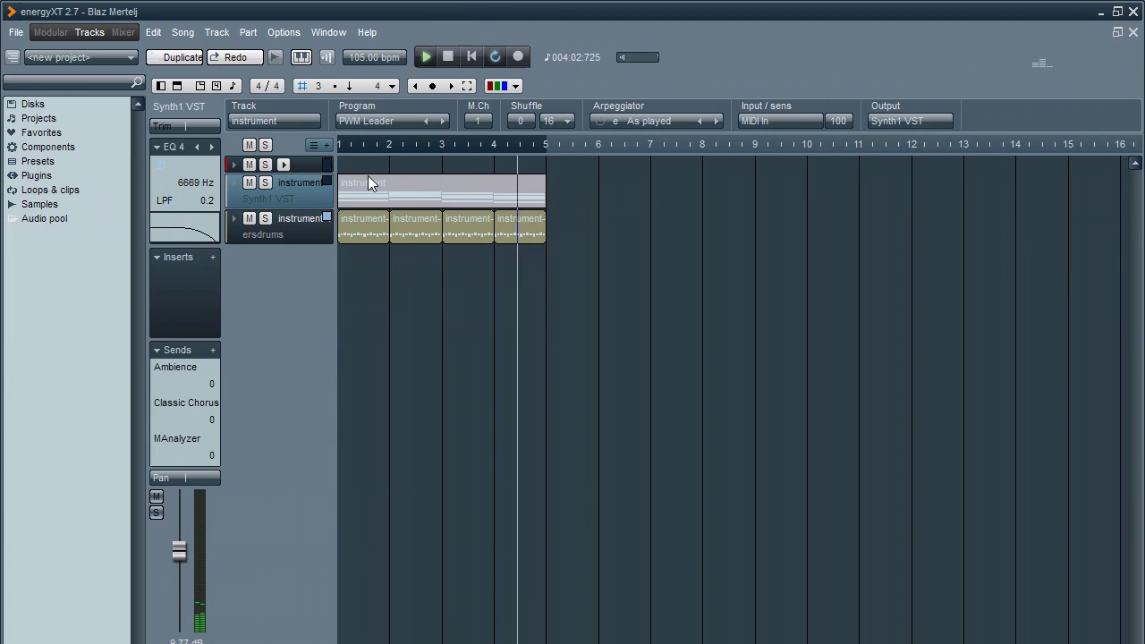
pyautogui.press('space')
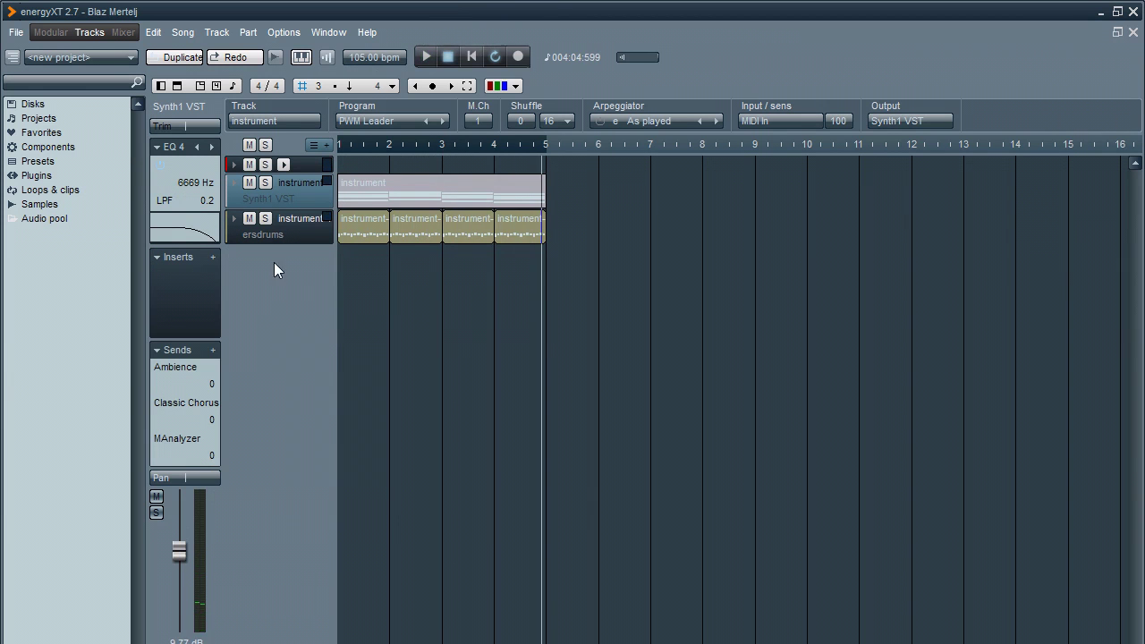
# - Add a Zen instrument track and move it below the ersdrums track
pyautogui.rightClick(276, 271)
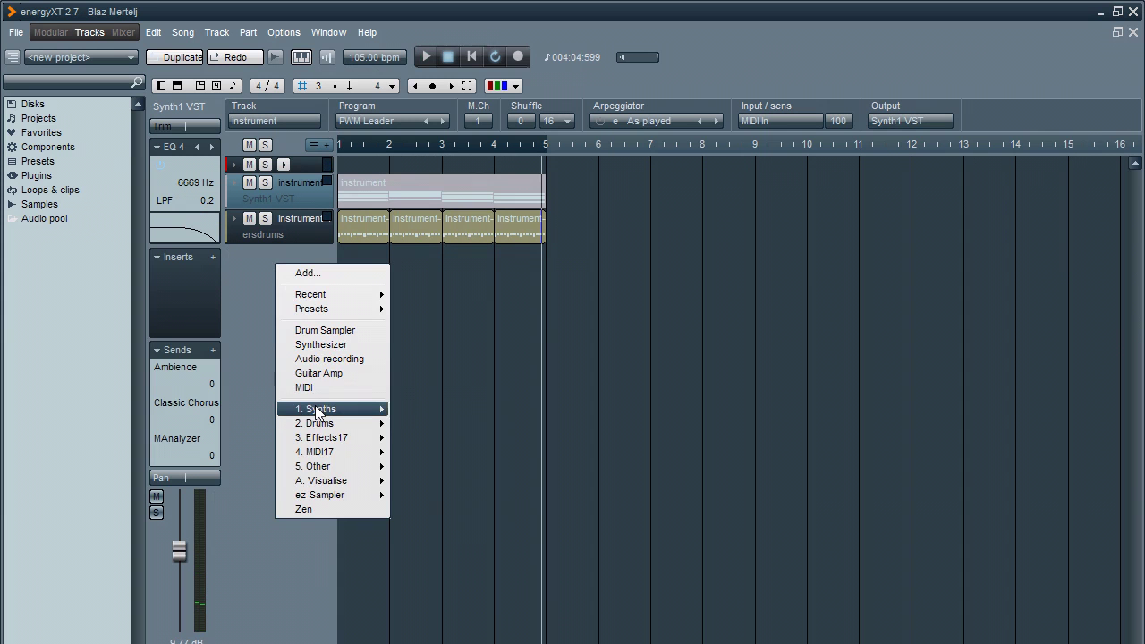
pyautogui.moveTo(316, 411)
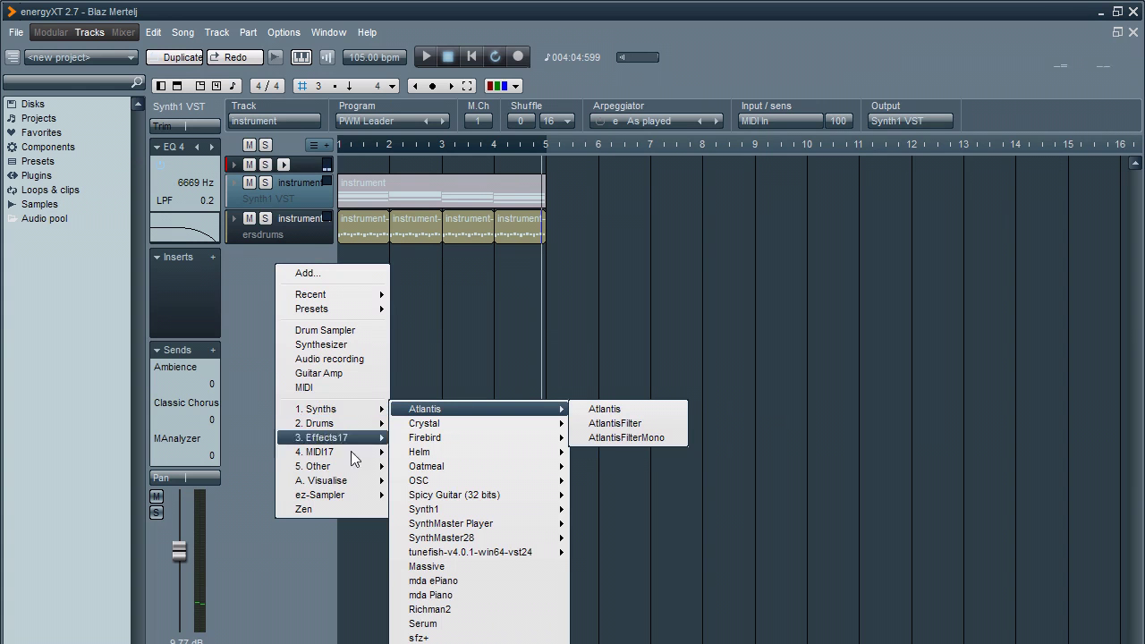
pyautogui.click(304, 510)
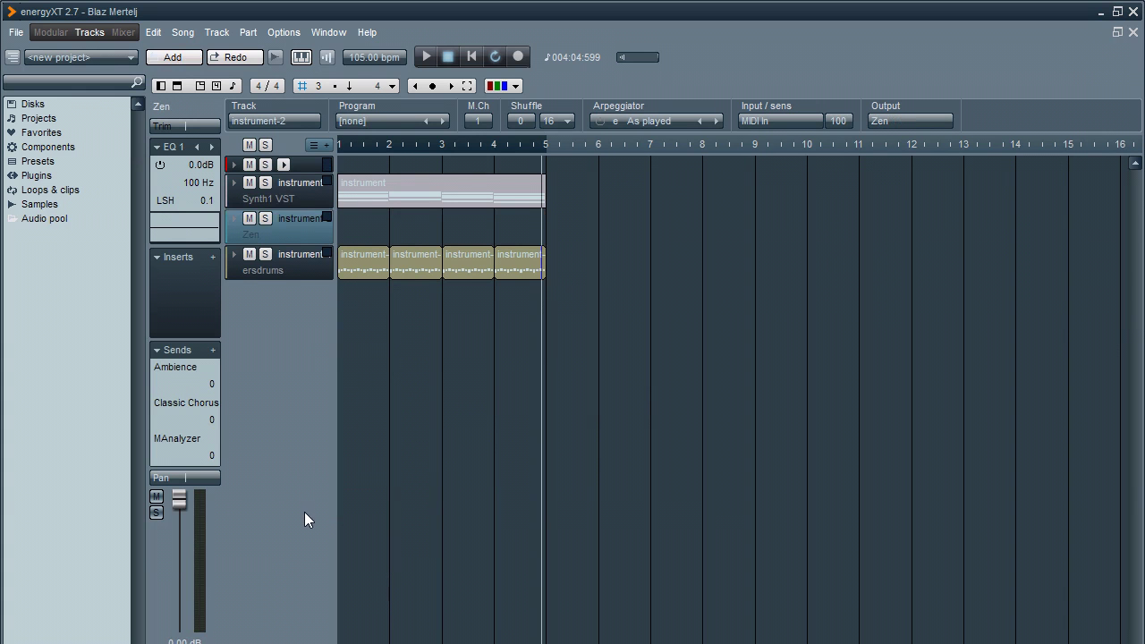
pyautogui.moveTo(295, 227); pyautogui.dragTo(295, 289)
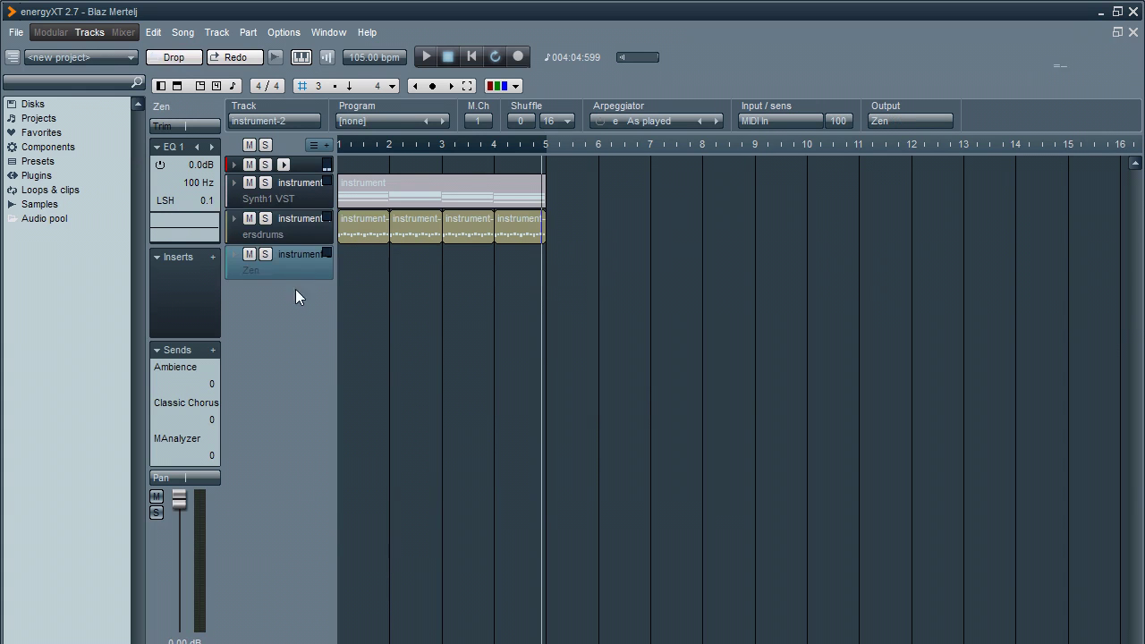
# - Open the Zen plugin, filter its presets by Bass, Clean and Dark, and load BA Fat N Mellow
pyautogui.click(248, 271)
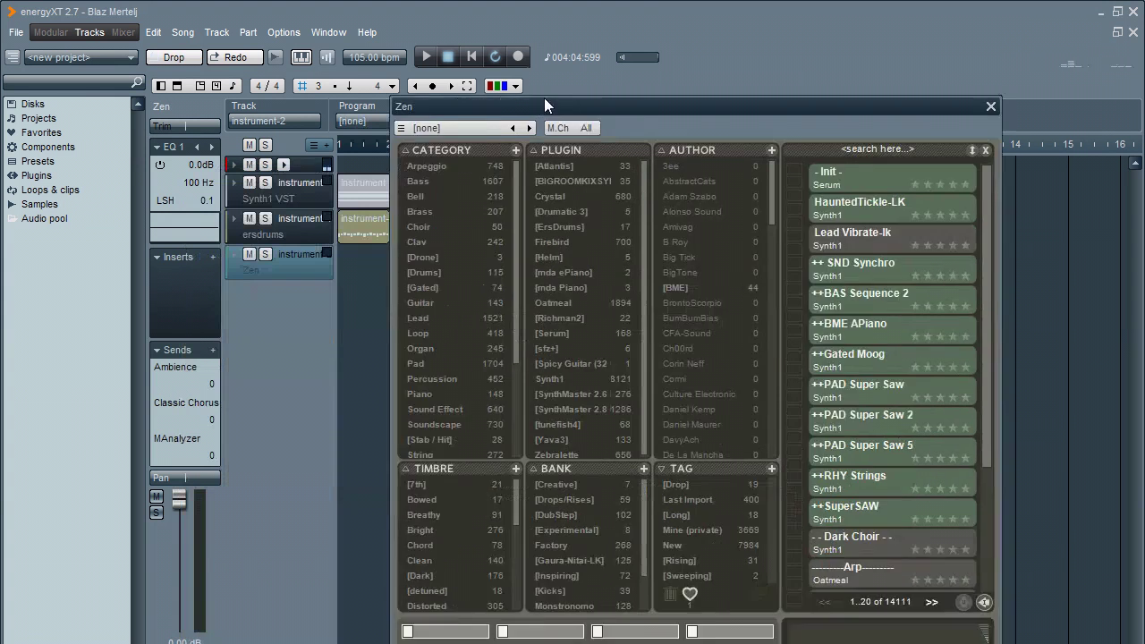
pyautogui.moveTo(545, 100); pyautogui.dragTo(681, 56)
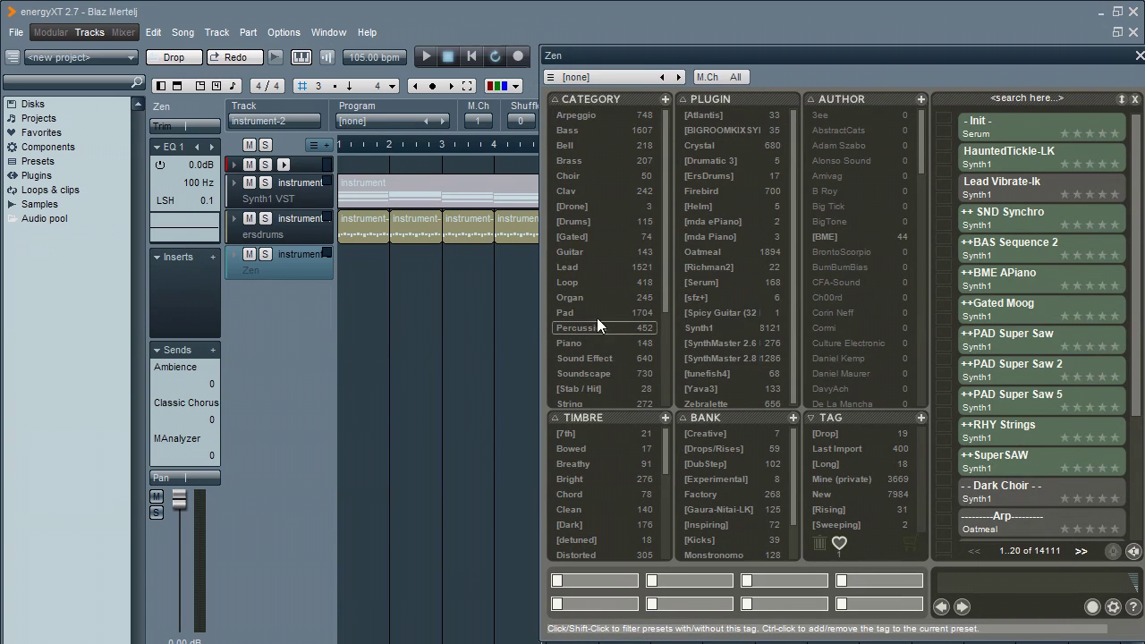
pyautogui.click(596, 130)
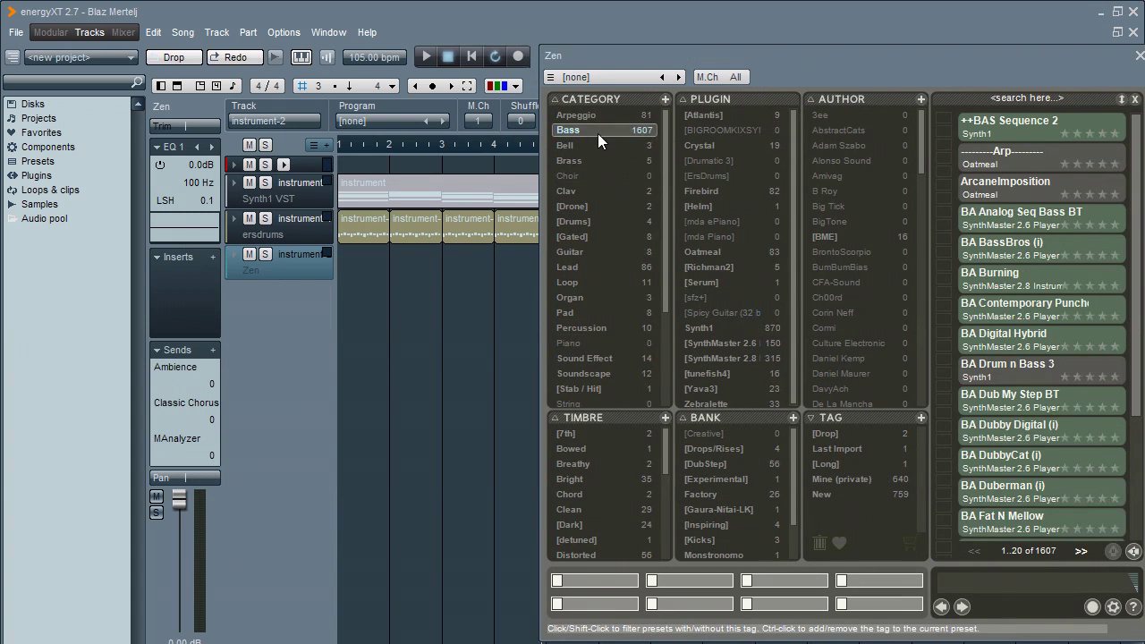
pyautogui.click(575, 507)
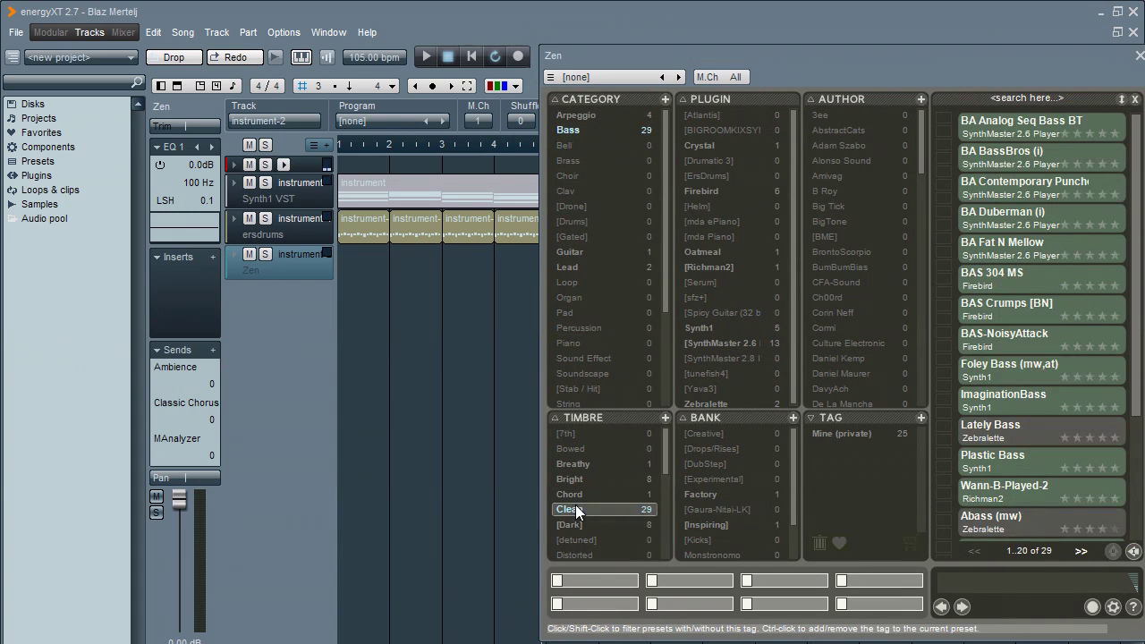
pyautogui.click(576, 523)
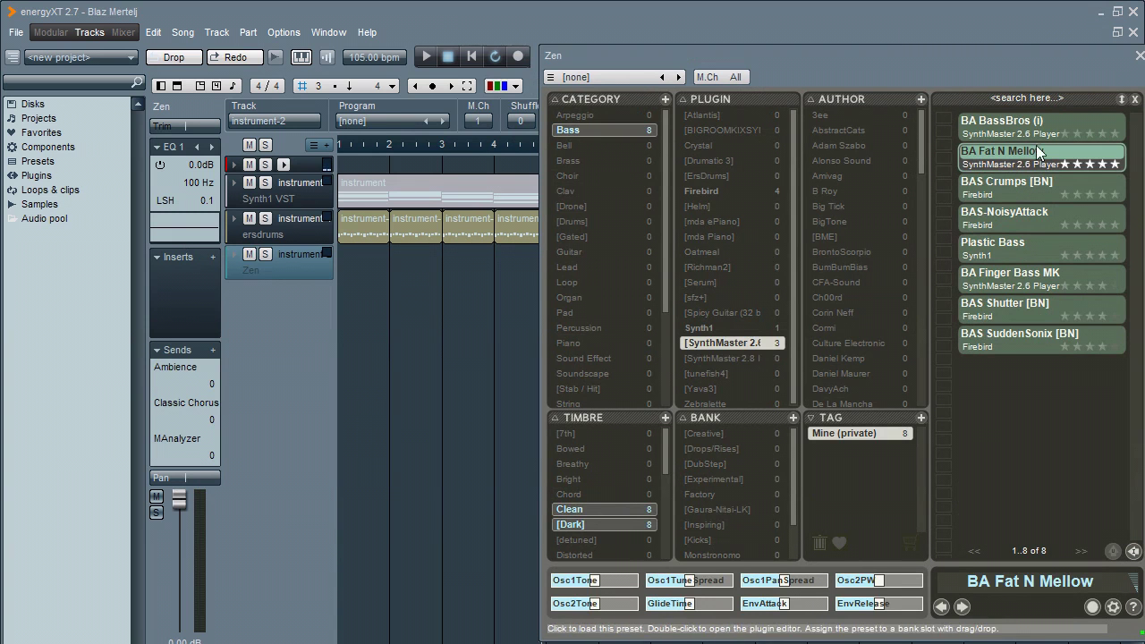
pyautogui.doubleClick(364, 260)
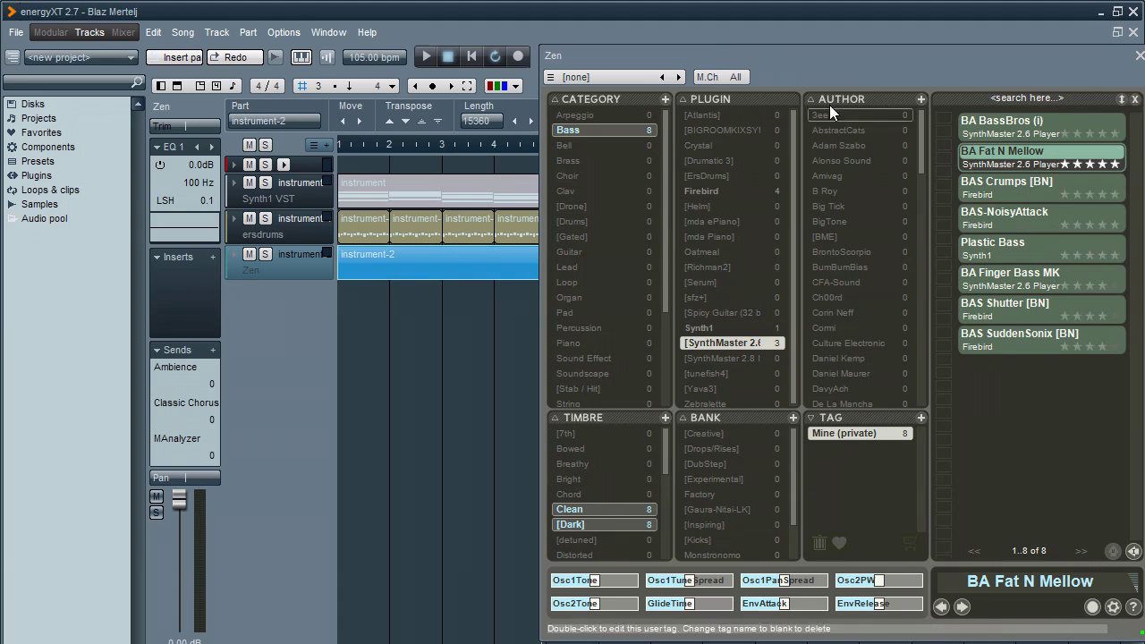
pyautogui.moveTo(711, 50); pyautogui.dragTo(847, 46)
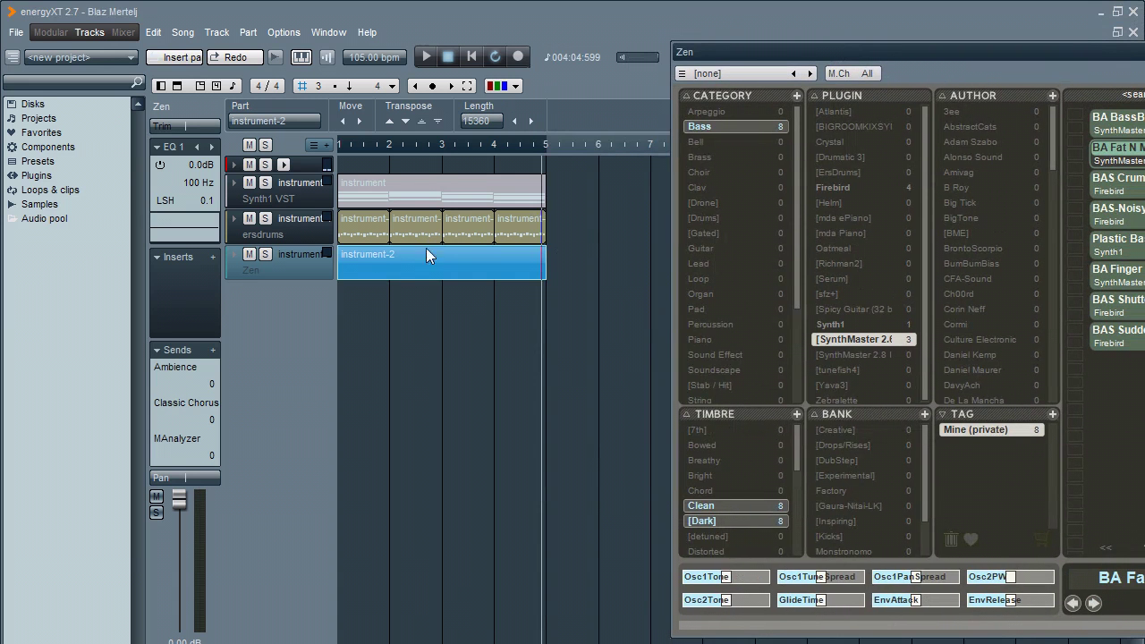
pyautogui.doubleClick(391, 260)
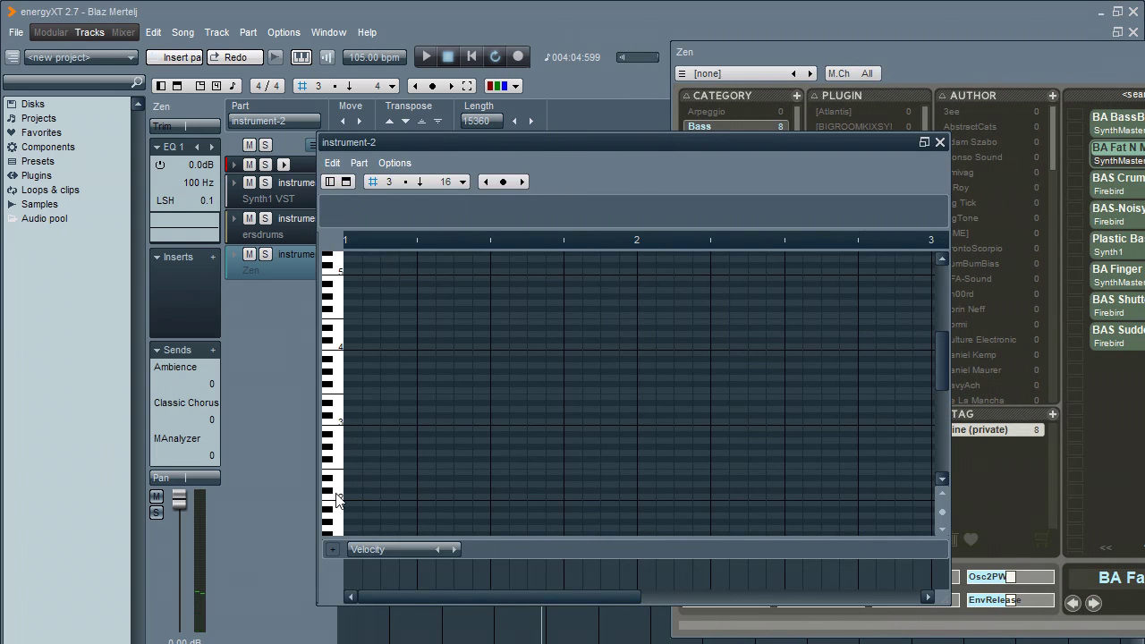
pyautogui.click(353, 422)
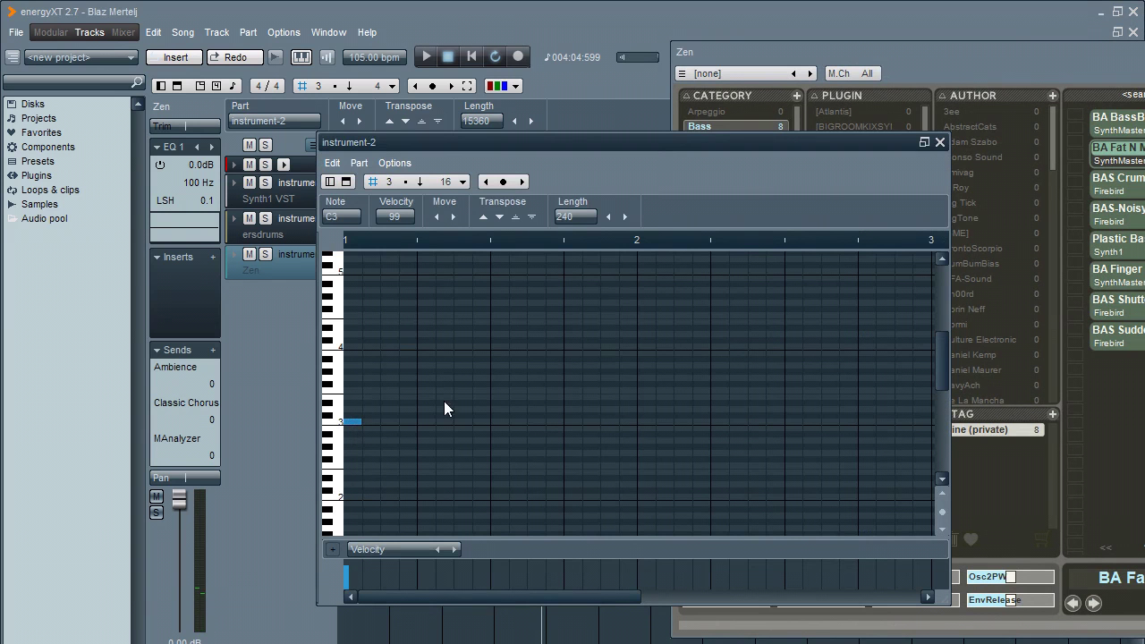
pyautogui.click(371, 347)
pyautogui.click(939, 143)
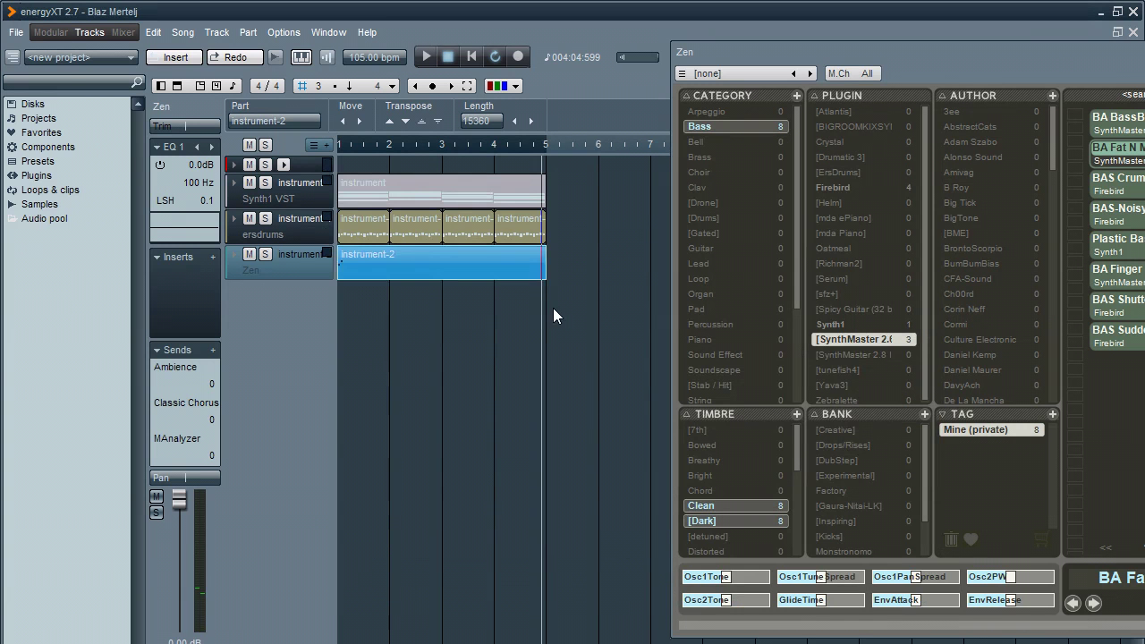
pyautogui.press('Delete')
# - Copy the Synth1 chord part onto the Zen track and un-ghost the copy
pyautogui.moveTo(392, 202); pyautogui.dragTo(390, 254)
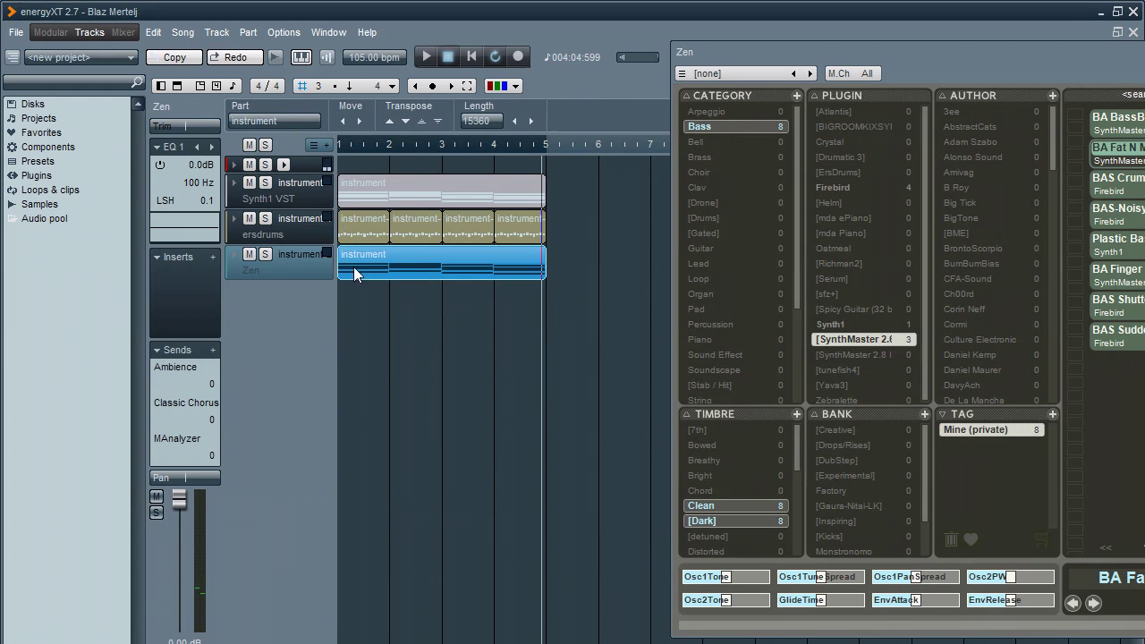
pyautogui.rightClick(354, 266)
pyautogui.click(382, 370)
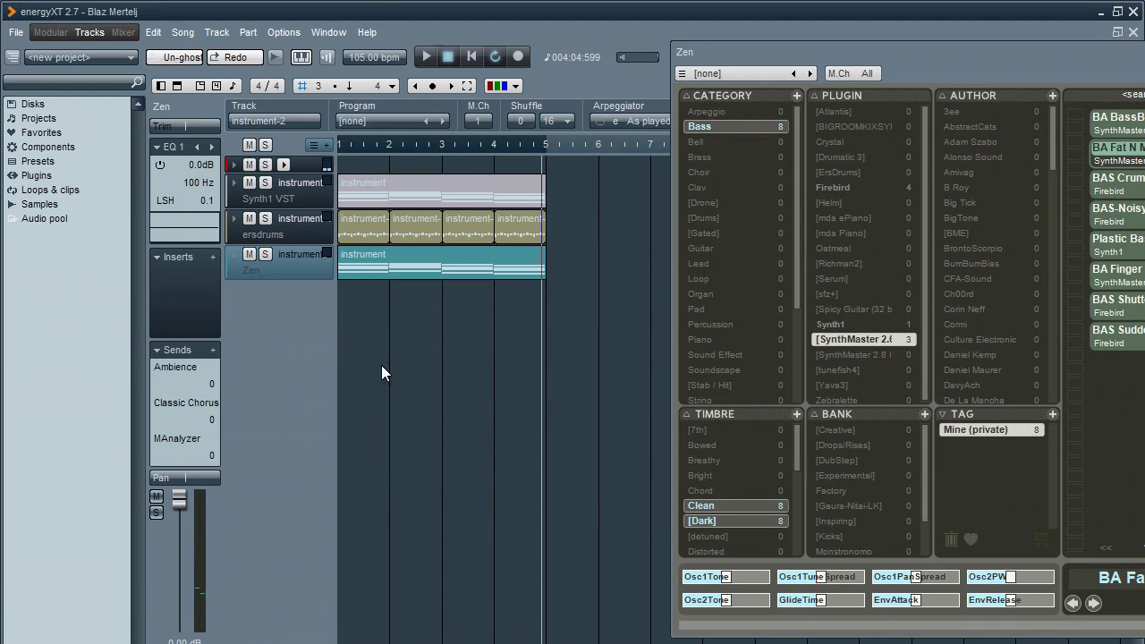
# - Open the copied Zen part and delete the upper chord notes, keeping only the lowest note in each bar
pyautogui.doubleClick(369, 263)
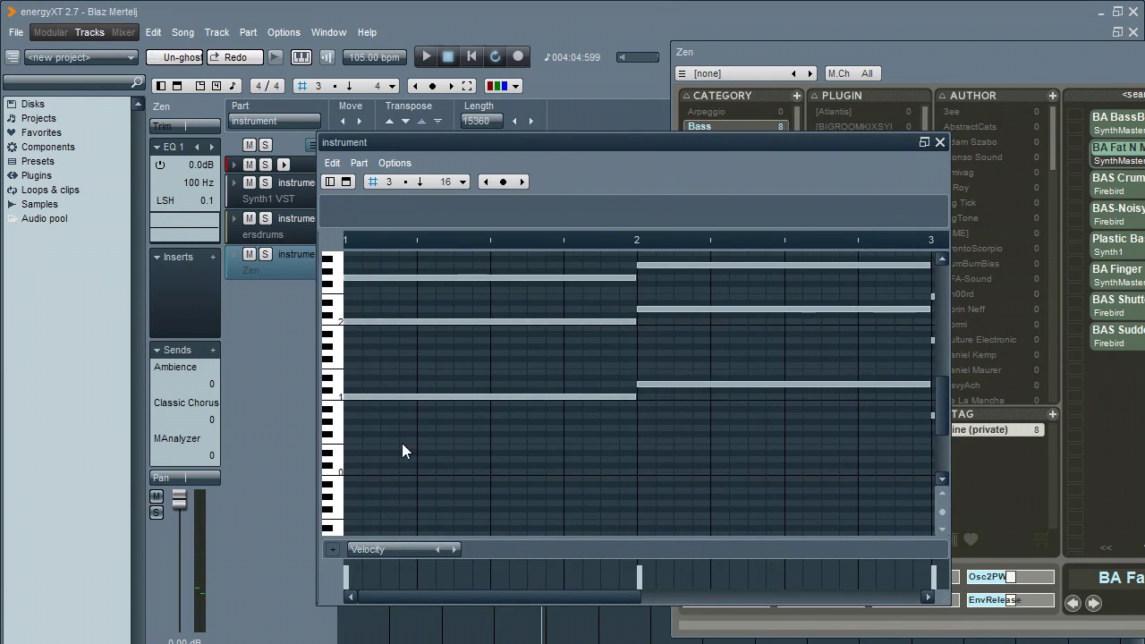
pyautogui.scroll(4, 331, 430)
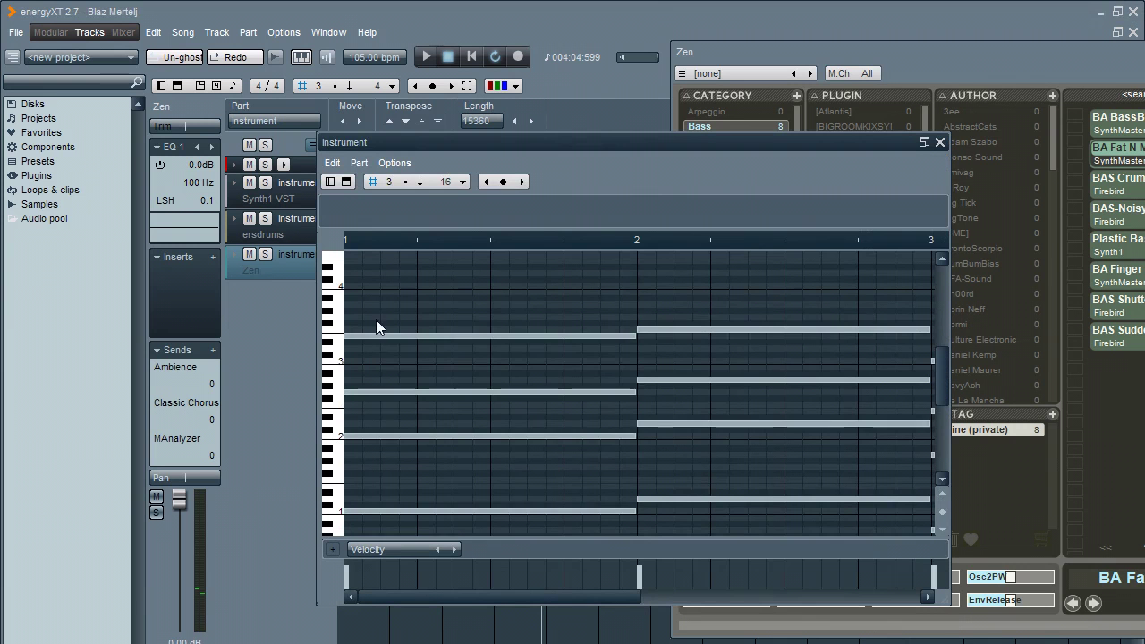
pyautogui.moveTo(380, 306); pyautogui.dragTo(833, 473)
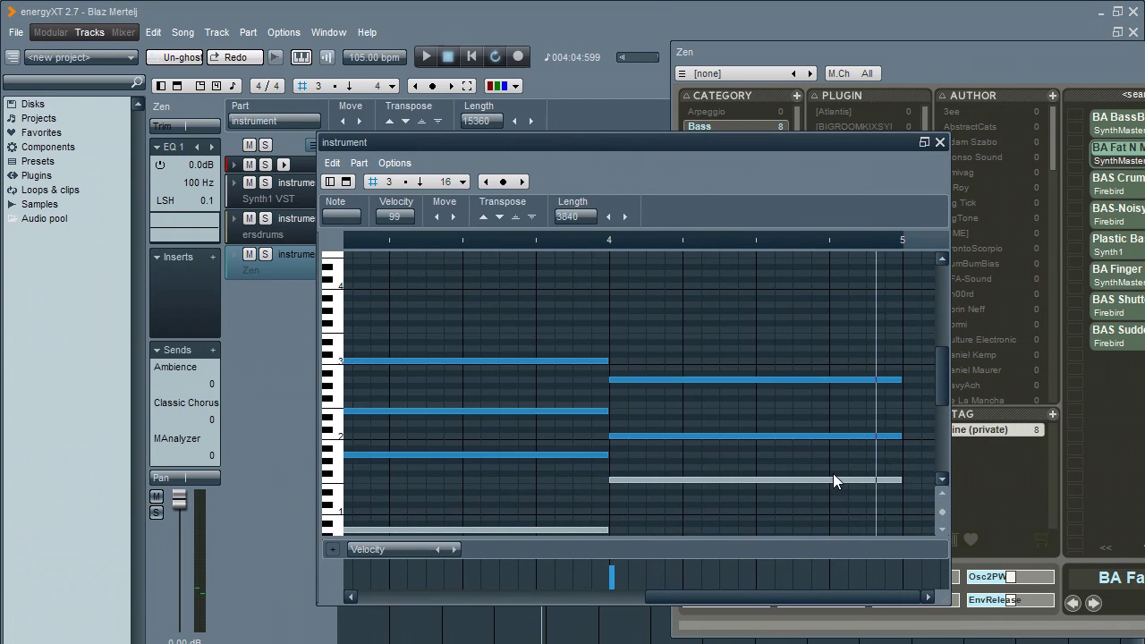
pyautogui.press('Delete')
pyautogui.click(834, 481)
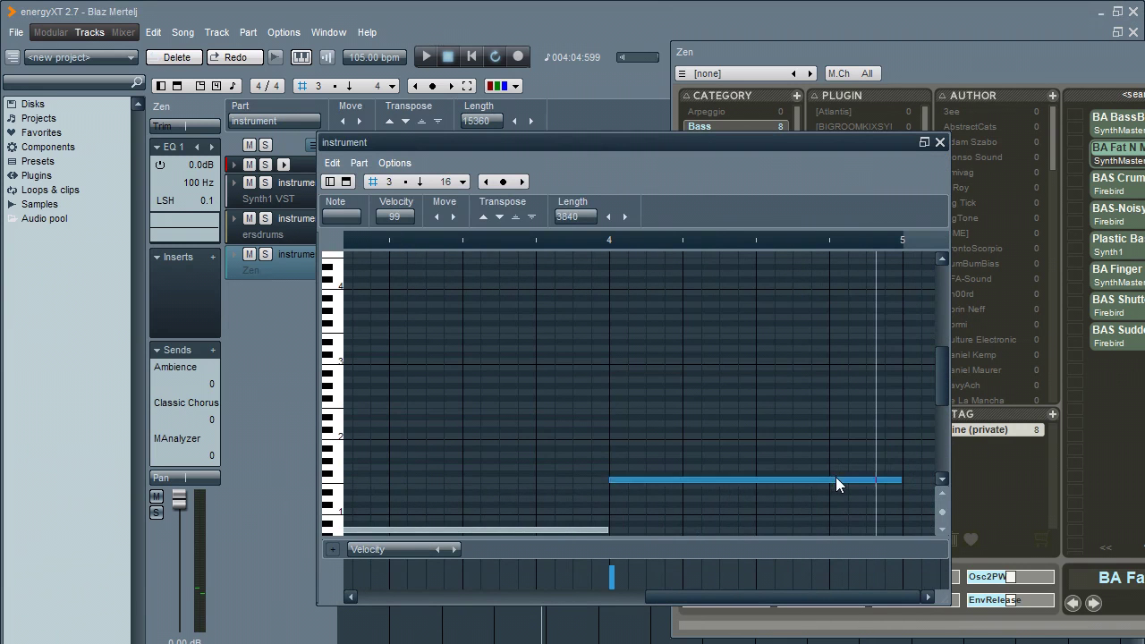
pyautogui.press('Delete')
# - Select all four bass notes in the Zen part and shorten them together to a length of 240
pyautogui.scroll(3, 465, 393)
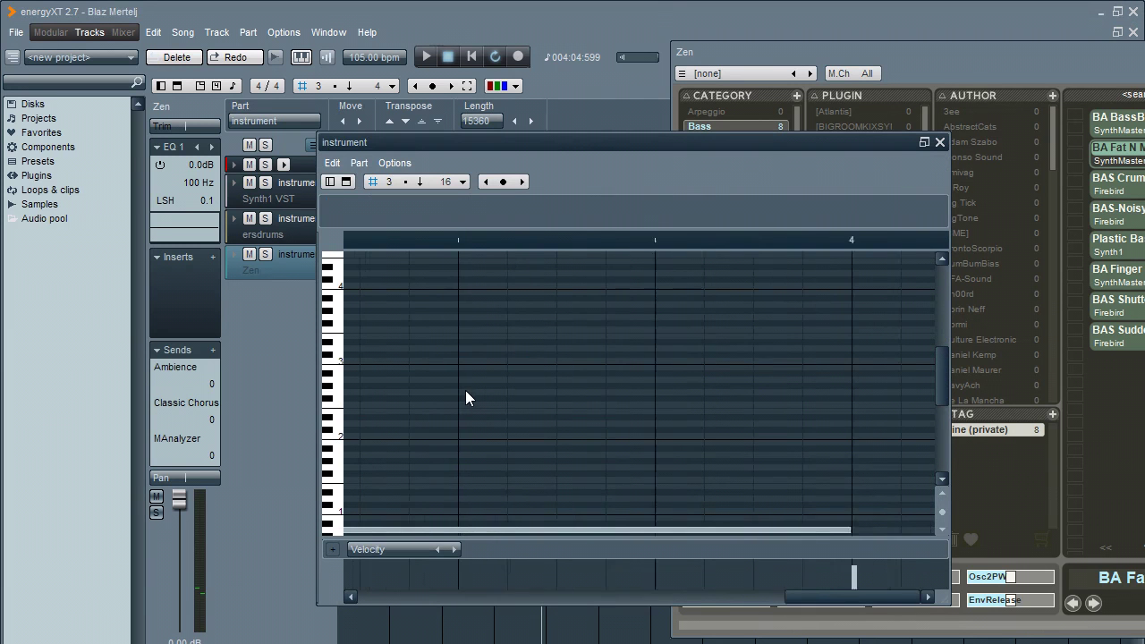
pyautogui.scroll(-4, 465, 390)
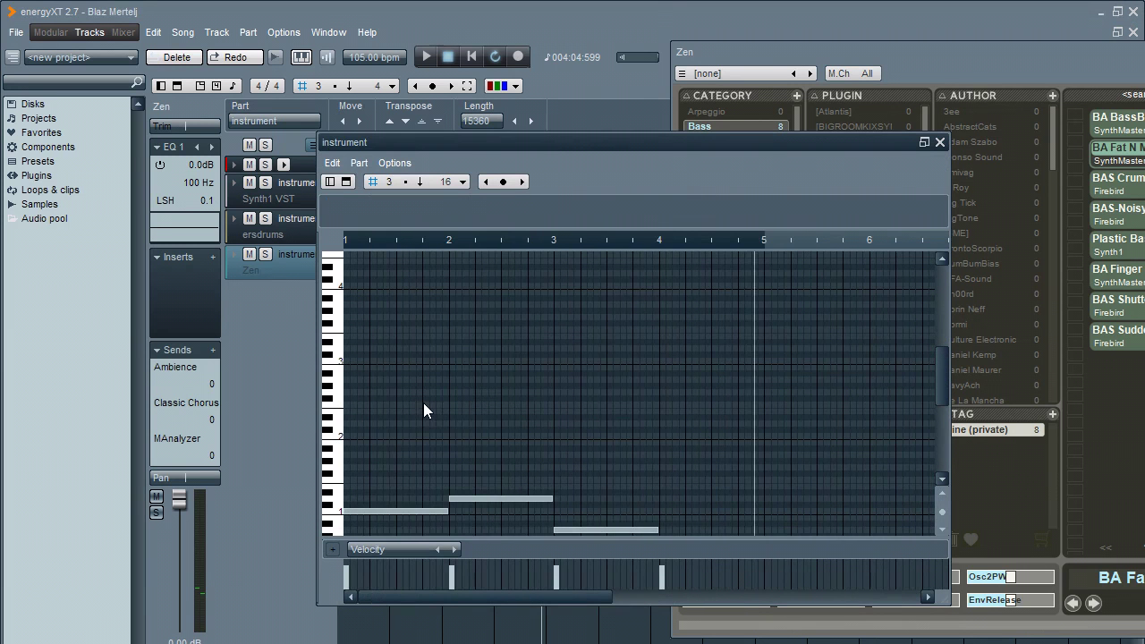
pyautogui.scroll(-3, 332, 438)
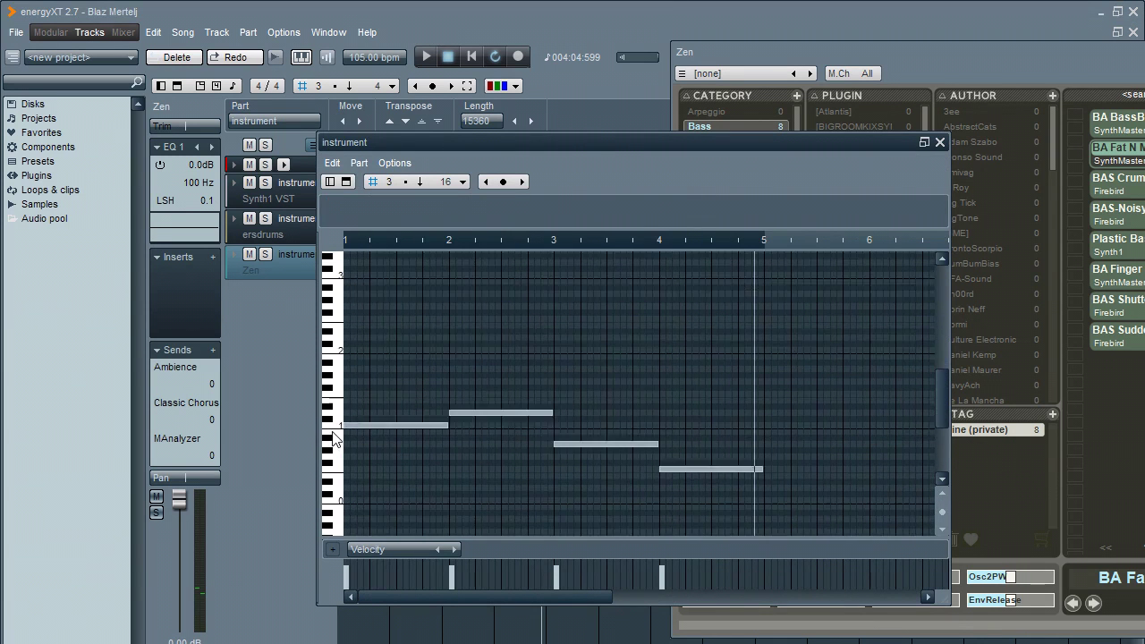
pyautogui.scroll(-1, 333, 438)
pyautogui.moveTo(404, 351); pyautogui.dragTo(751, 455)
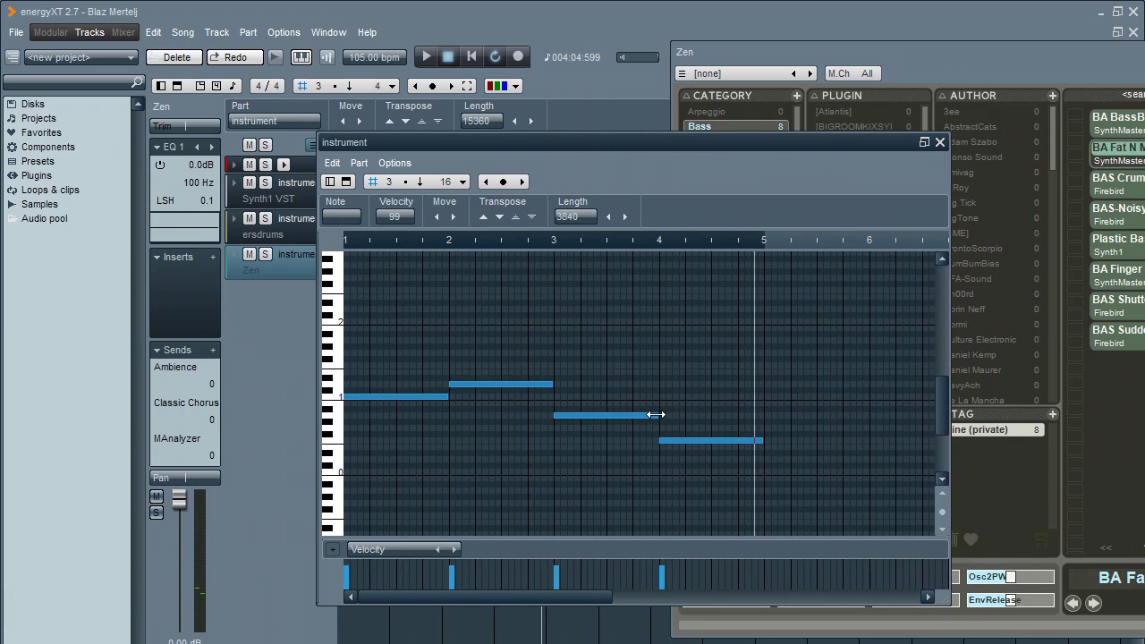
pyautogui.moveTo(656, 414); pyautogui.dragTo(564, 427)
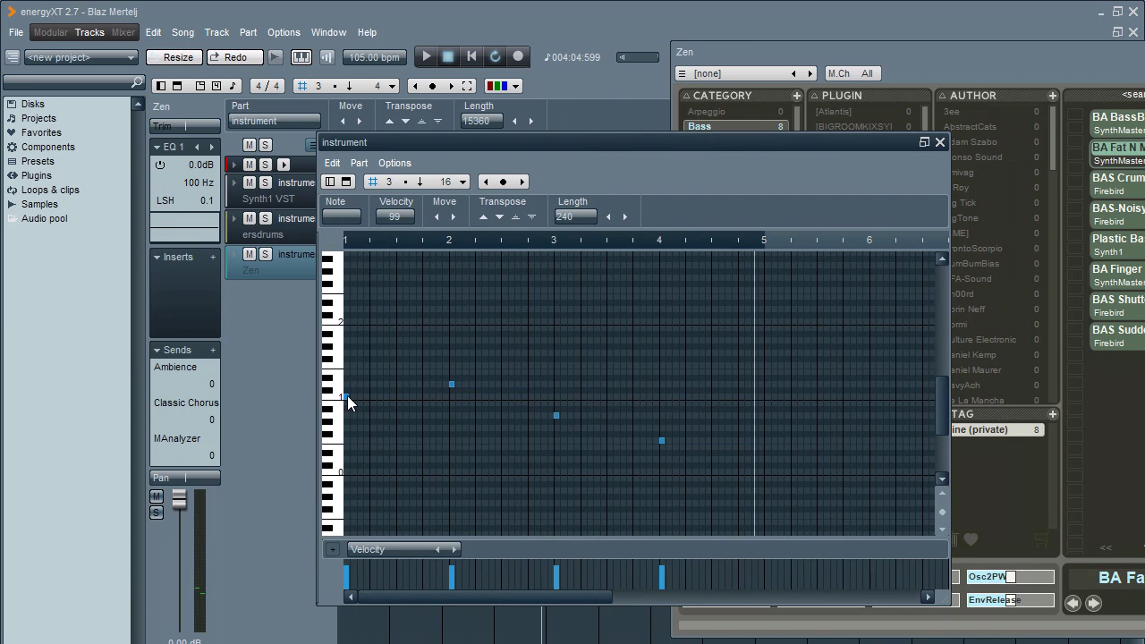
# - Copy the notes one octave higher an eighth note later, and repeat this two-note pattern on every beat of all four bars
pyautogui.moveTo(347, 395); pyautogui.dragTo(360, 323)
pyautogui.click(456, 416)
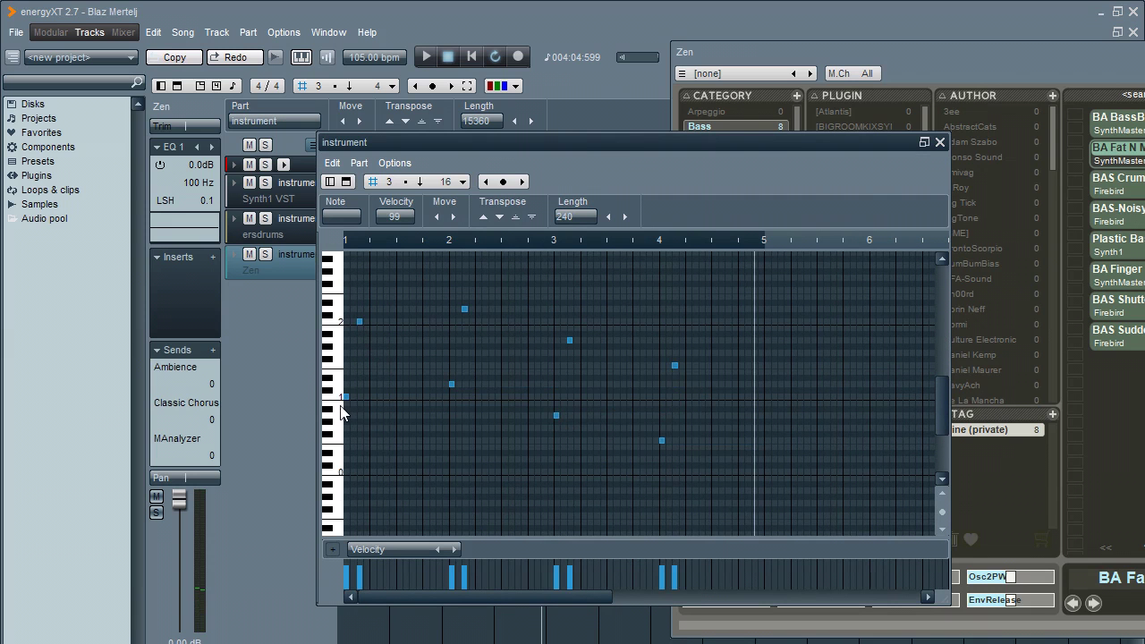
pyautogui.moveTo(344, 396); pyautogui.dragTo(372, 399)
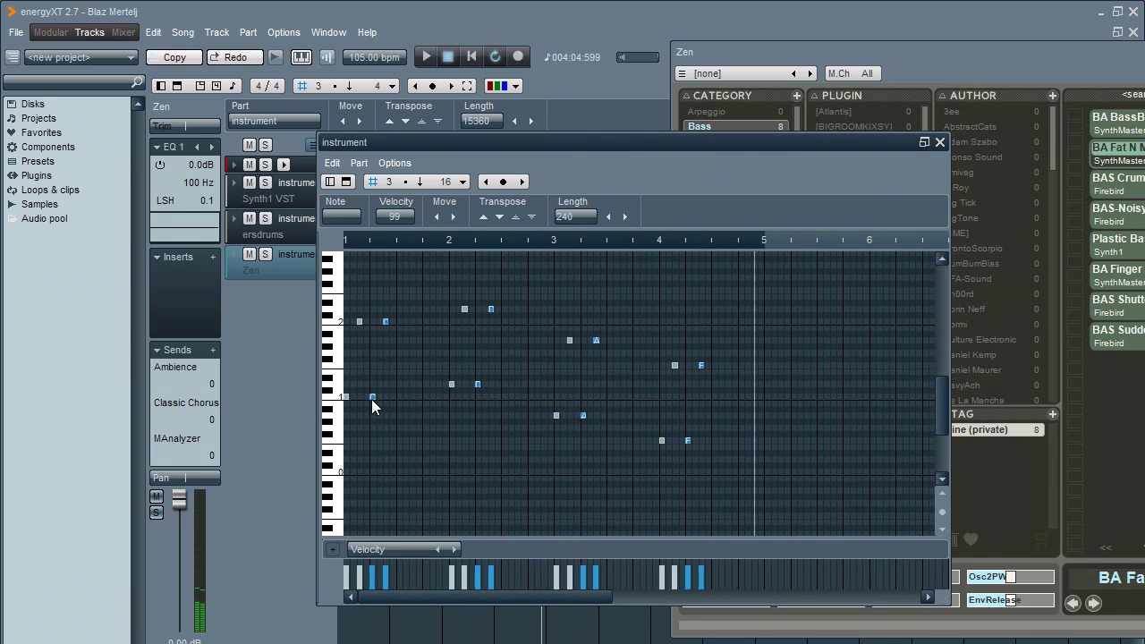
pyautogui.moveTo(410, 308); pyautogui.dragTo(402, 397)
pyautogui.click(348, 423)
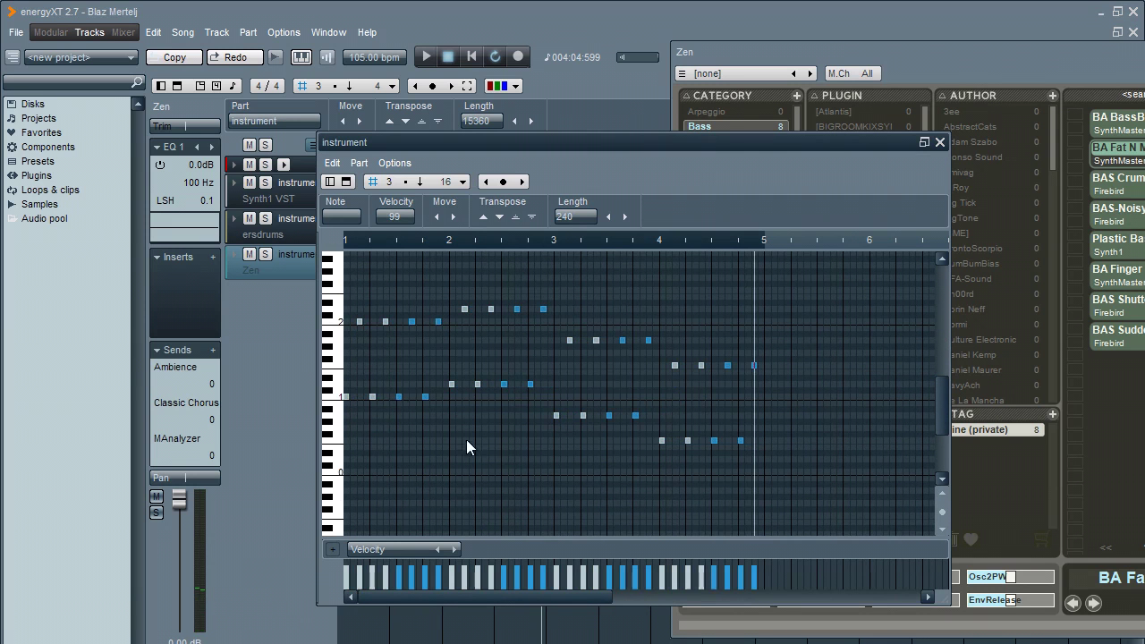
# - Play the bass line from the start, set the length of all its notes to 480, and close the part editor
pyautogui.press('Home')
pyautogui.press('space')
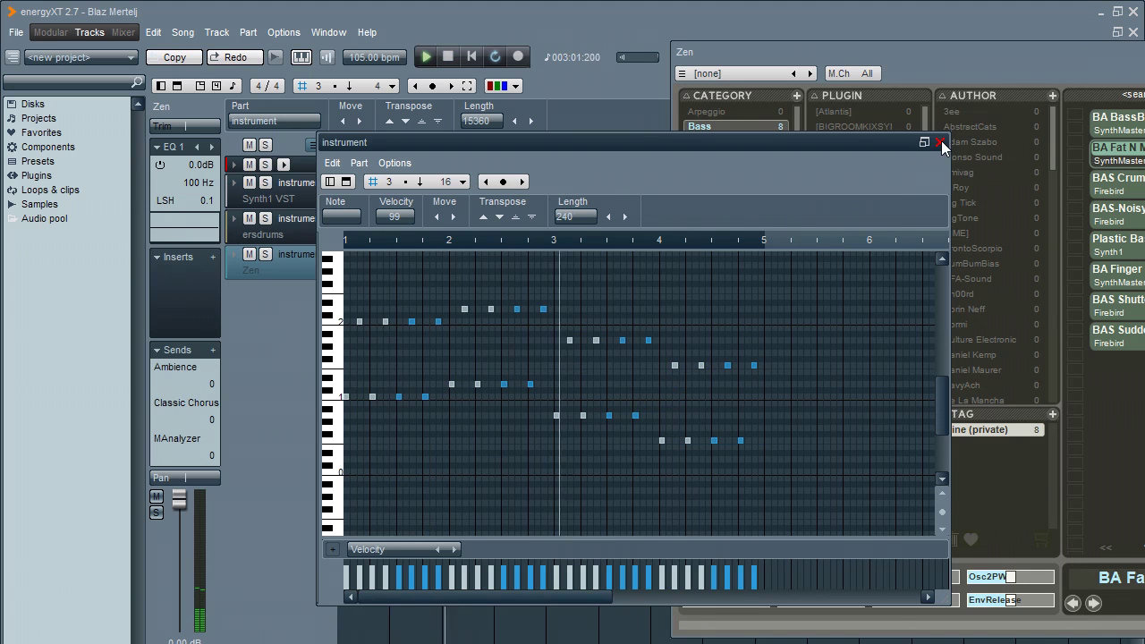
pyautogui.hotkey('ctrl', 'a')
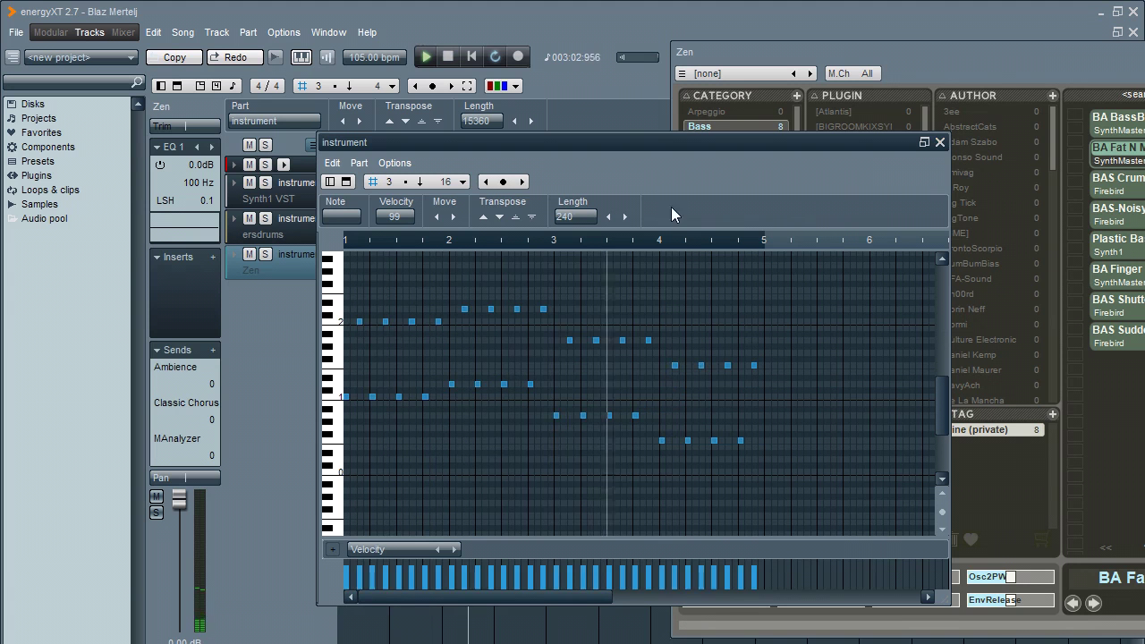
pyautogui.click(625, 217)
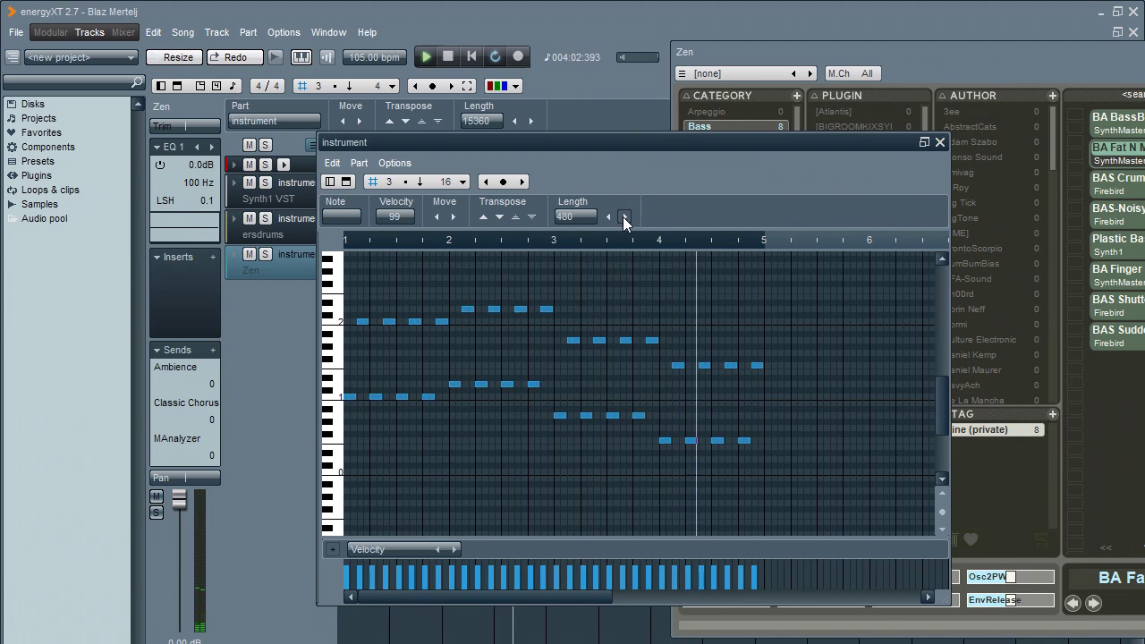
pyautogui.click(940, 142)
# - Open the SynthMaster Player editor for BA Fat N Mellow from Zen, turn its volume fully up, and close the editor
pyautogui.click(294, 275)
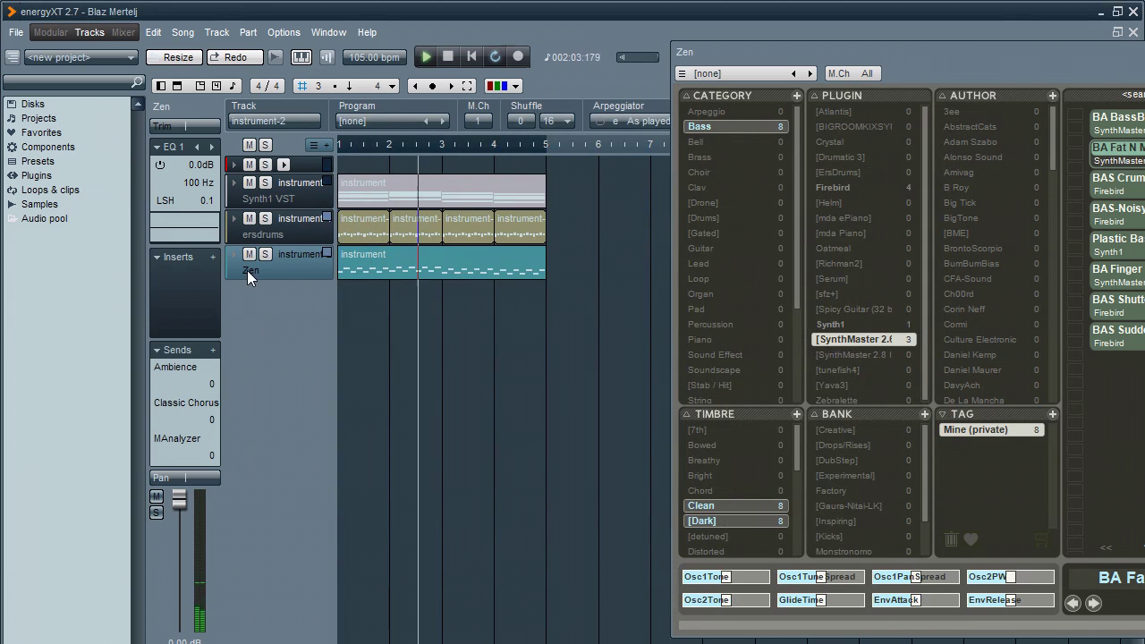
pyautogui.moveTo(992, 44); pyautogui.dragTo(858, 36)
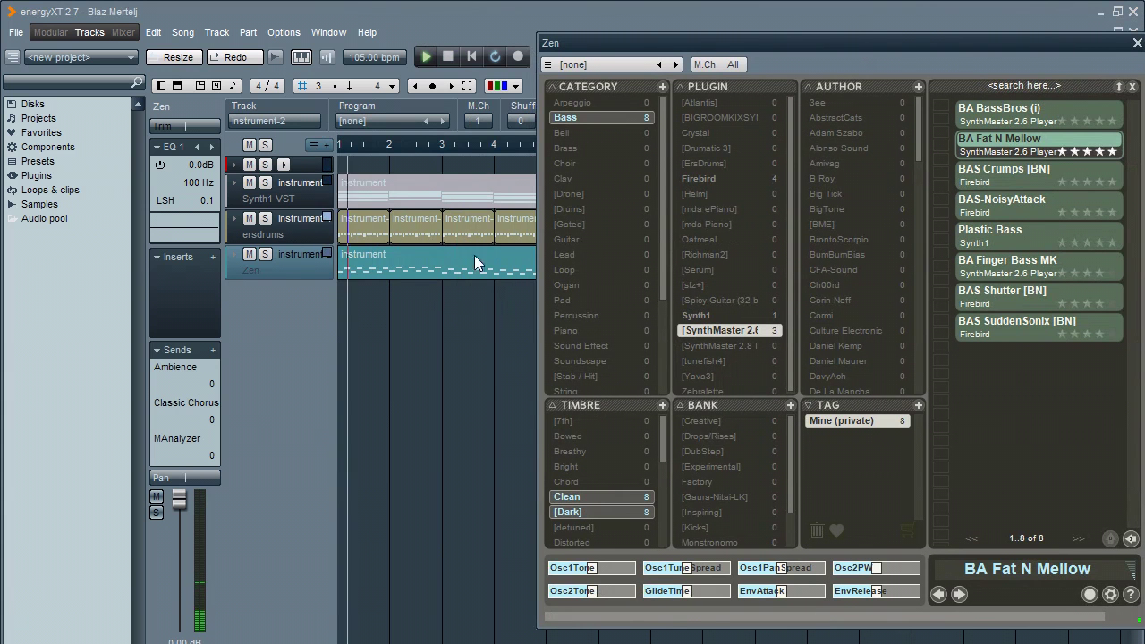
pyautogui.doubleClick(1007, 138)
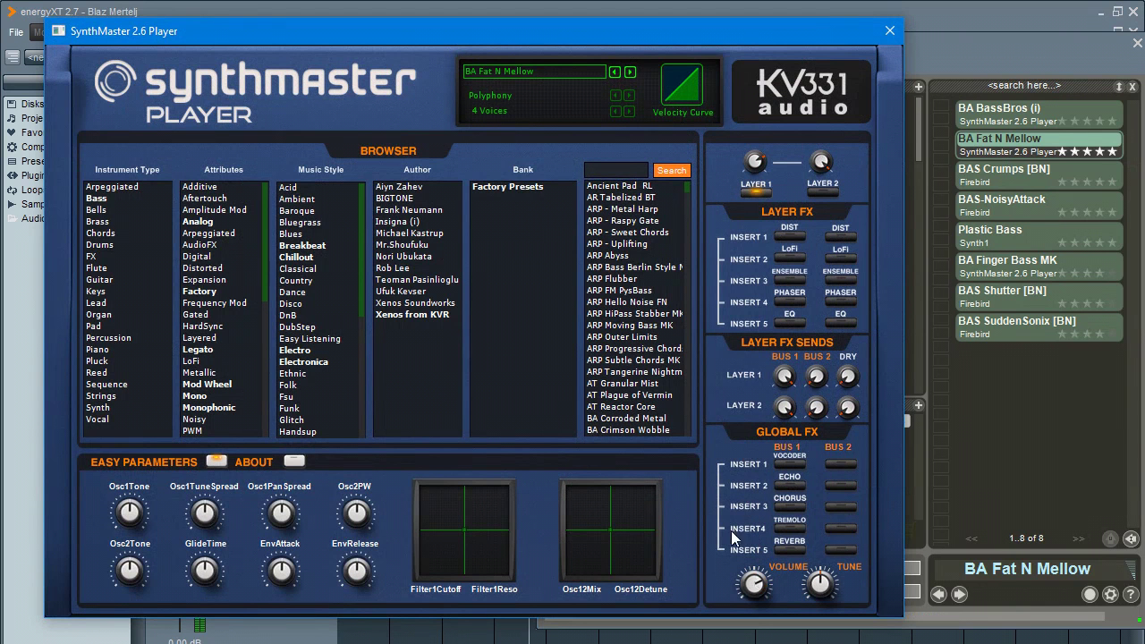
pyautogui.click(890, 30)
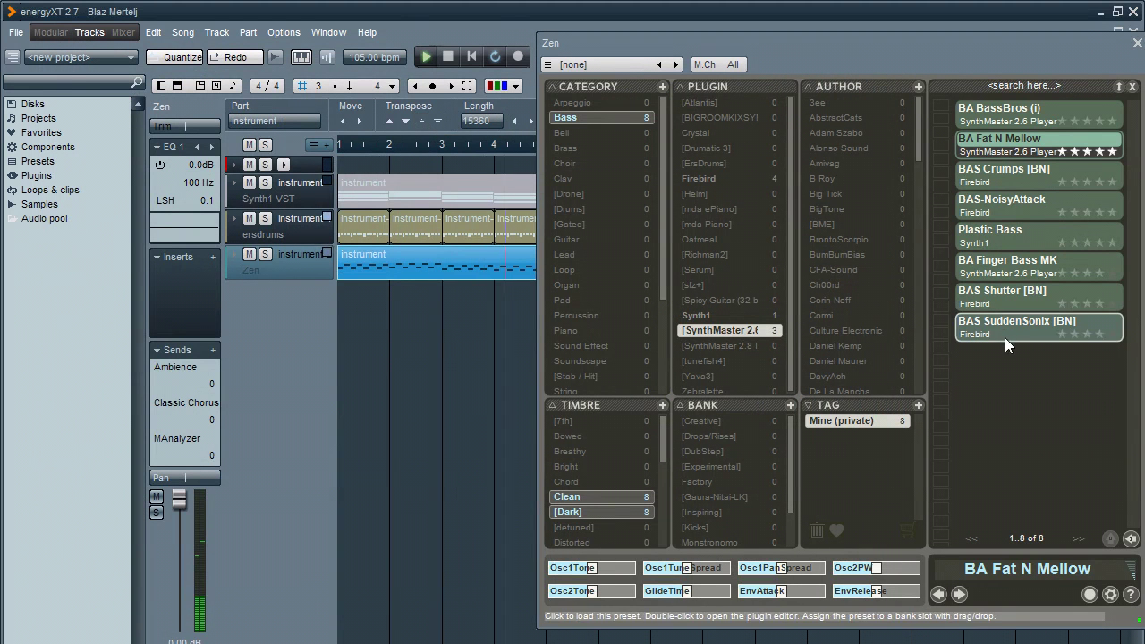
pyautogui.doubleClick(1013, 148)
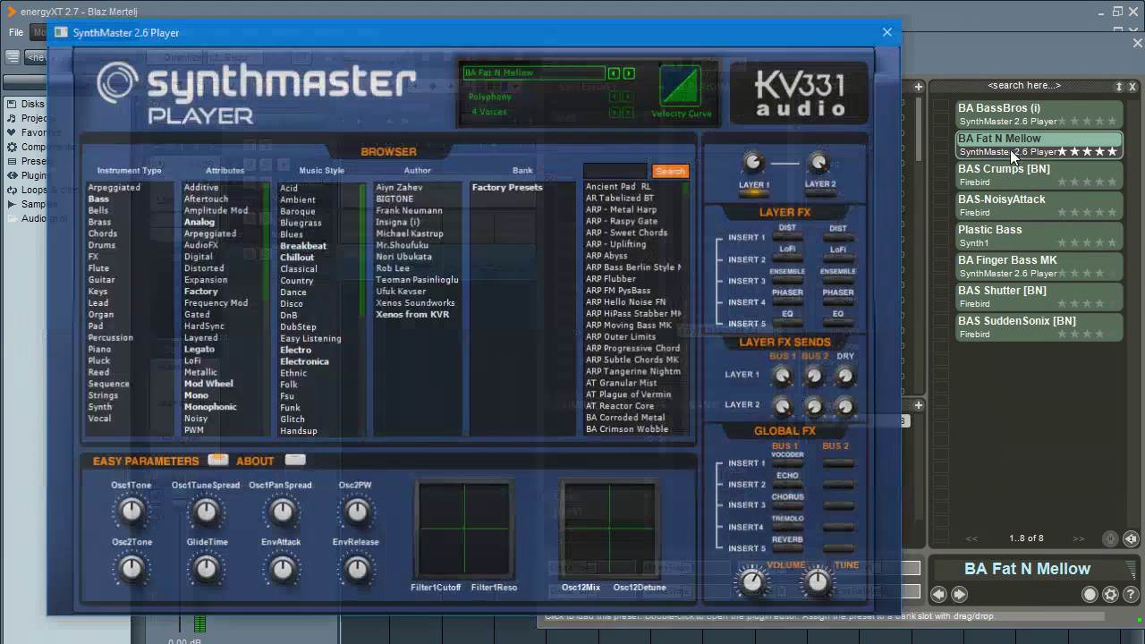
pyautogui.moveTo(753, 581); pyautogui.dragTo(745, 492)
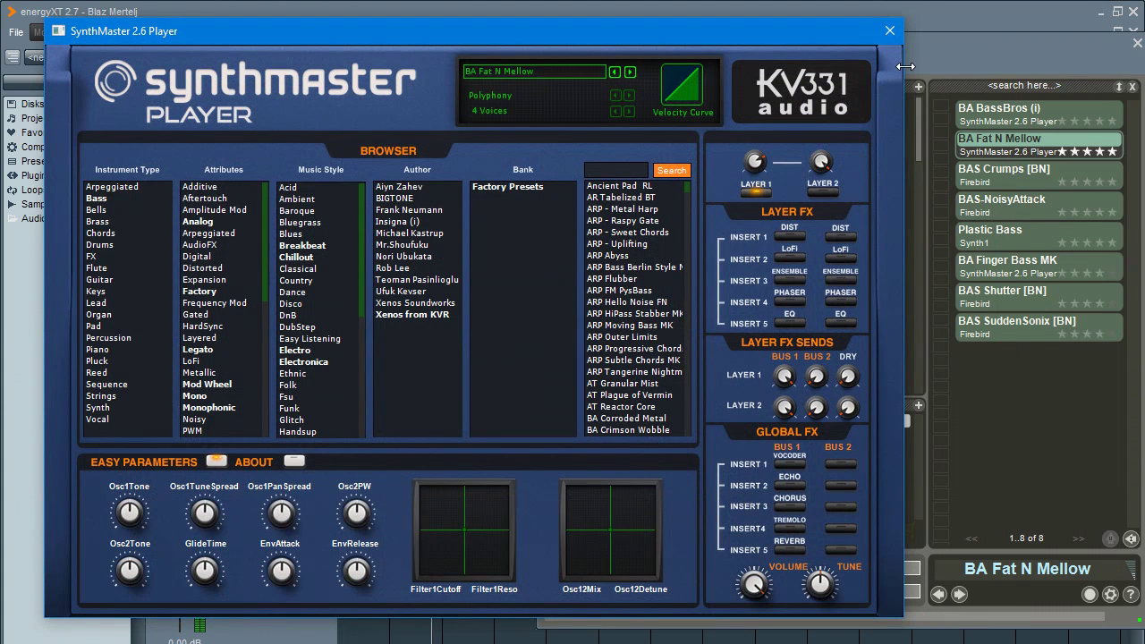
pyautogui.click(890, 35)
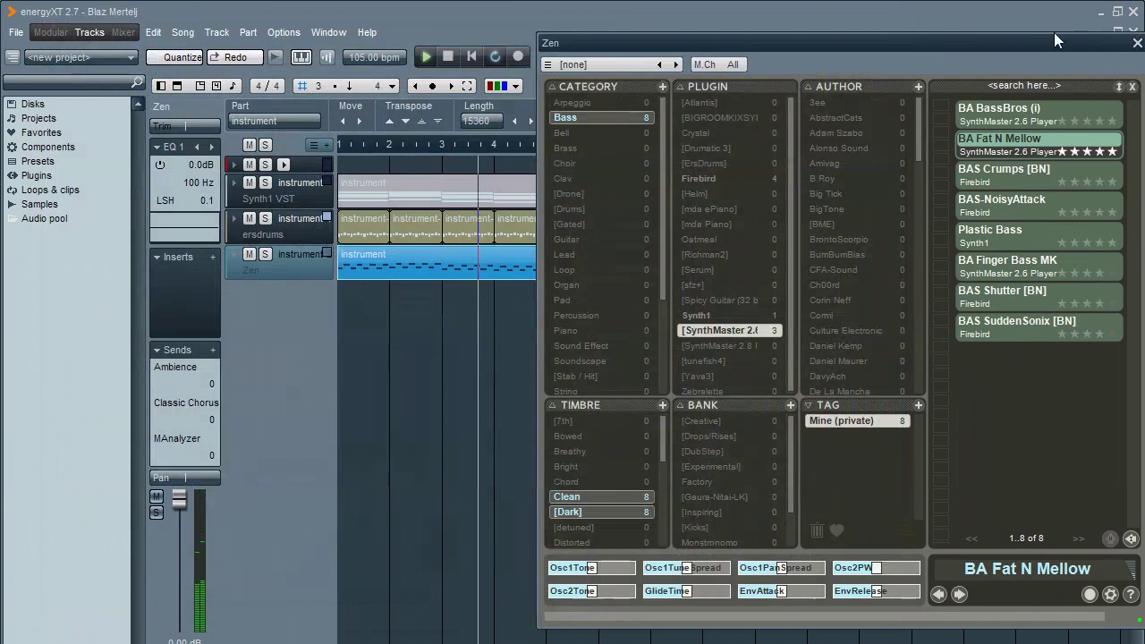
# - Raise the Zen track's trim to 4.2 dB and lower its volume fader by about 4 dB
pyautogui.click(345, 255)
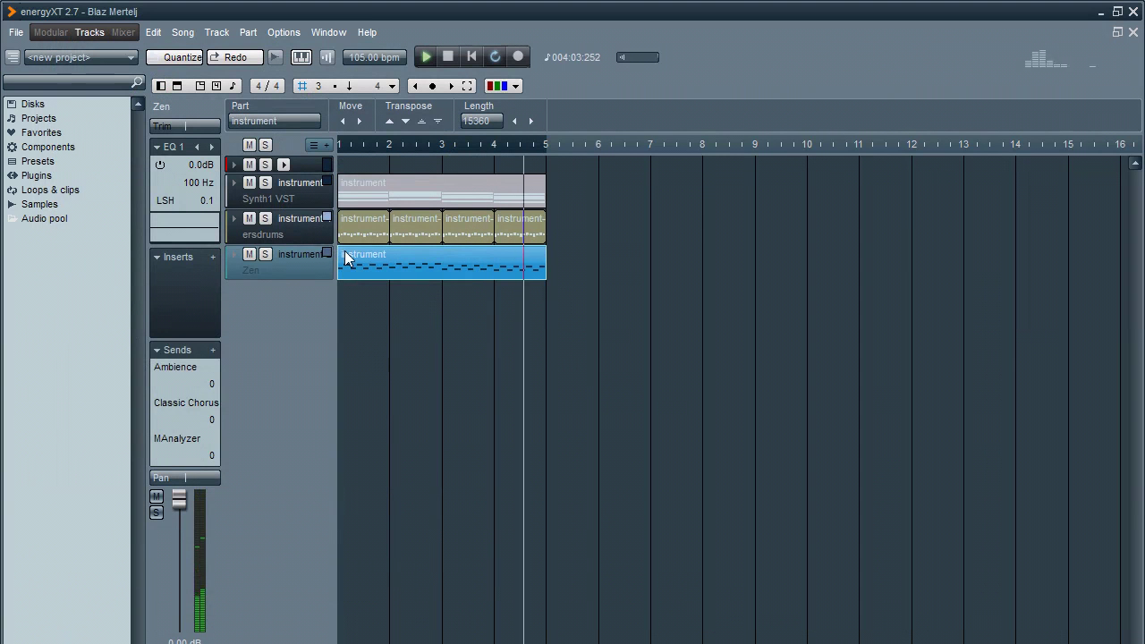
pyautogui.click(296, 271)
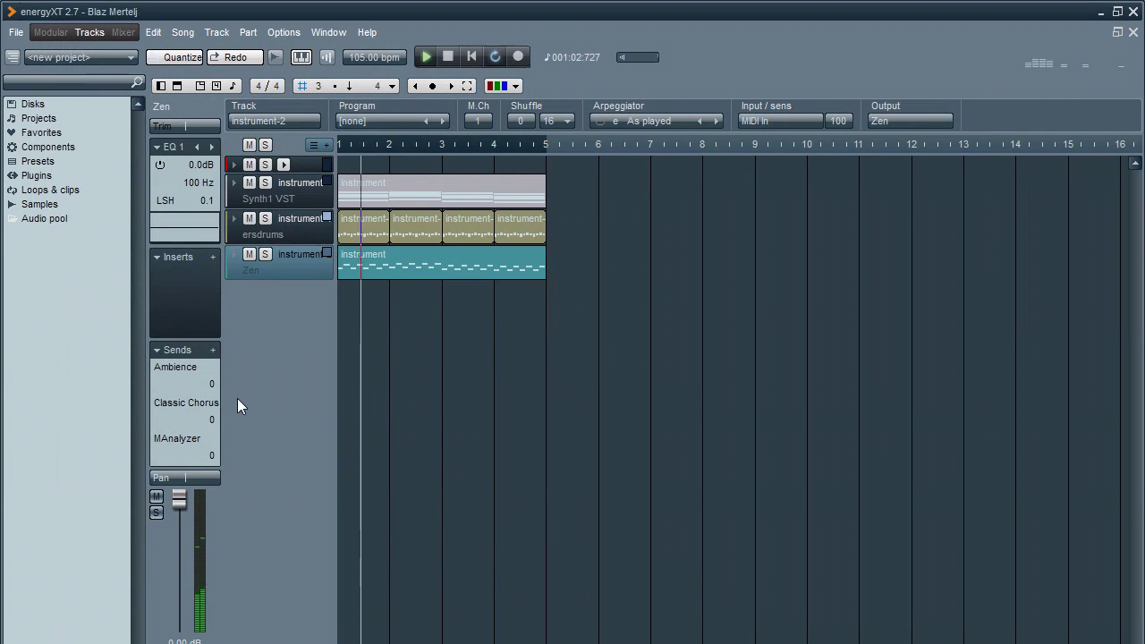
pyautogui.moveTo(188, 126); pyautogui.dragTo(308, 60)
pyautogui.moveTo(188, 497); pyautogui.dragTo(176, 523)
# - Lower the ersdrums fader to about 7.2 dB and the Synth1 fader to about 13.5 dB below zero, and stop playback
pyautogui.click(317, 236)
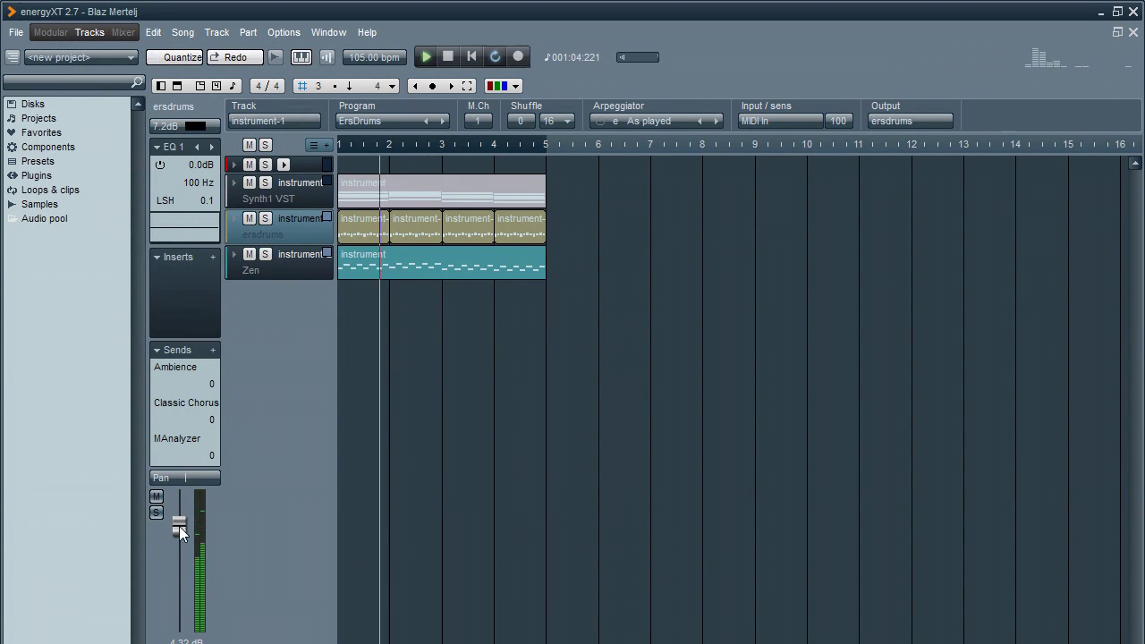
pyautogui.moveTo(179, 526); pyautogui.dragTo(182, 539)
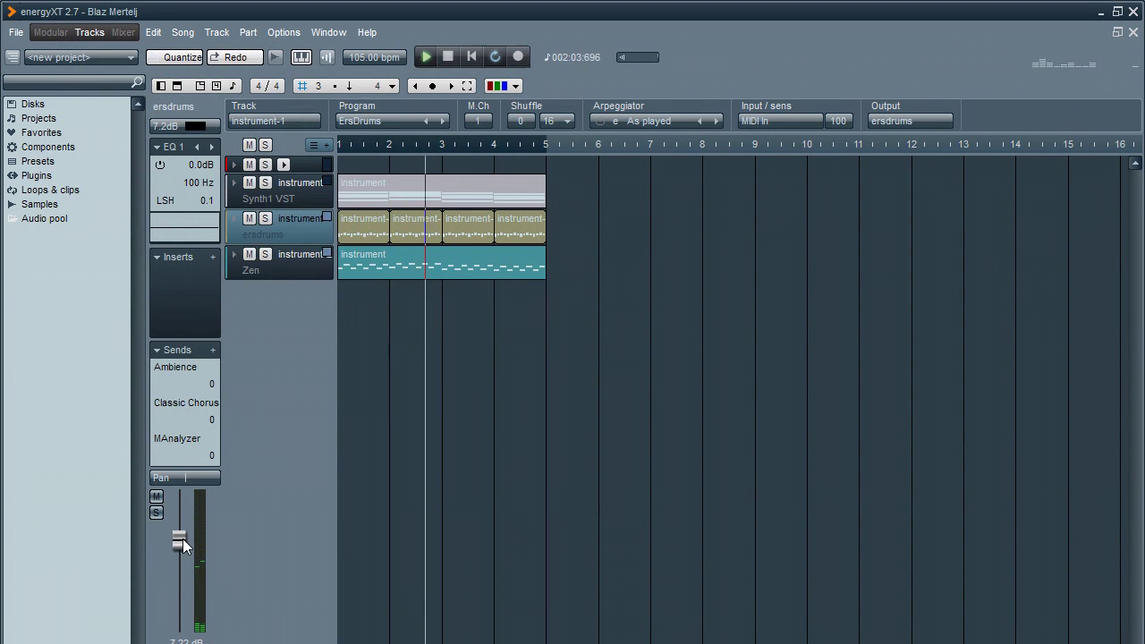
pyautogui.click(305, 199)
pyautogui.moveTo(179, 552)
pyautogui.mouseDown()
pyautogui.moveTo(180, 570)
pyautogui.moveTo(183, 558)
pyautogui.mouseUp()
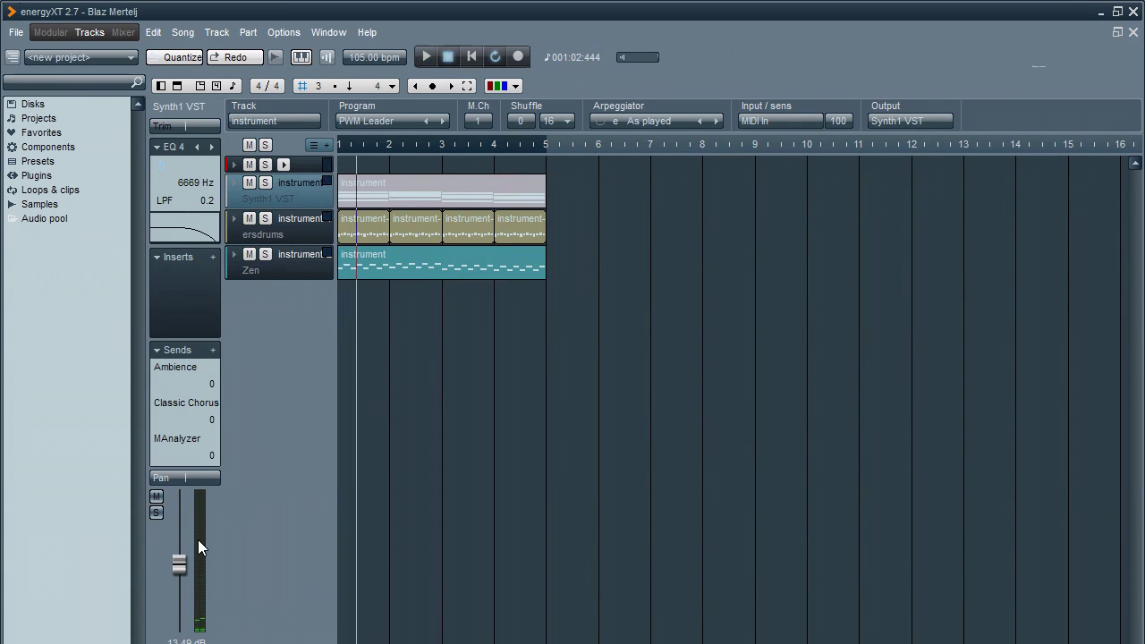
pyautogui.press('space')
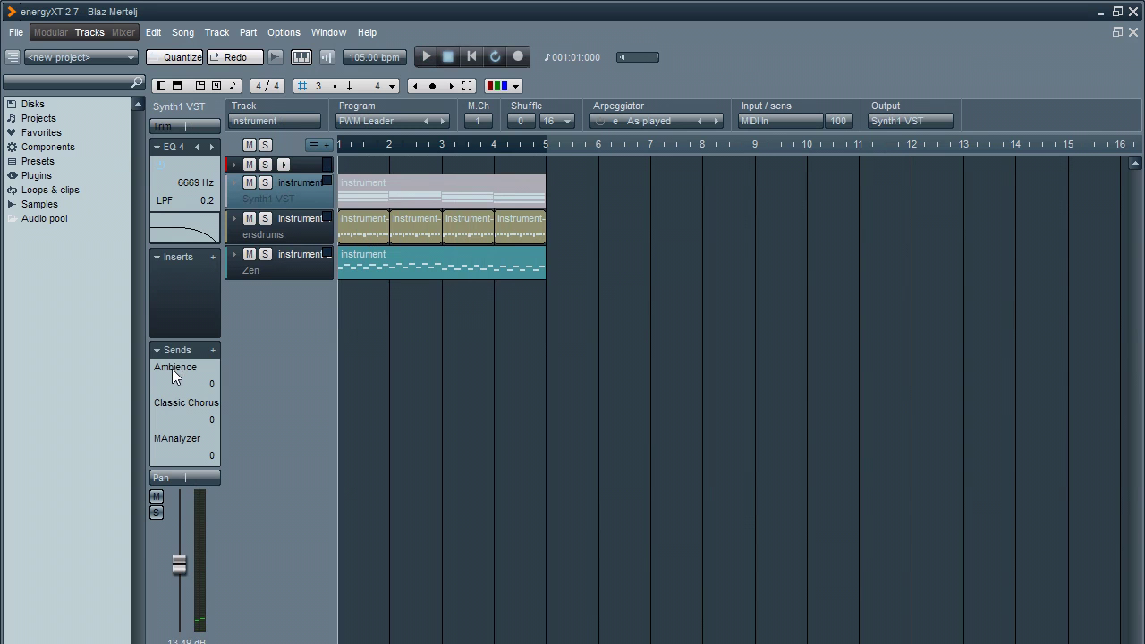
# - Examine the options for the send effects and the settings of the Ambience reverb
pyautogui.rightClick(167, 440)
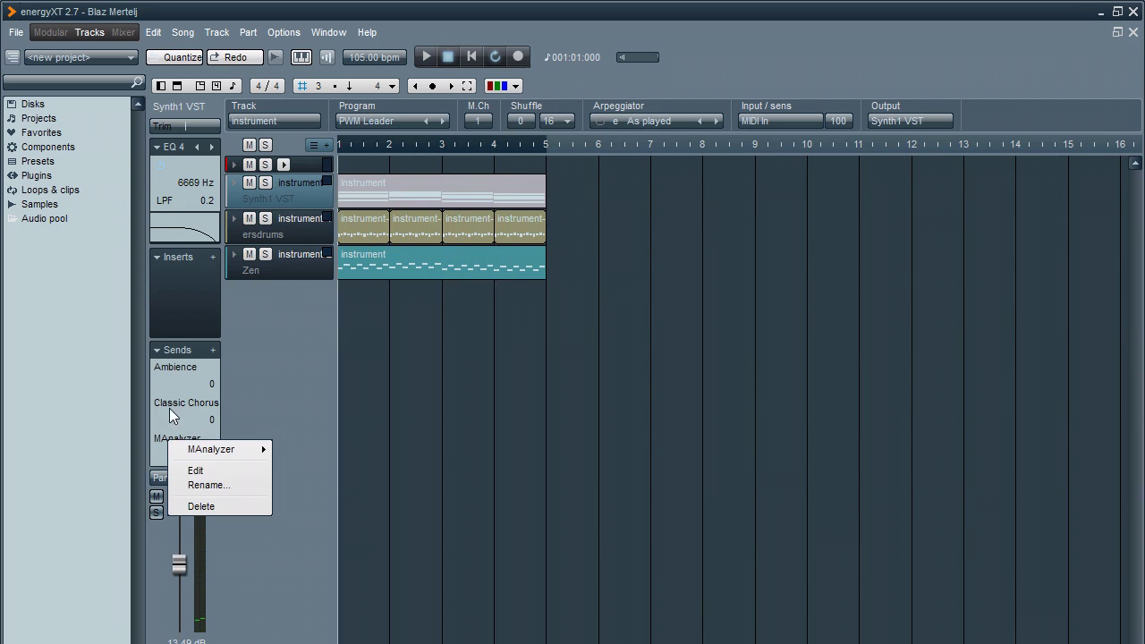
pyautogui.click(169, 404)
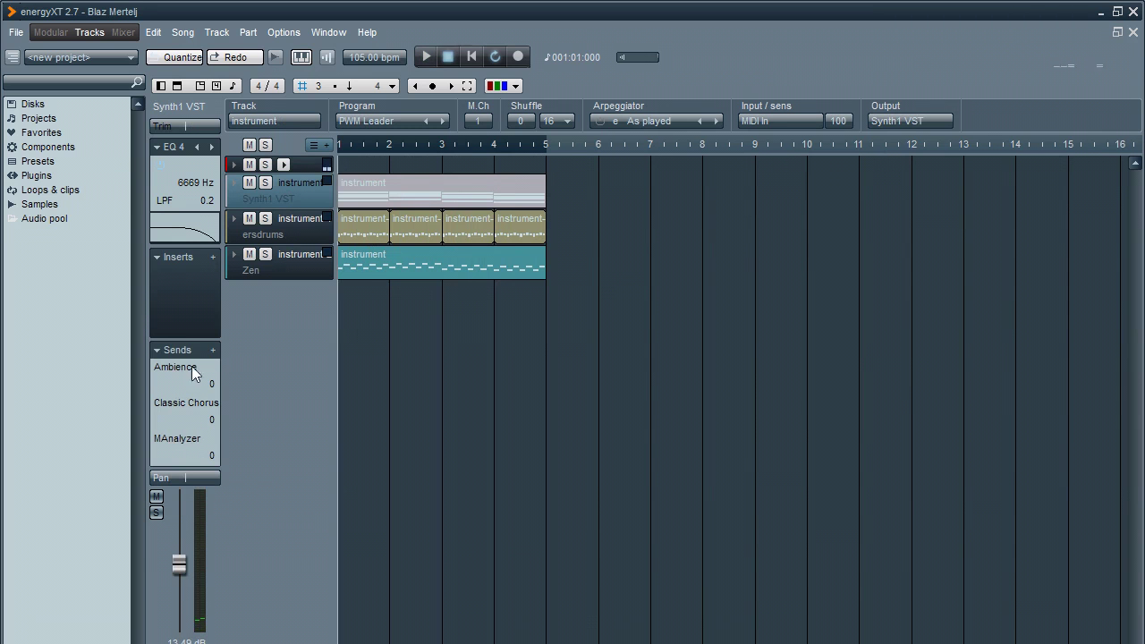
pyautogui.click(213, 350)
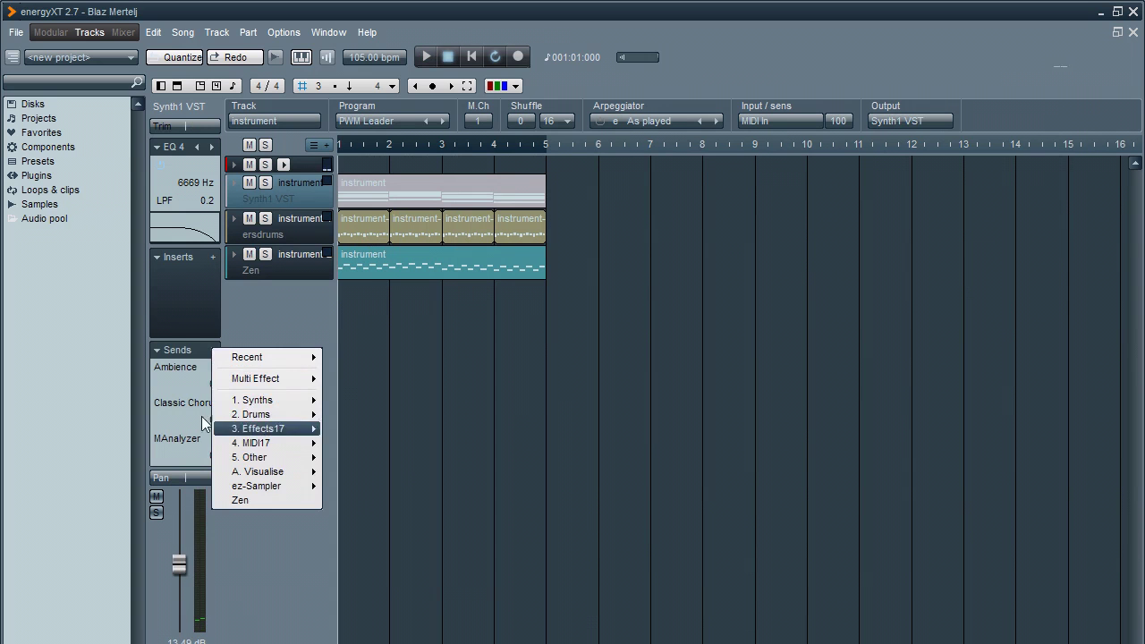
pyautogui.moveTo(224, 428)
pyautogui.click(178, 376)
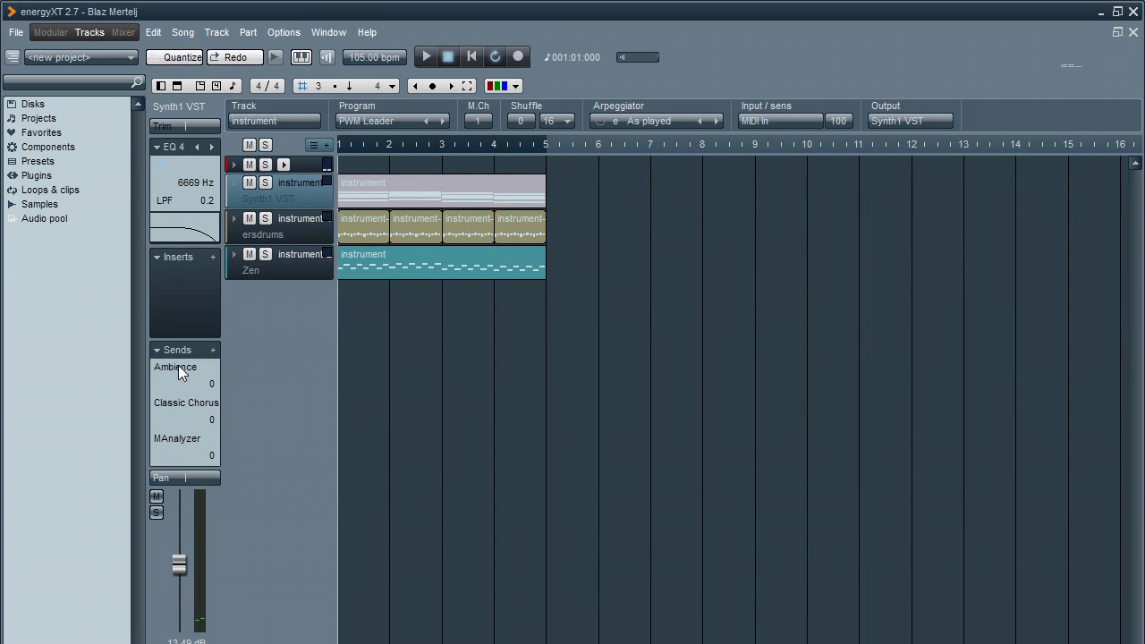
pyautogui.doubleClick(178, 373)
pyautogui.moveTo(325, 188); pyautogui.dragTo(706, 271)
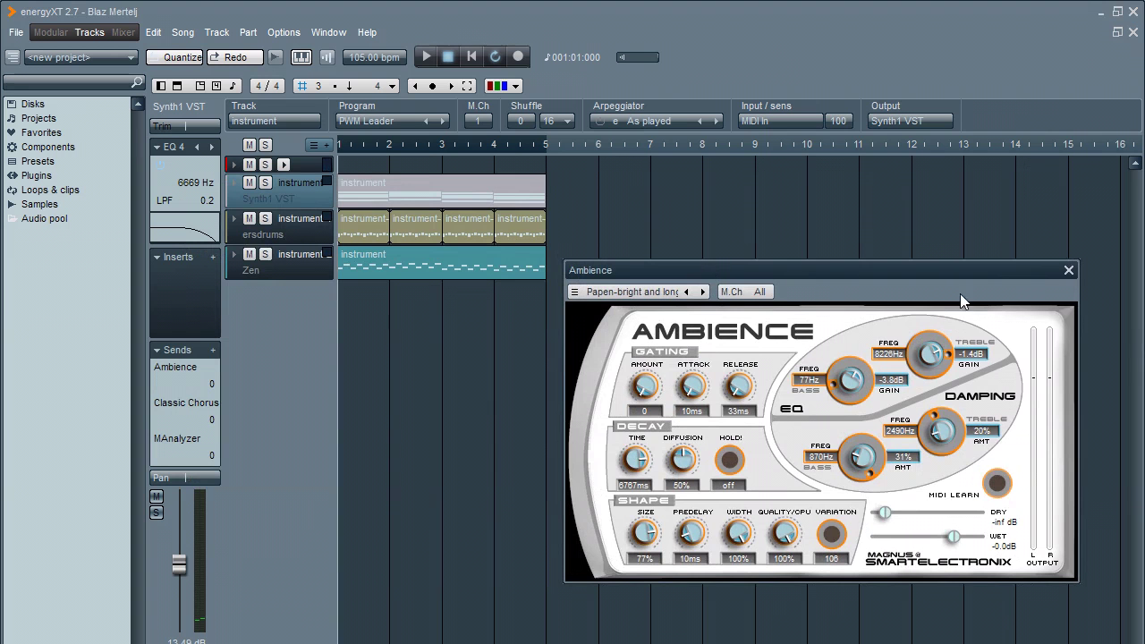
pyautogui.click(1070, 269)
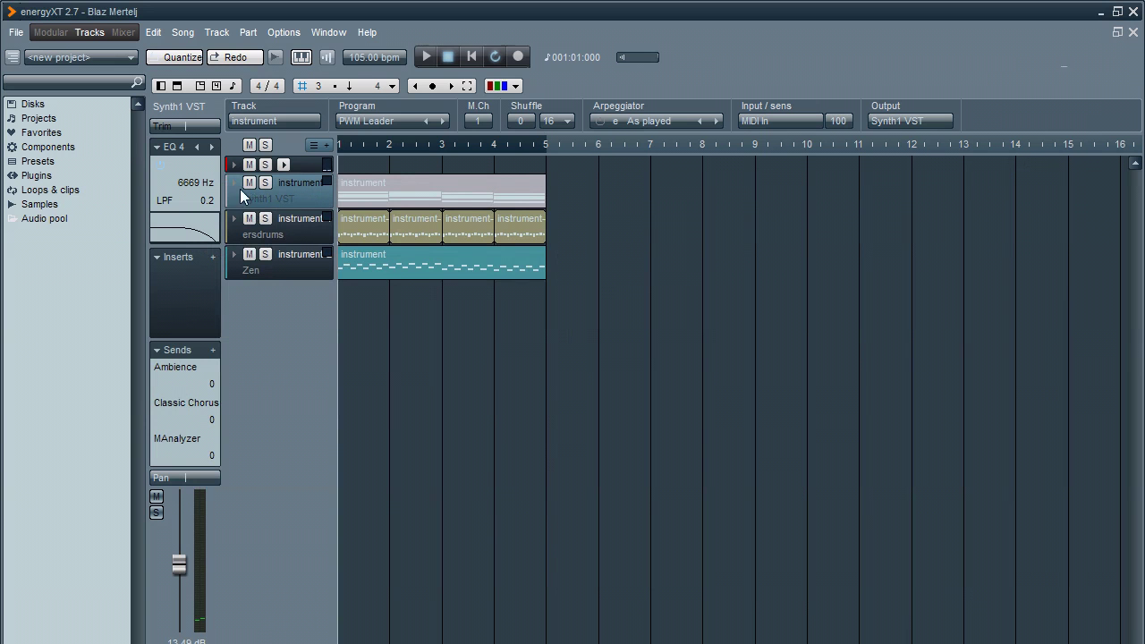
# - Solo the Synth1 track during playback, set its Ambience send to 36, and turn the solo off again
pyautogui.click(265, 182)
pyautogui.press('space')
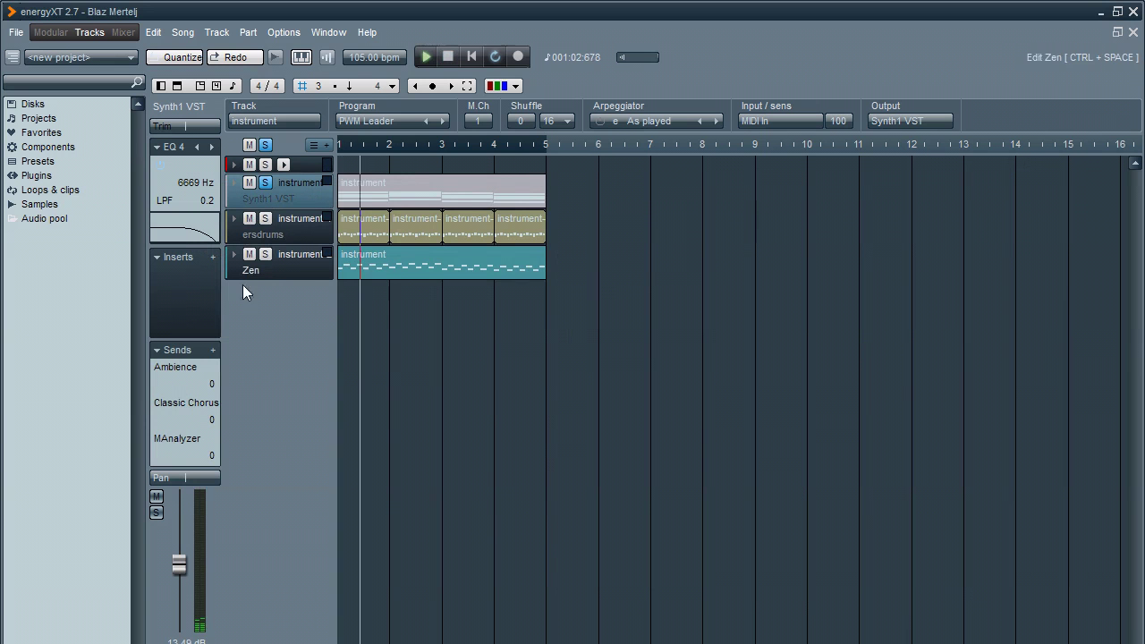
pyautogui.moveTo(214, 380); pyautogui.dragTo(221, 356)
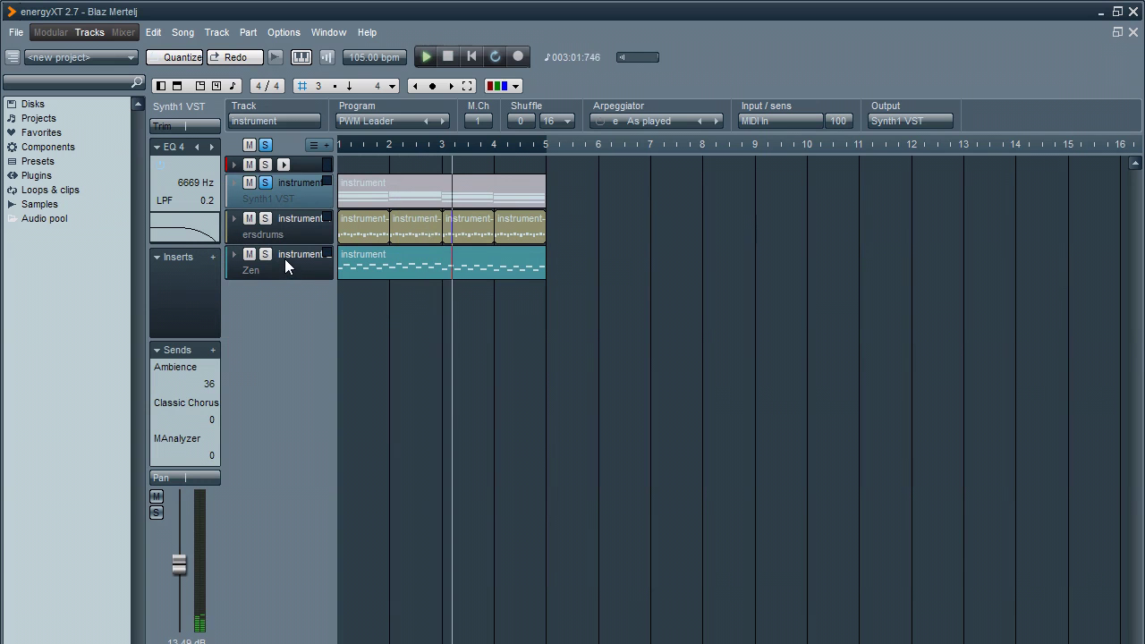
pyautogui.click(264, 183)
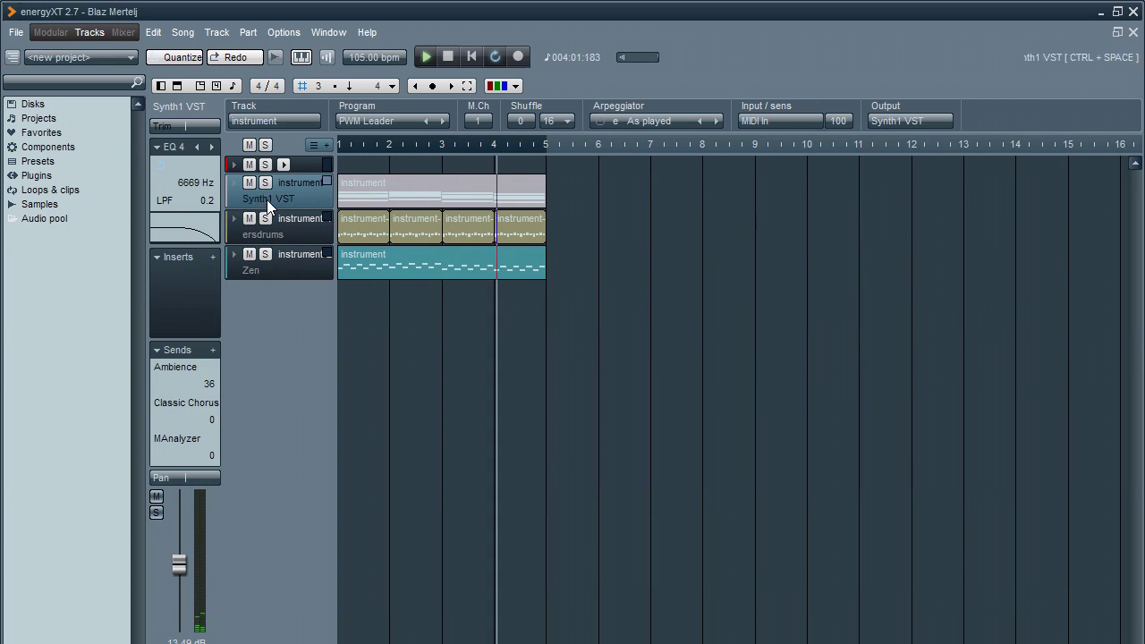
# - Solo the ersdrums track and set its Ambience send to 26
pyautogui.click(265, 218)
pyautogui.click(294, 231)
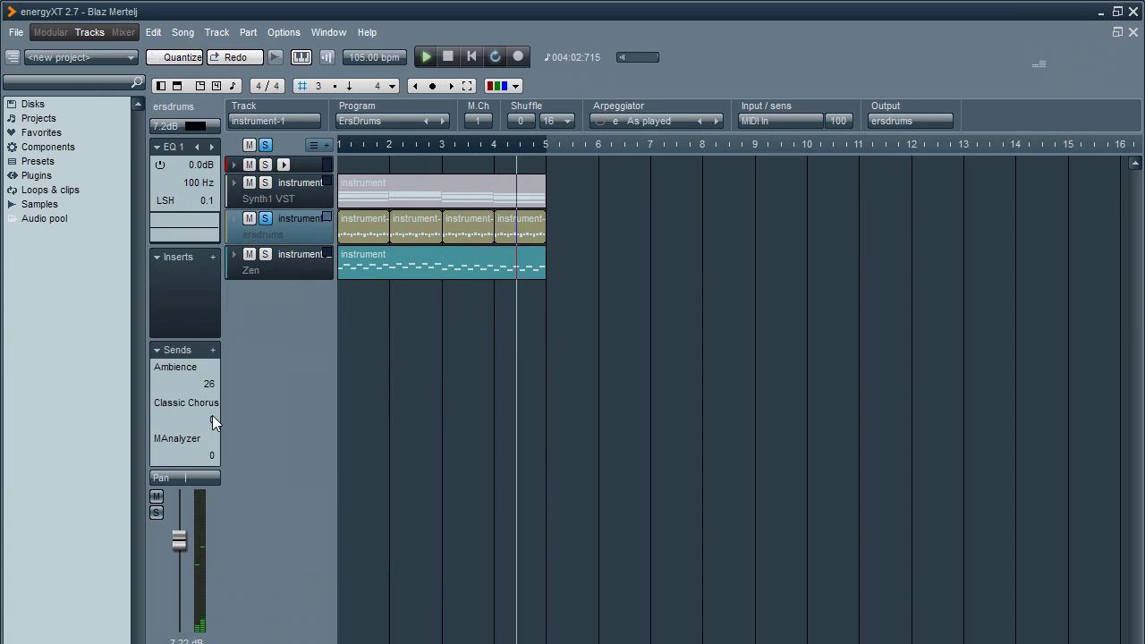
pyautogui.click(304, 266)
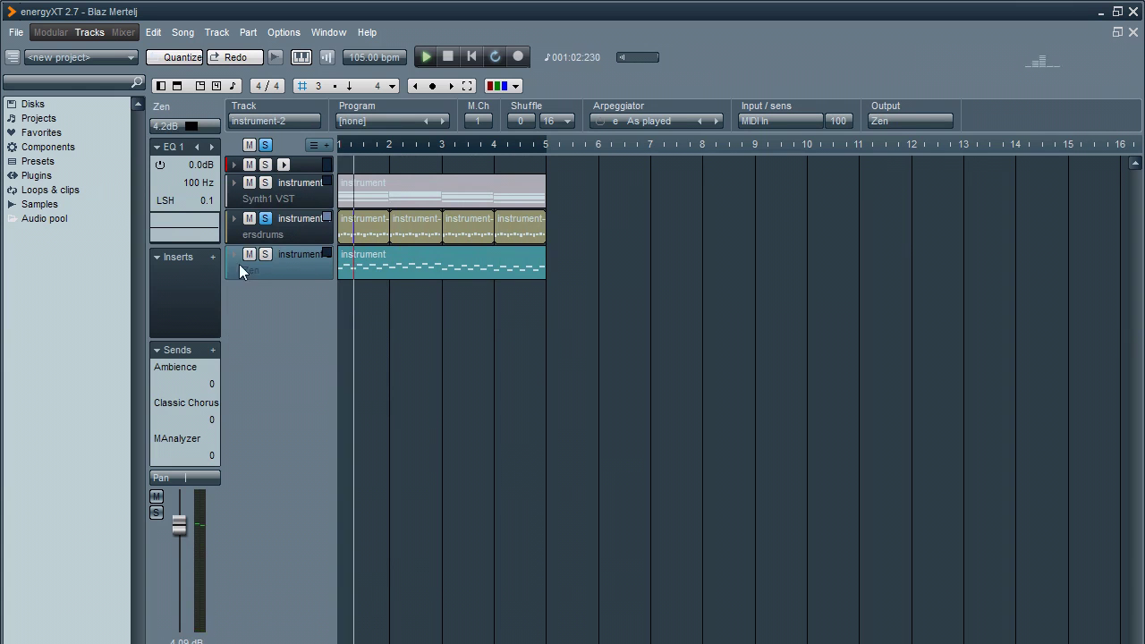
# - Solo the Zen track, set its Classic Chorus send to 31, and turn all solos off again
pyautogui.click(265, 254)
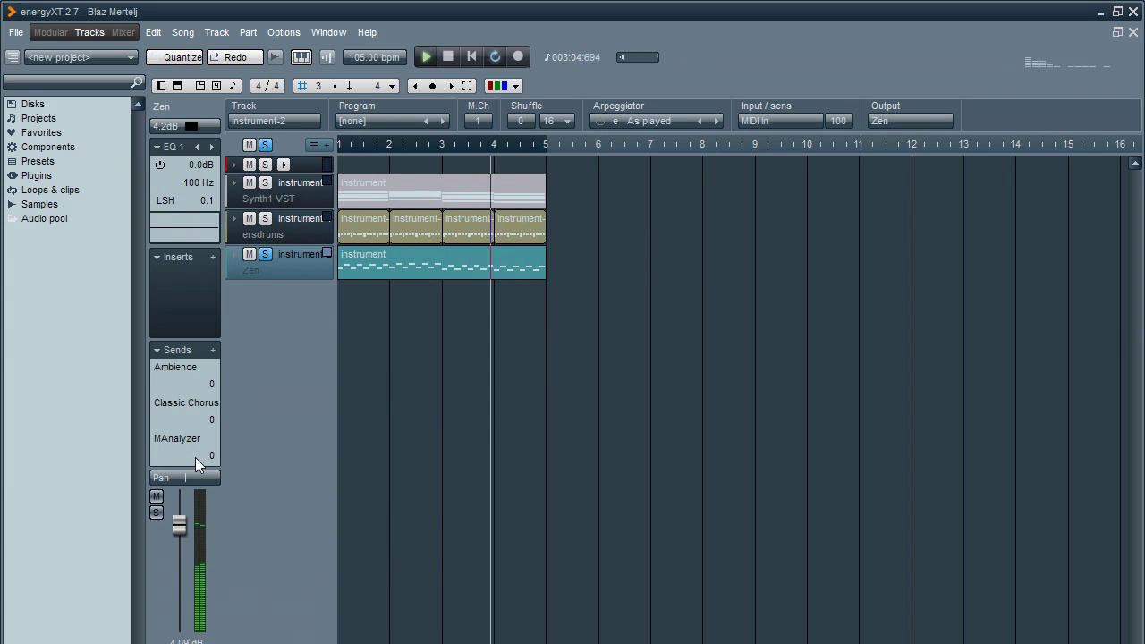
pyautogui.moveTo(208, 409); pyautogui.dragTo(299, 365)
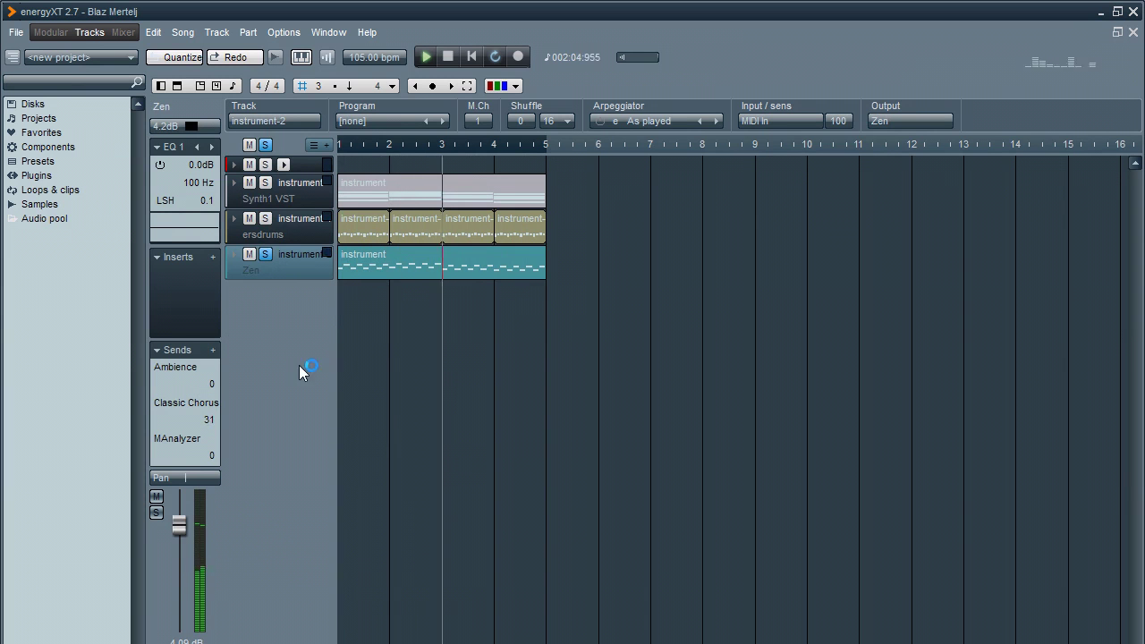
pyautogui.click(267, 146)
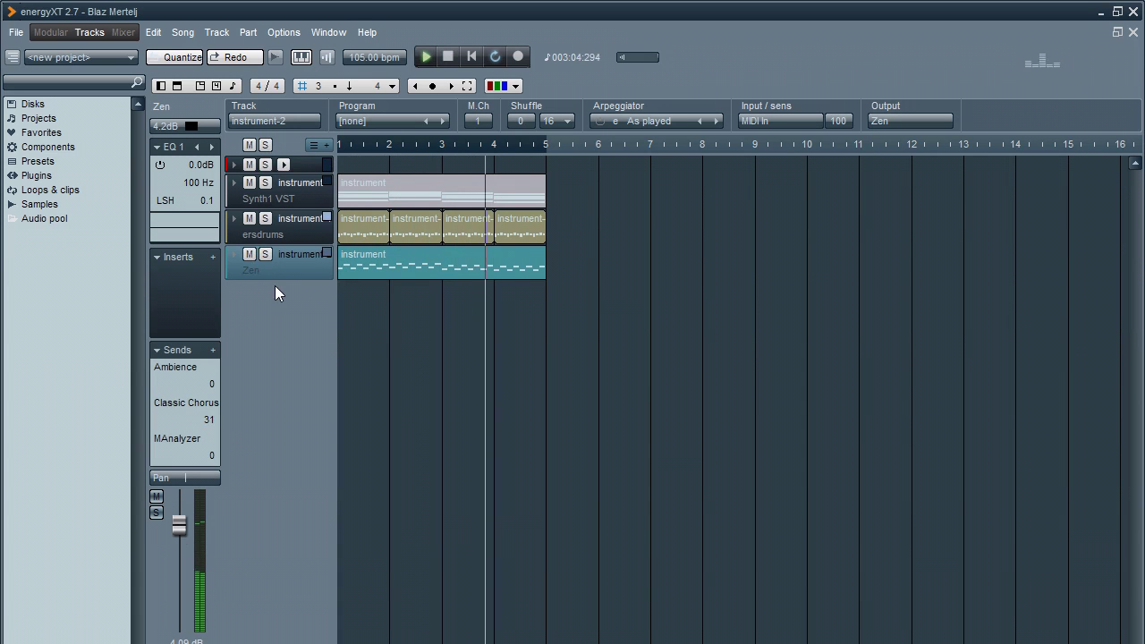
# - Open the Zen browser and audition the bass presets BAS Crumps [BN], BAS-NoisyAttack, Plastic Bass and BA Finger Bass MK
pyautogui.doubleClick(257, 270)
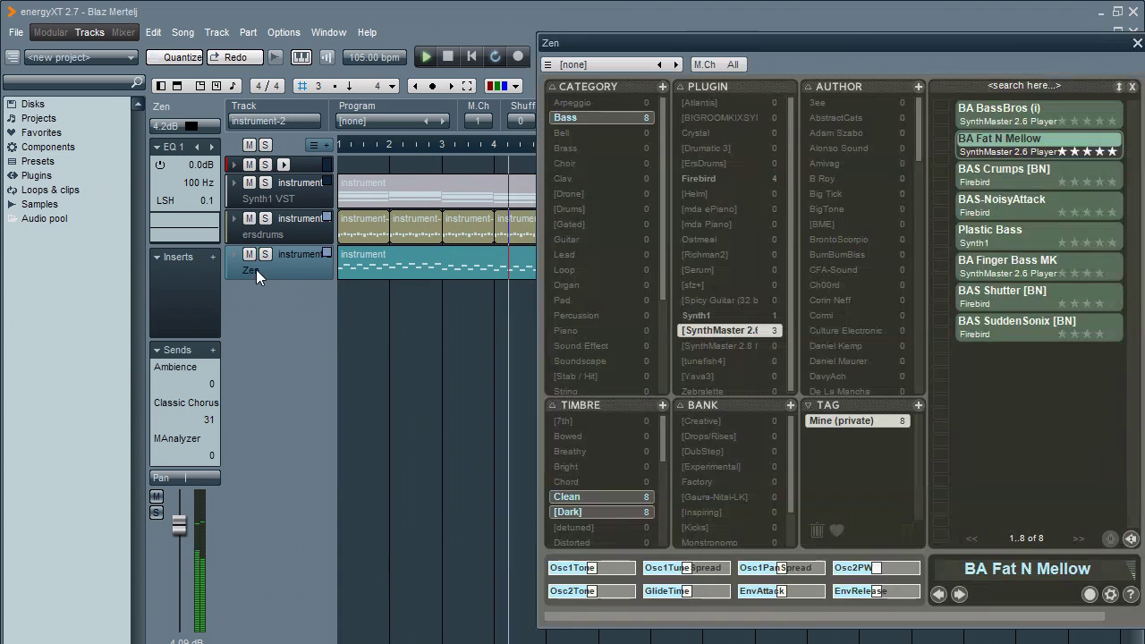
pyautogui.click(975, 179)
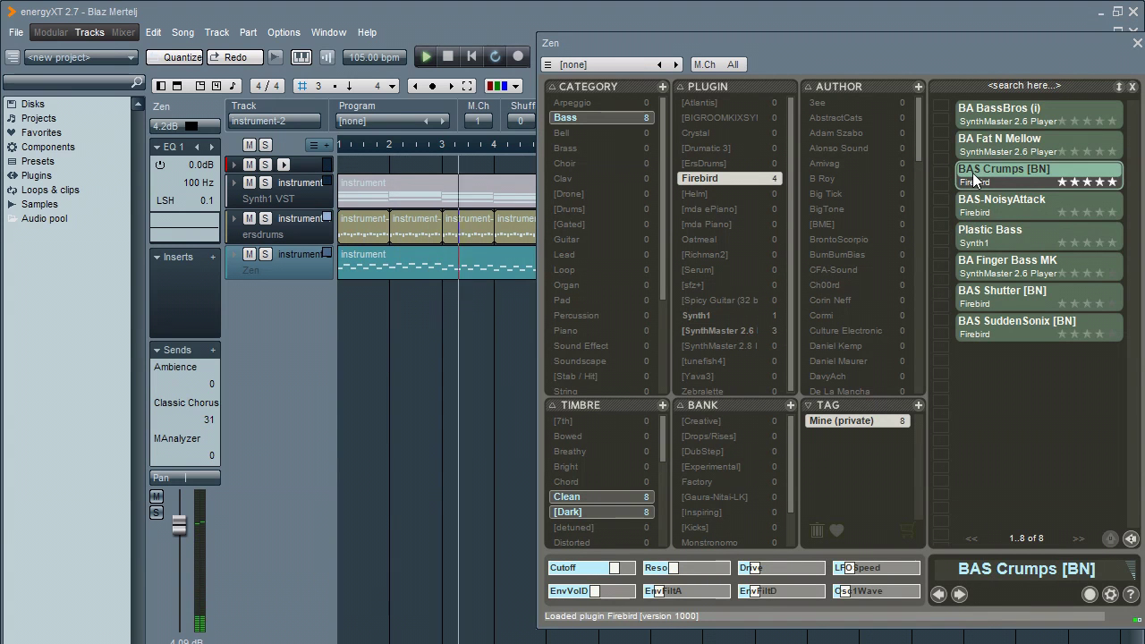
pyautogui.click(985, 200)
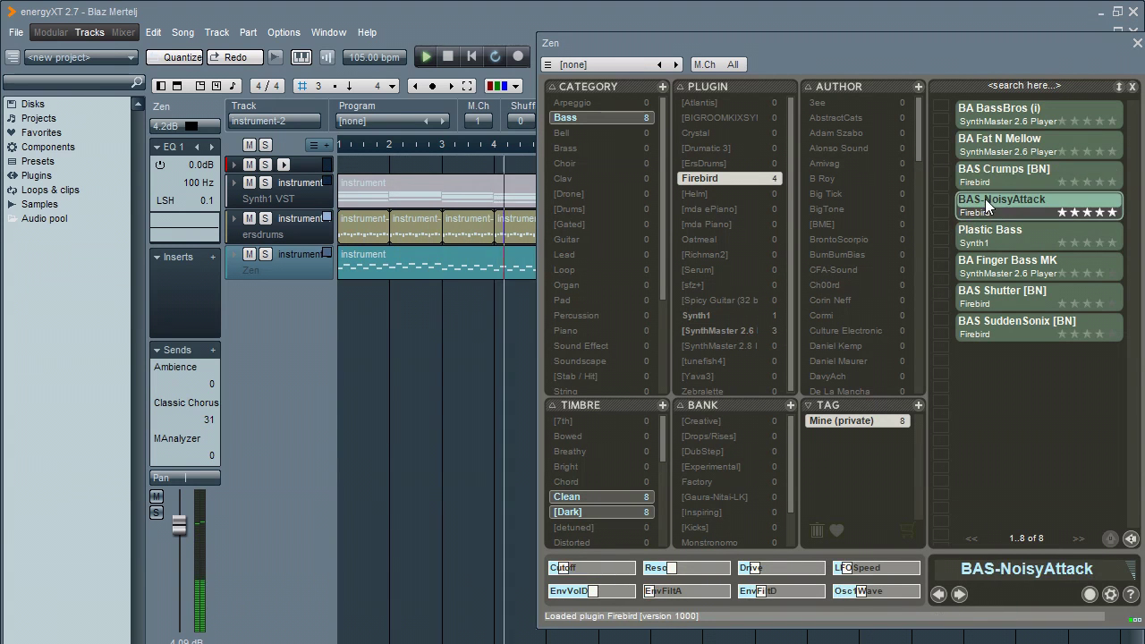
pyautogui.click(988, 234)
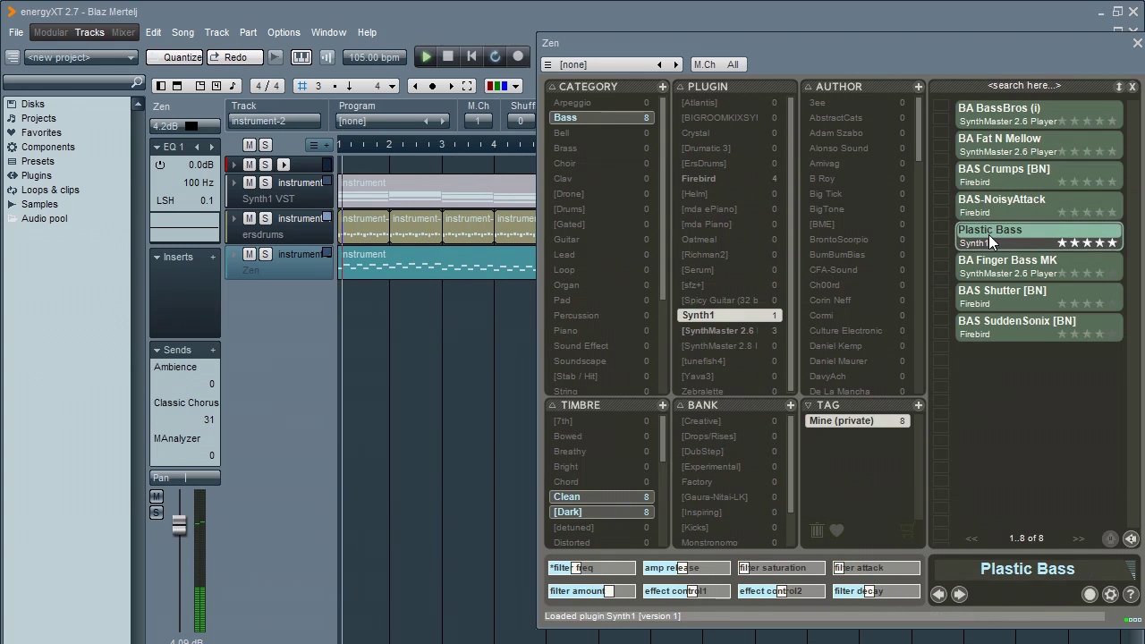
pyautogui.click(993, 262)
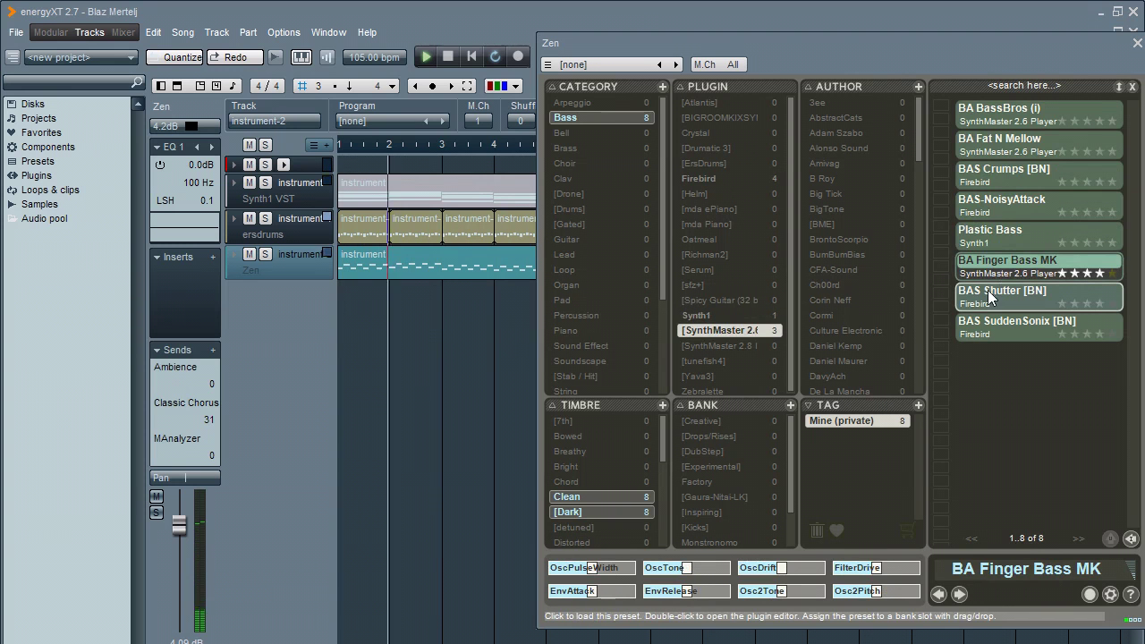
# - Try the Zen bass part one octave lower and transpose it back up an octave
pyautogui.click(477, 270)
pyautogui.click(436, 121)
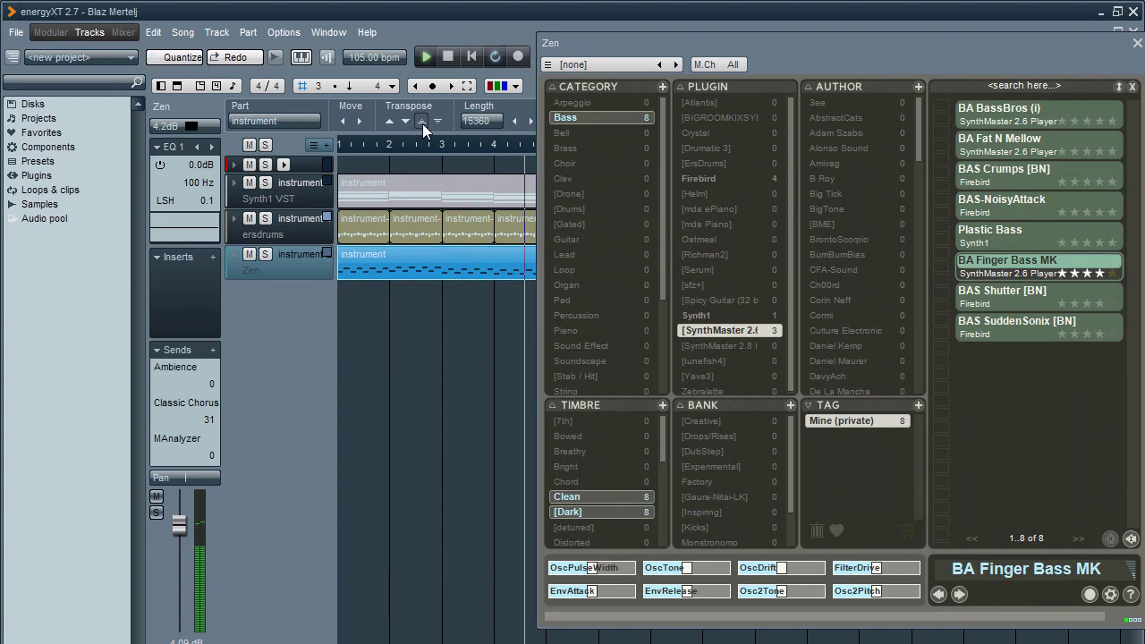
pyautogui.click(423, 123)
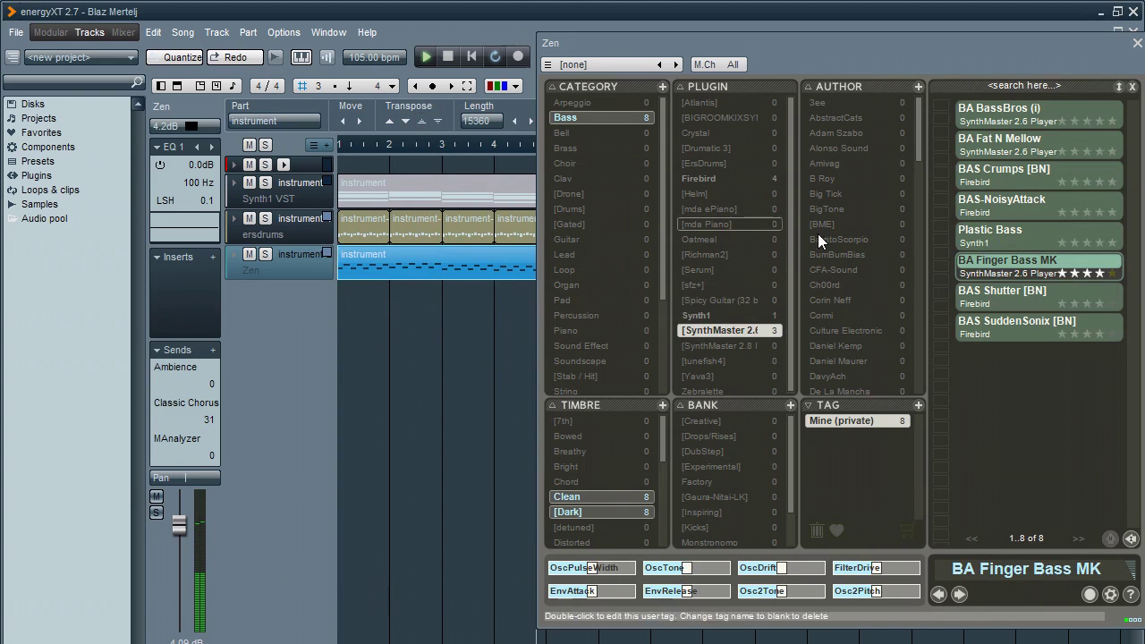
# - Audition the BAS Shutter [BN] and BAS SuddenSonix [BN] presets, trying the Zen fader at 0 dB and at about 3 dB below zero
pyautogui.click(994, 301)
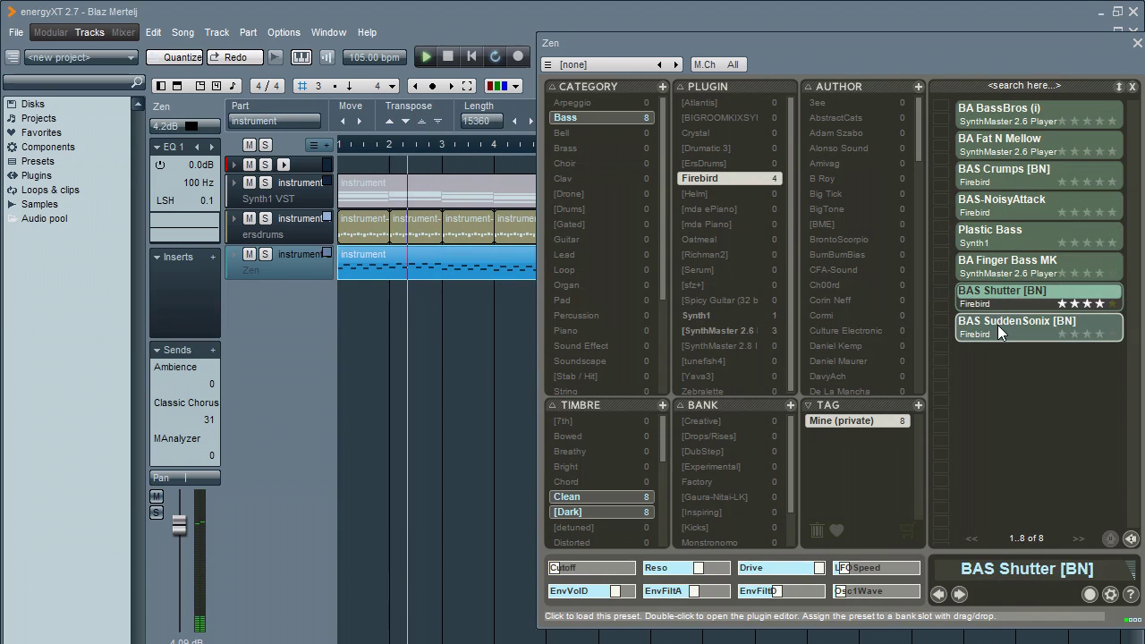
pyautogui.click(997, 325)
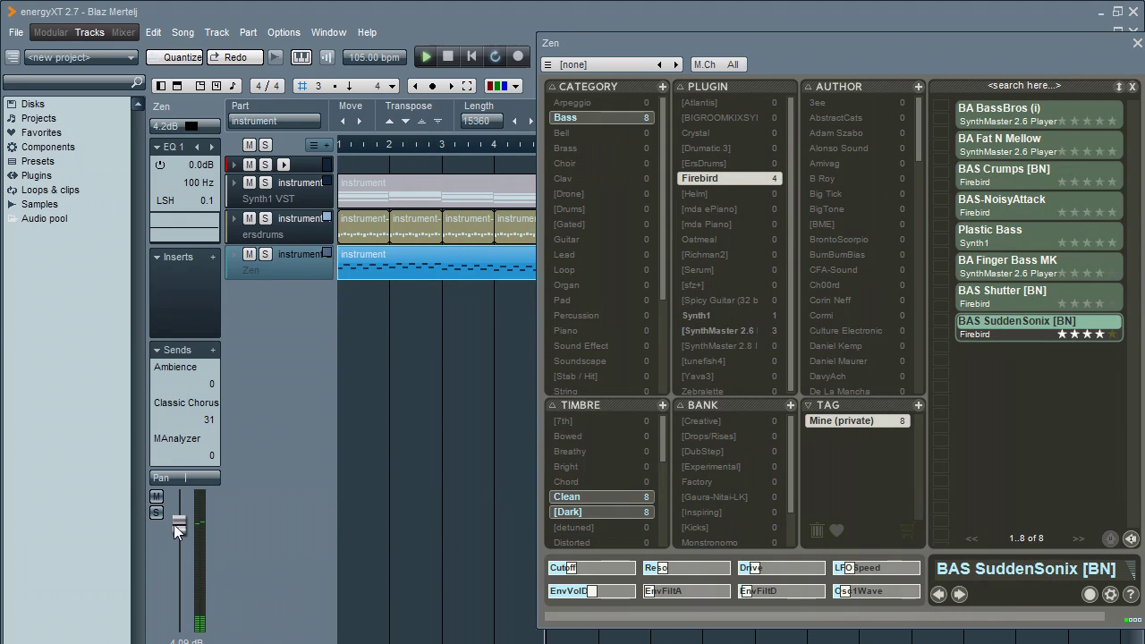
pyautogui.moveTo(174, 525); pyautogui.dragTo(158, 476)
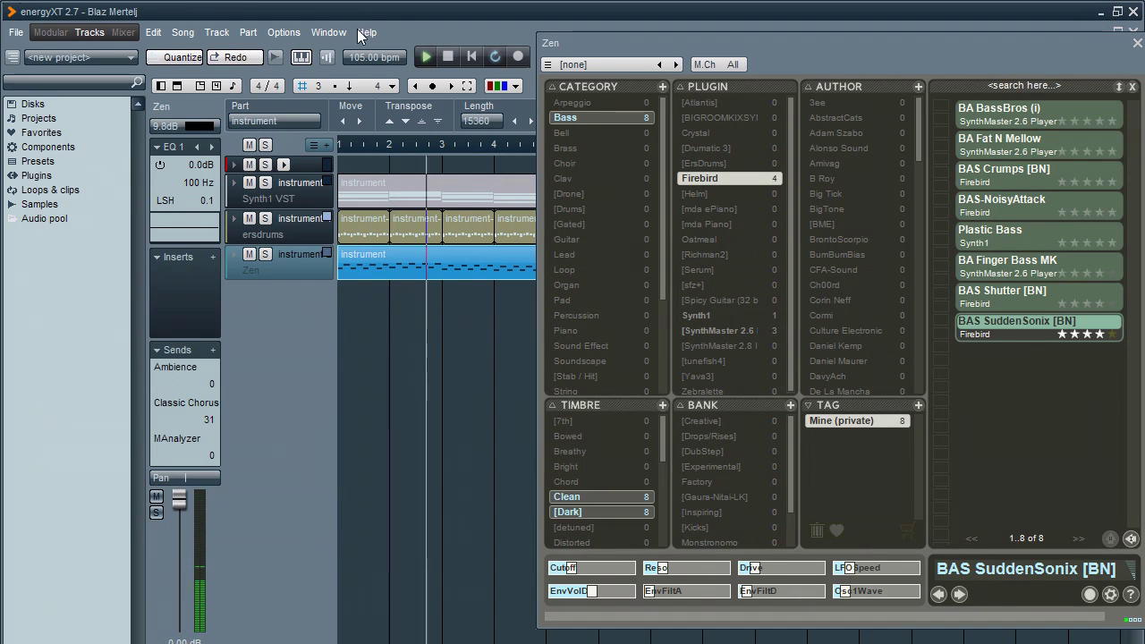
pyautogui.moveTo(179, 501); pyautogui.dragTo(181, 519)
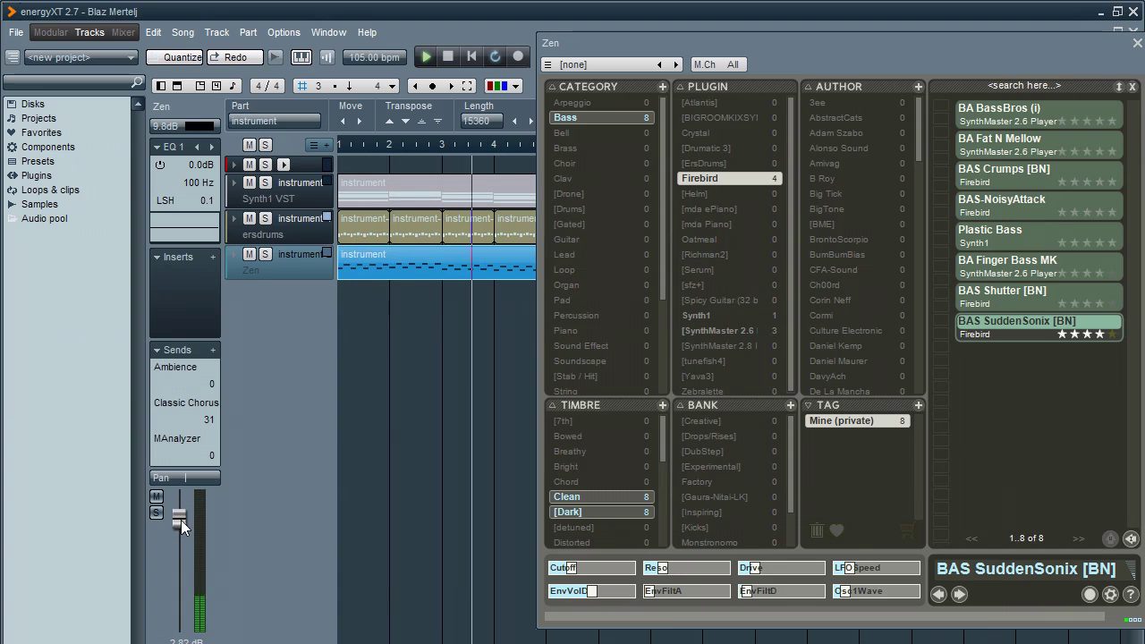
# - Remove the Dark timbre filter in the Zen browser and load the BA Fat N Mellow preset
pyautogui.click(586, 513)
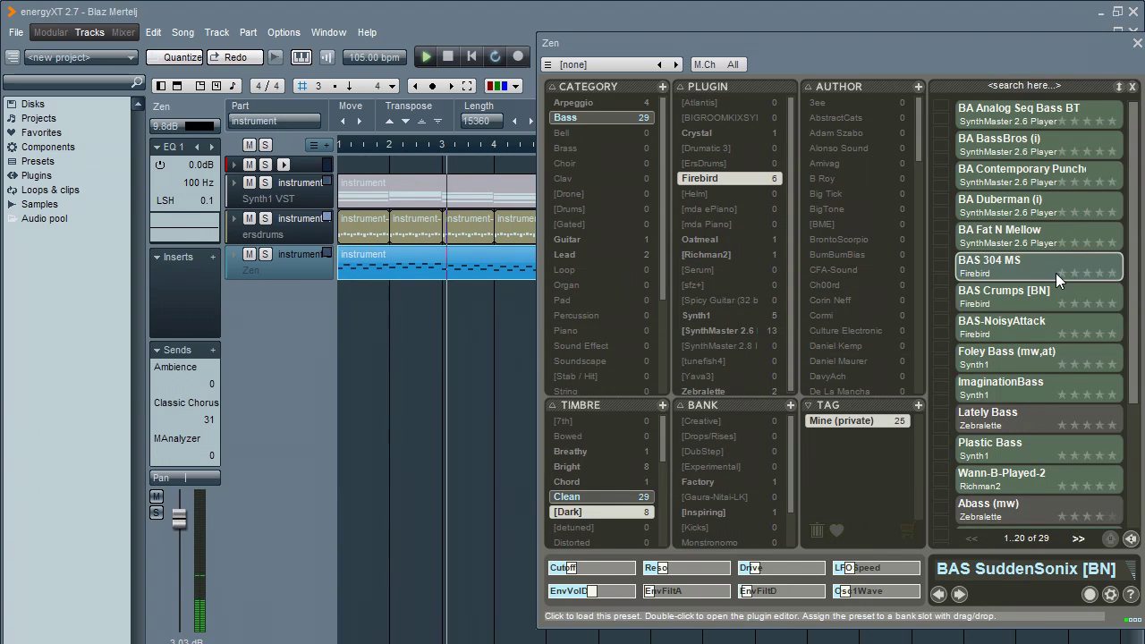
pyautogui.click(1016, 238)
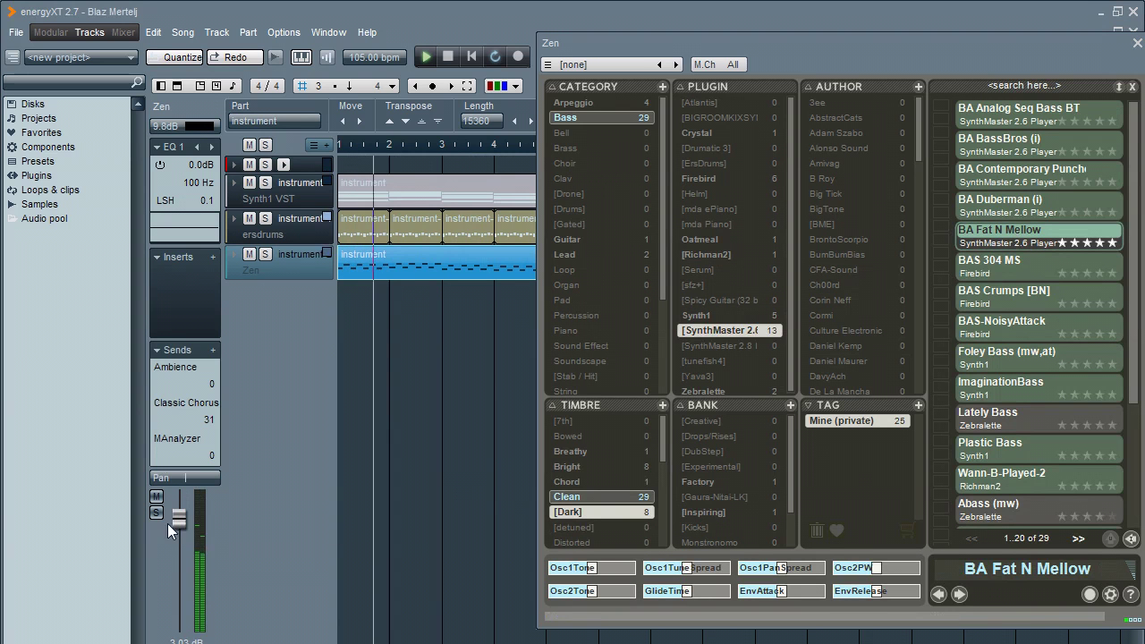
# - Lower the Zen fader to about 11.7 dB below zero, closing the Zen window, and stop playback
pyautogui.moveTo(179, 519); pyautogui.dragTo(177, 531)
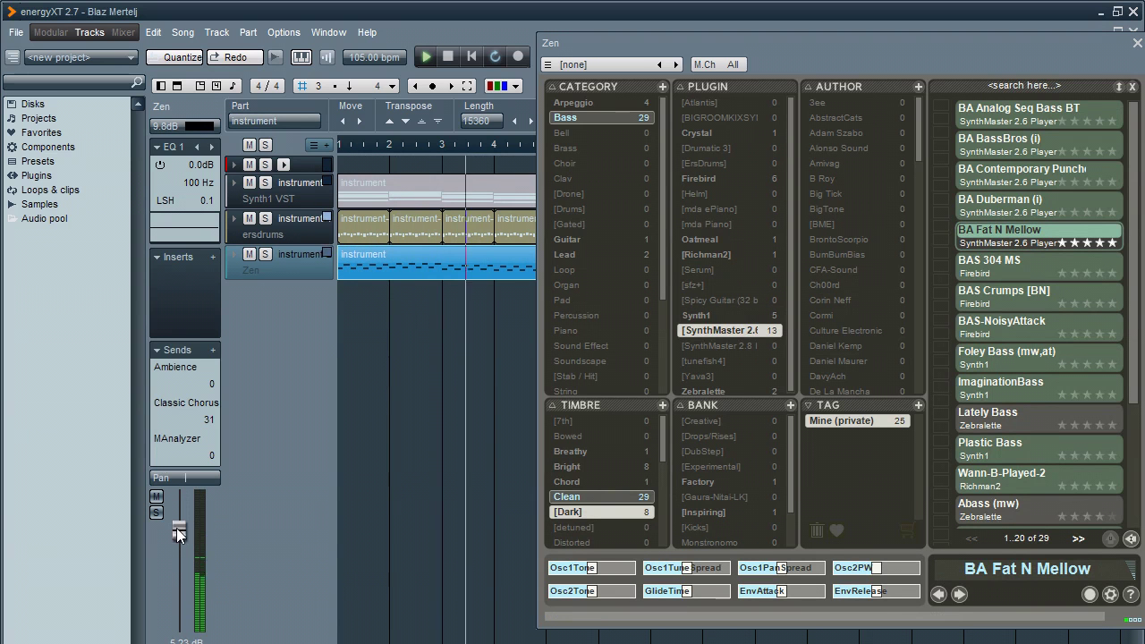
pyautogui.moveTo(176, 528); pyautogui.dragTo(180, 547)
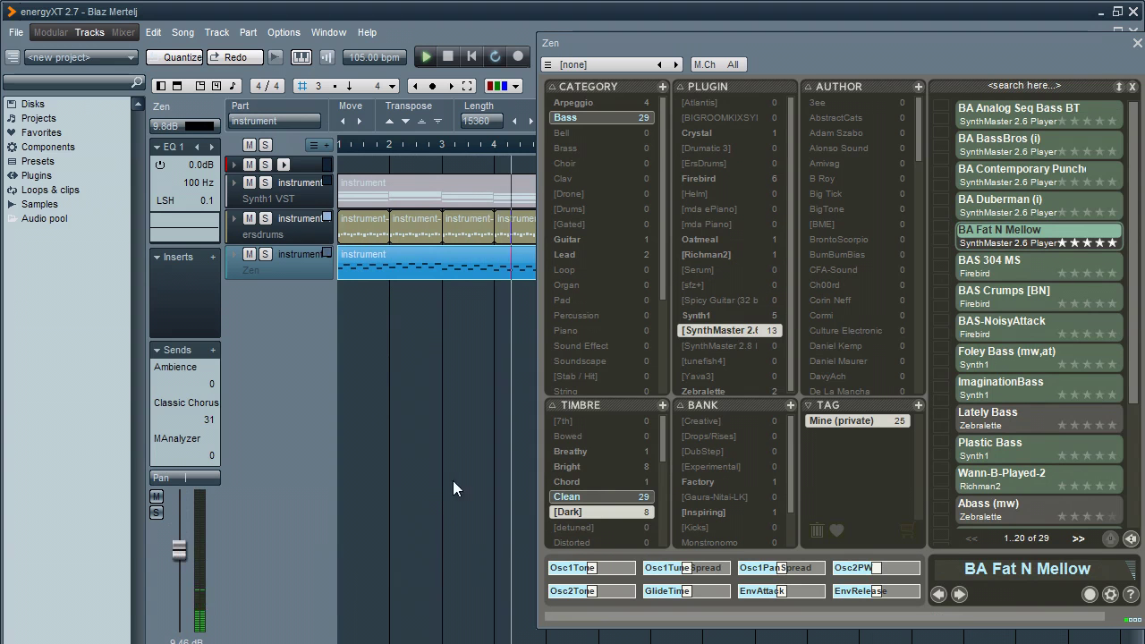
pyautogui.click(1140, 54)
pyautogui.click(1137, 45)
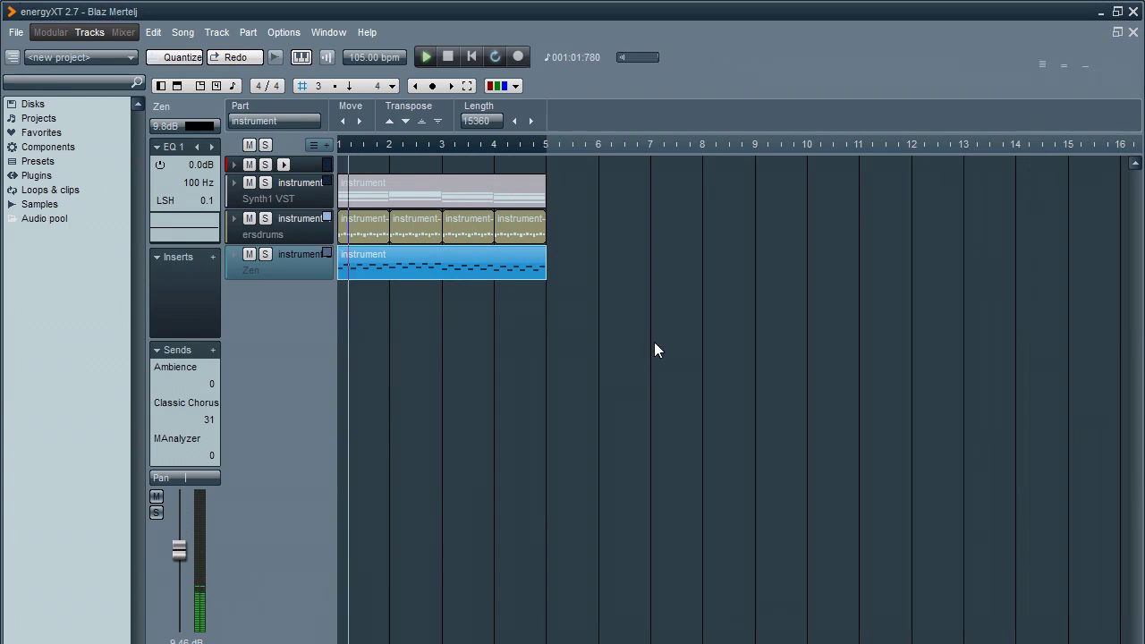
pyautogui.moveTo(182, 554); pyautogui.dragTo(181, 561)
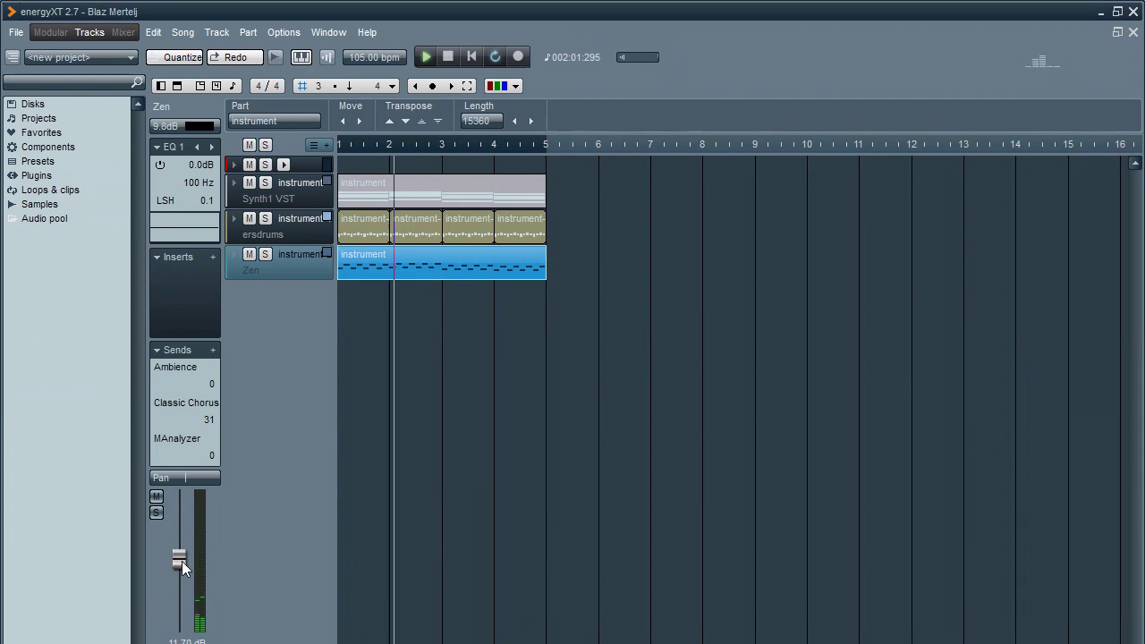
pyautogui.press('space')
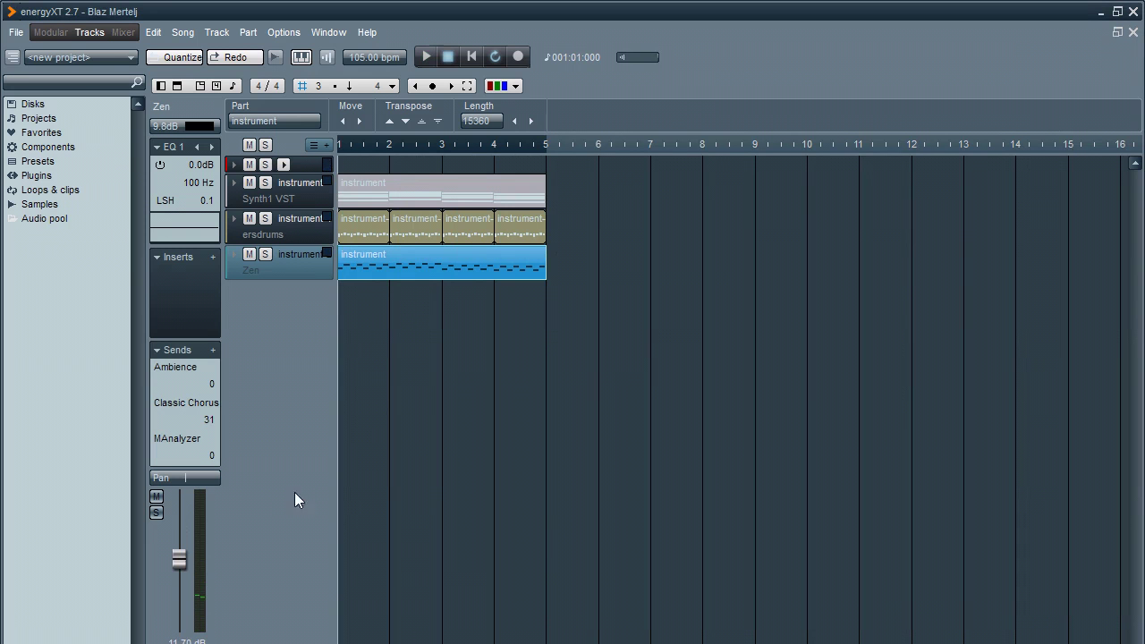
# - Expand the Synth1 track, add a Volume automation lane for Synth1 VST, and enlarge the lane
pyautogui.click(234, 183)
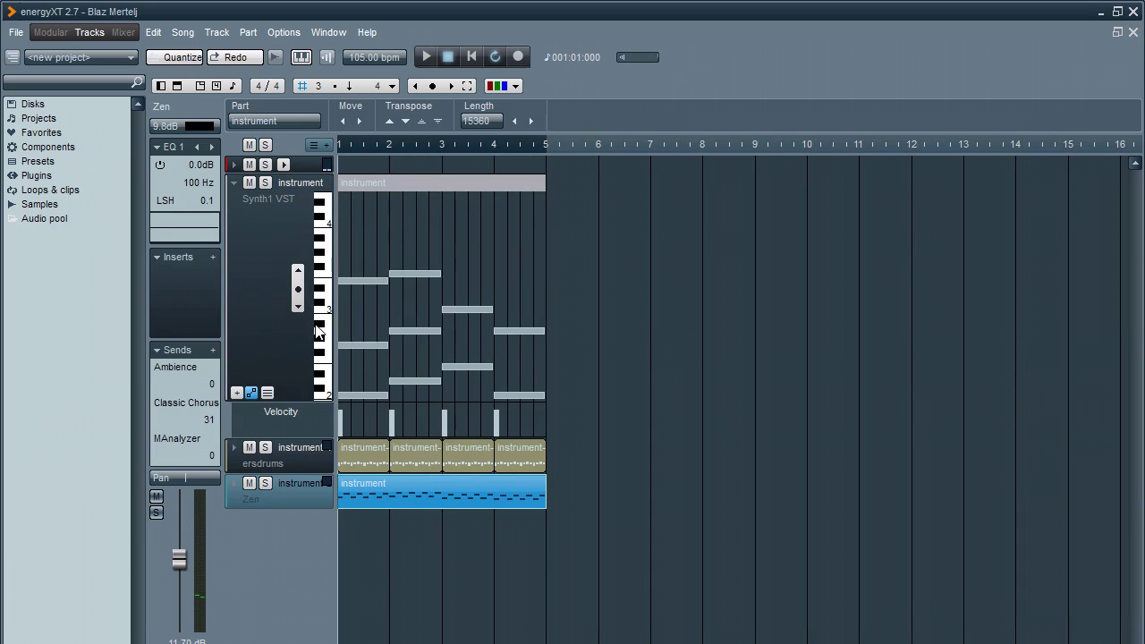
pyautogui.moveTo(322, 325); pyautogui.dragTo(323, 324)
pyautogui.scroll(-4, 324, 326)
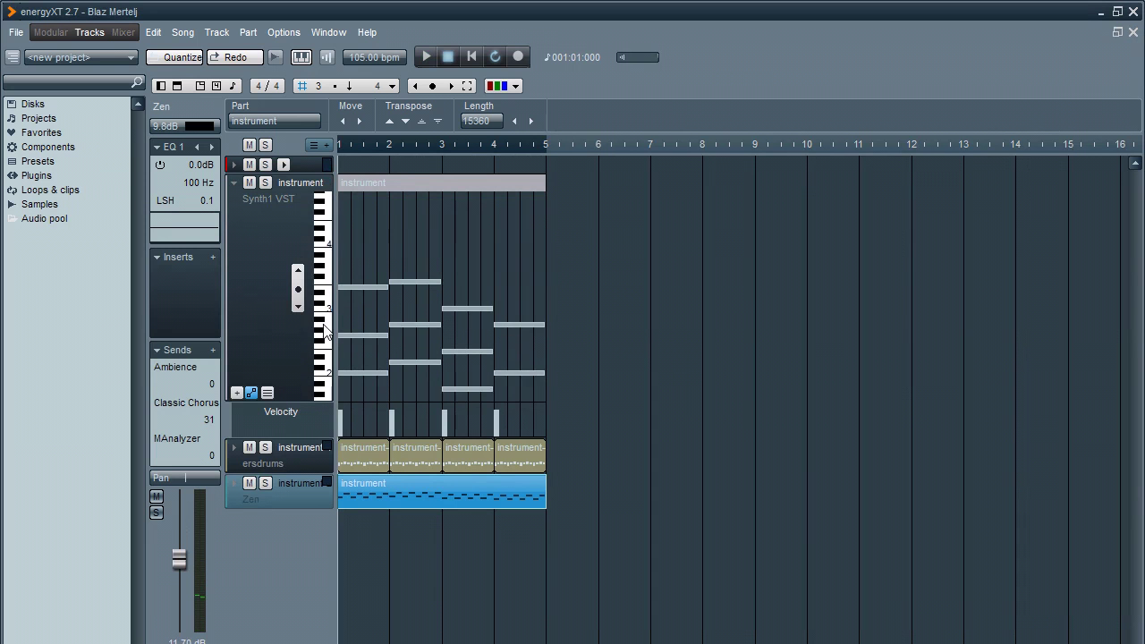
pyautogui.scroll(-2, 324, 329)
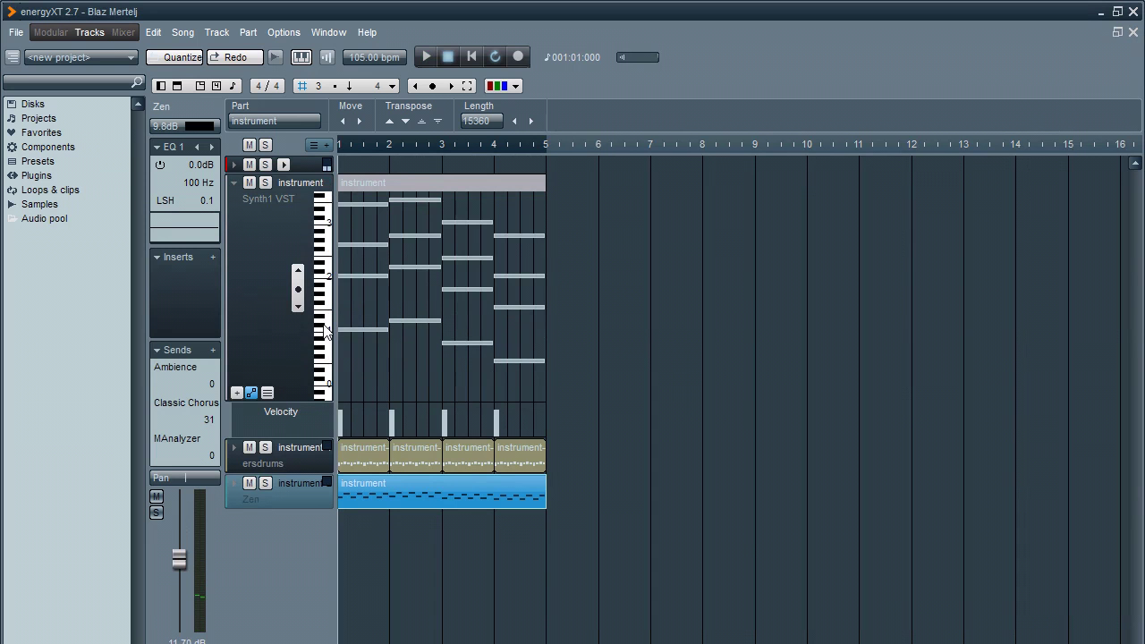
pyautogui.click(238, 394)
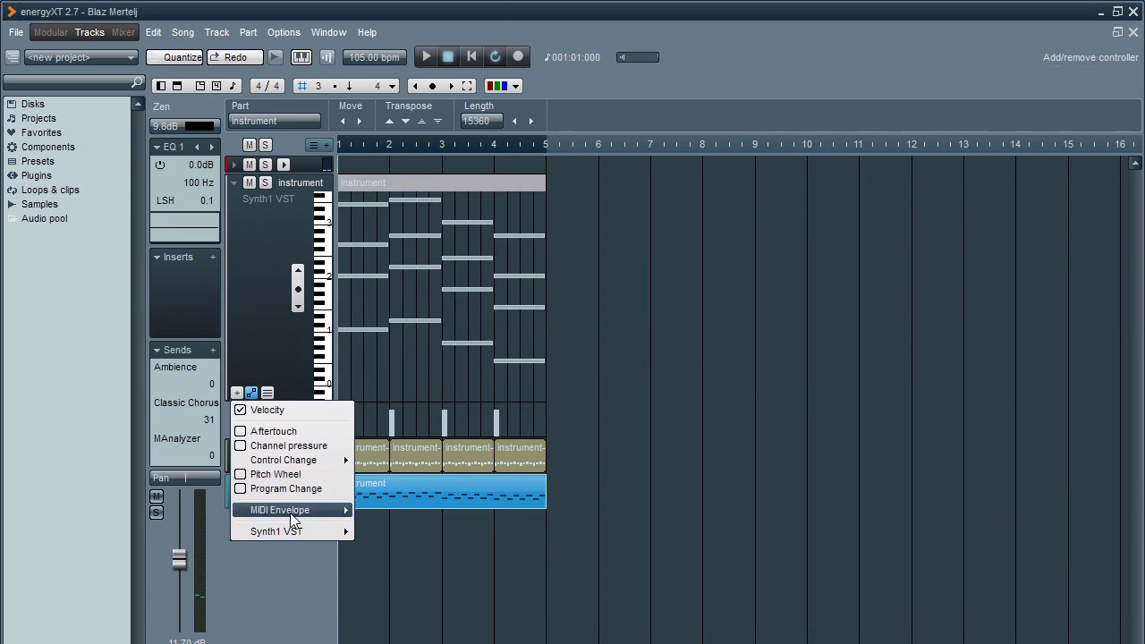
pyautogui.moveTo(294, 529)
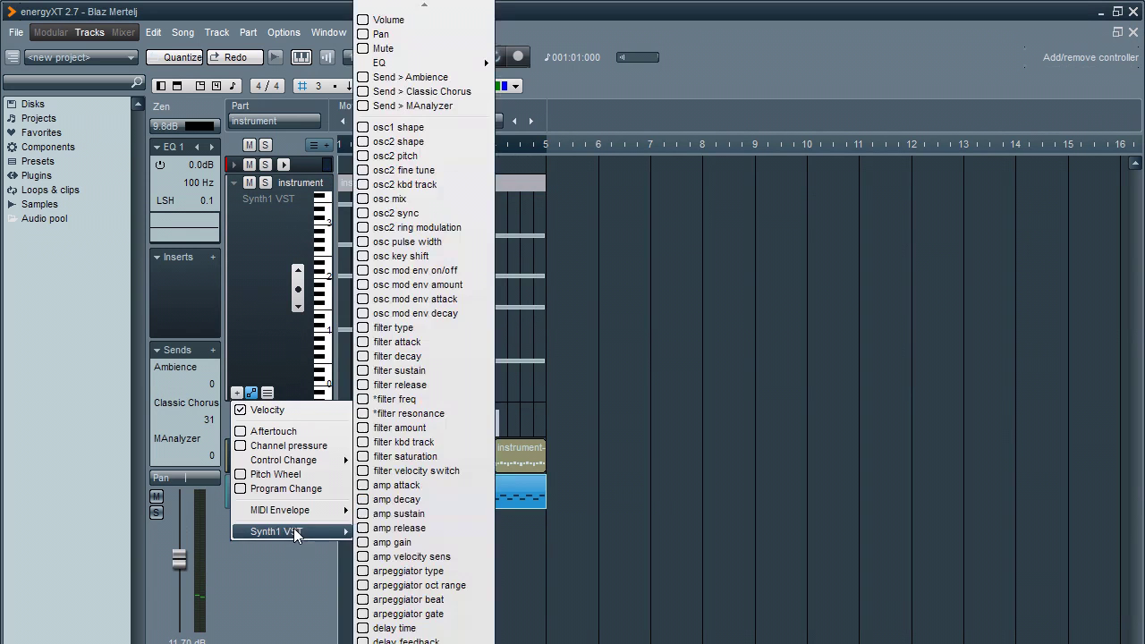
pyautogui.click(430, 20)
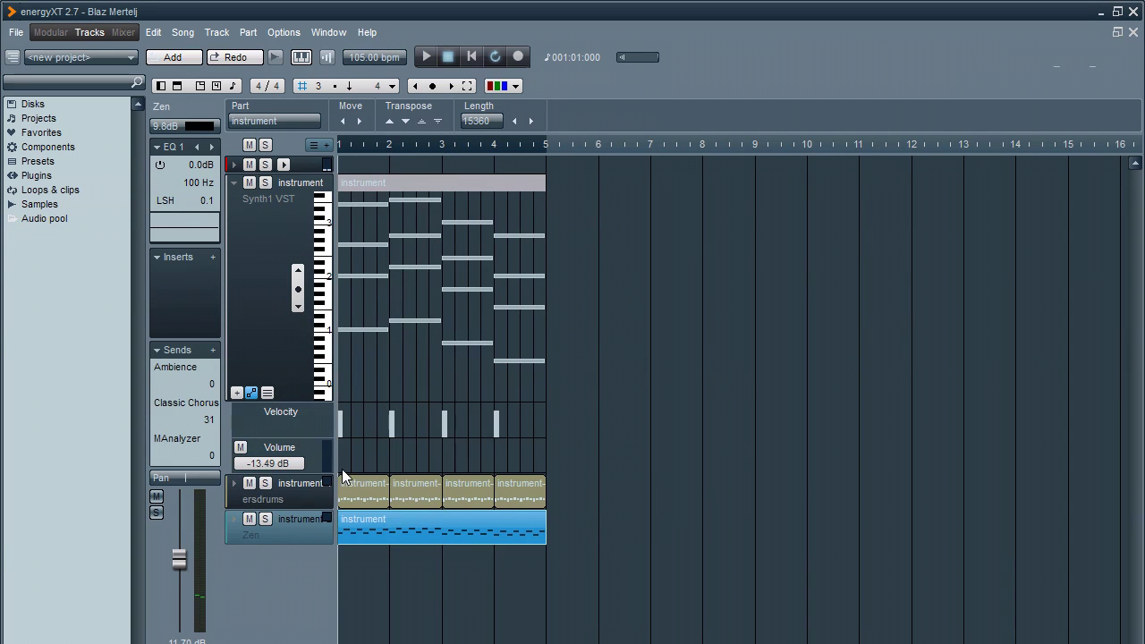
pyautogui.moveTo(324, 476); pyautogui.dragTo(316, 540)
pyautogui.scroll(5, 358, 479)
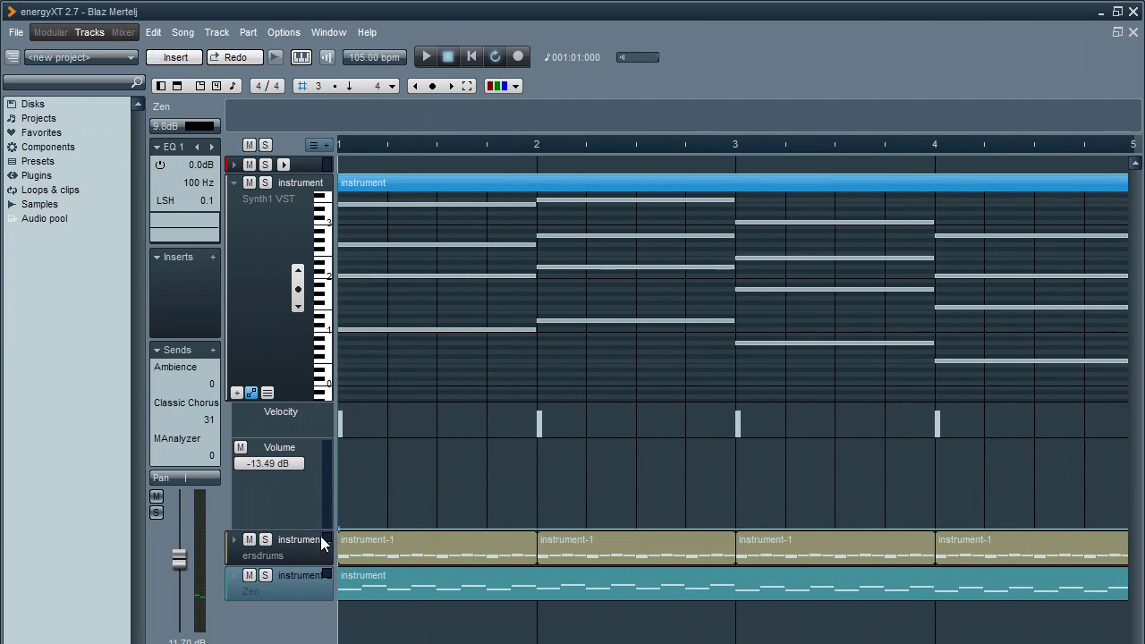
# - Add volume envelope points that peak midway through bars 1 and 2 and drop to minimum at the starts of bars 2 and 3
pyautogui.moveTo(428, 476); pyautogui.dragTo(435, 475)
pyautogui.moveTo(534, 522); pyautogui.dragTo(537, 530)
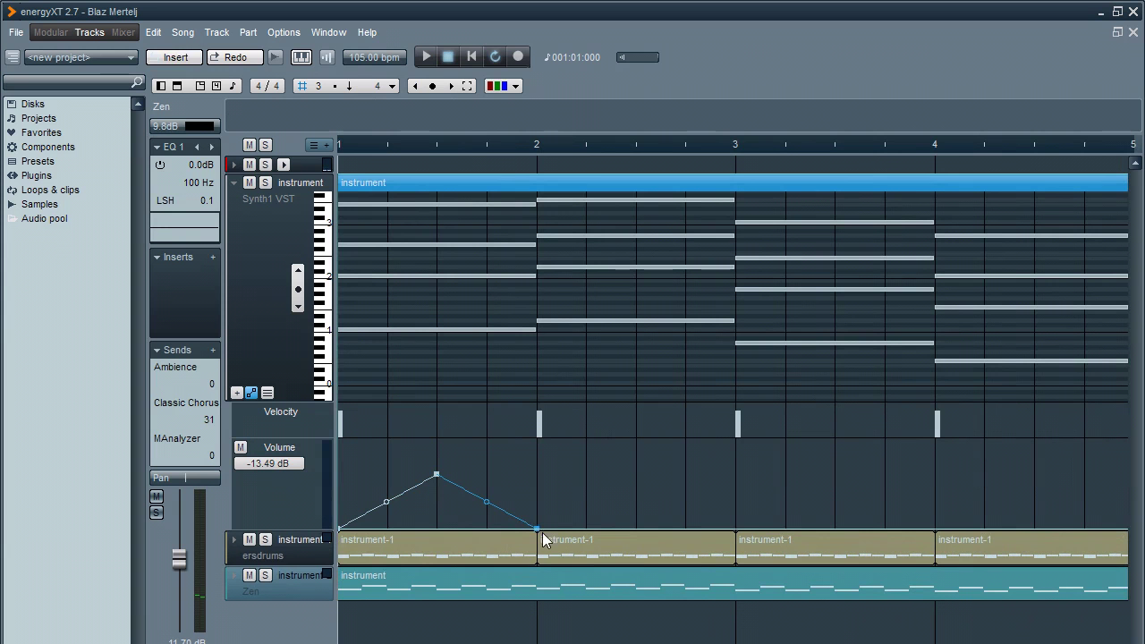
pyautogui.click(636, 472)
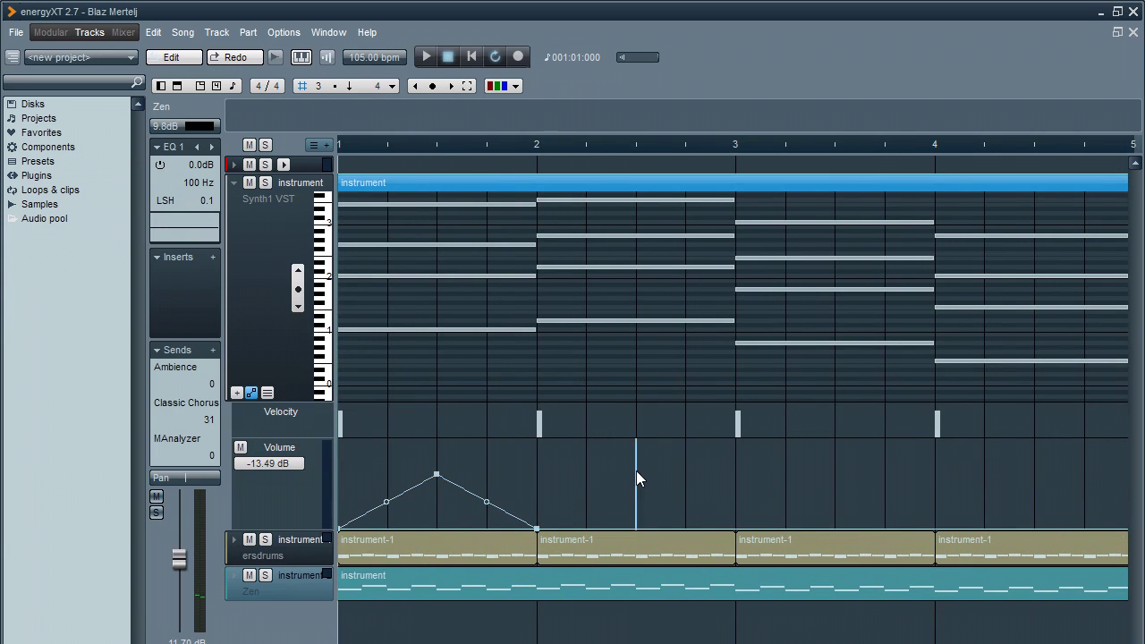
pyautogui.click(736, 529)
# - Bend the envelope's two rising segments downward and its two falling segments upward into curves, and play back the result briefly
pyautogui.moveTo(385, 502); pyautogui.dragTo(400, 572)
pyautogui.moveTo(585, 500); pyautogui.dragTo(594, 545)
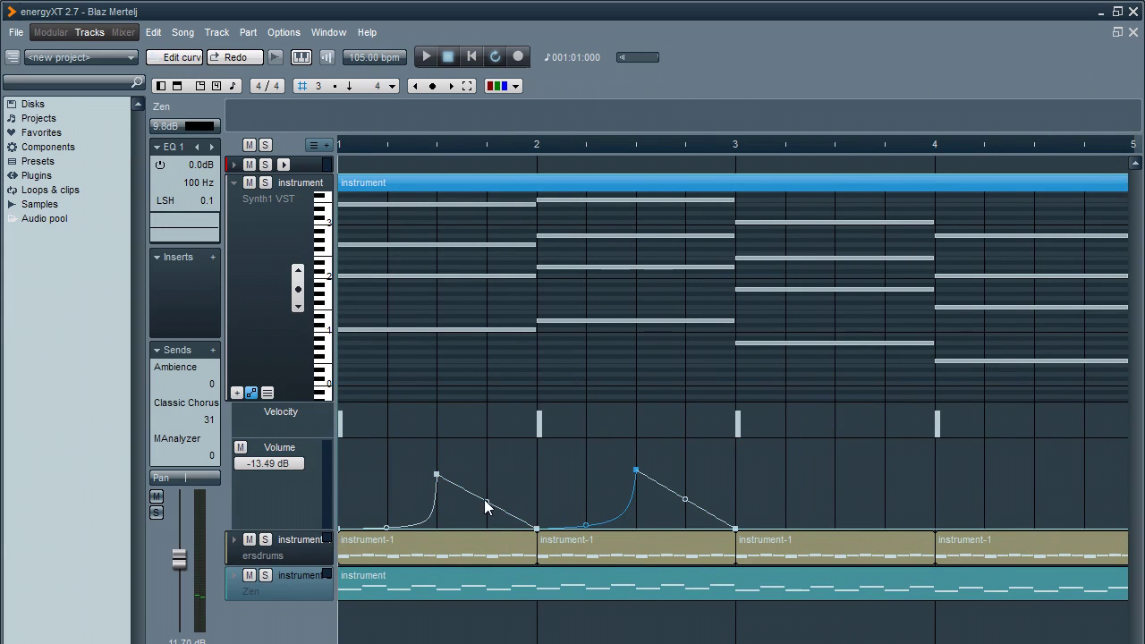
pyautogui.moveTo(484, 500); pyautogui.dragTo(494, 478)
pyautogui.moveTo(690, 496); pyautogui.dragTo(698, 476)
pyautogui.press('space')
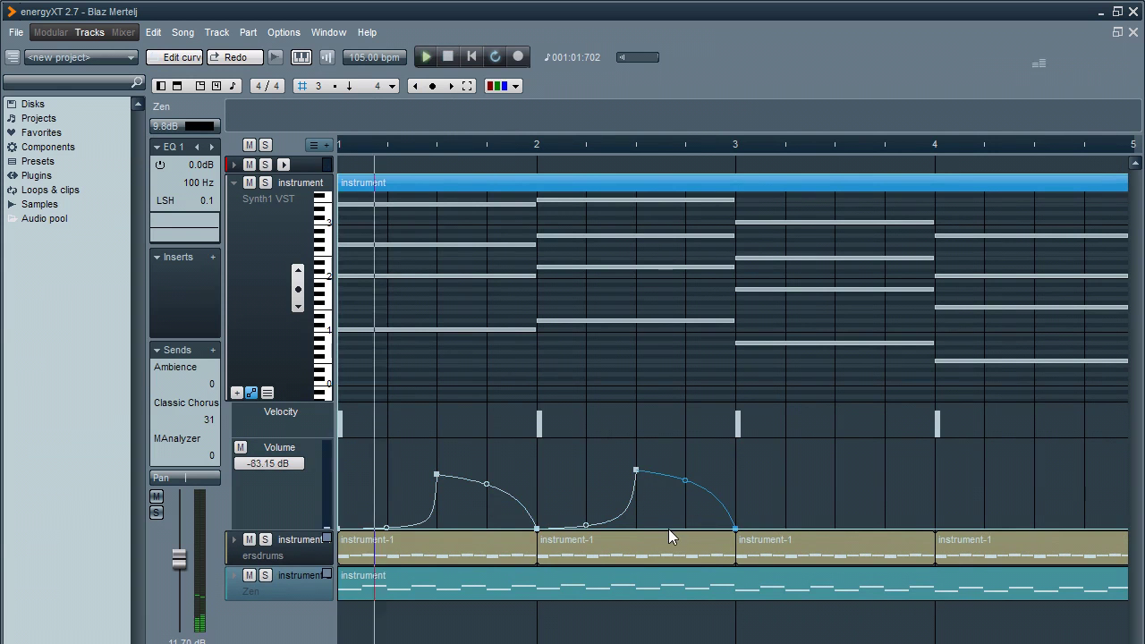
pyautogui.press('space')
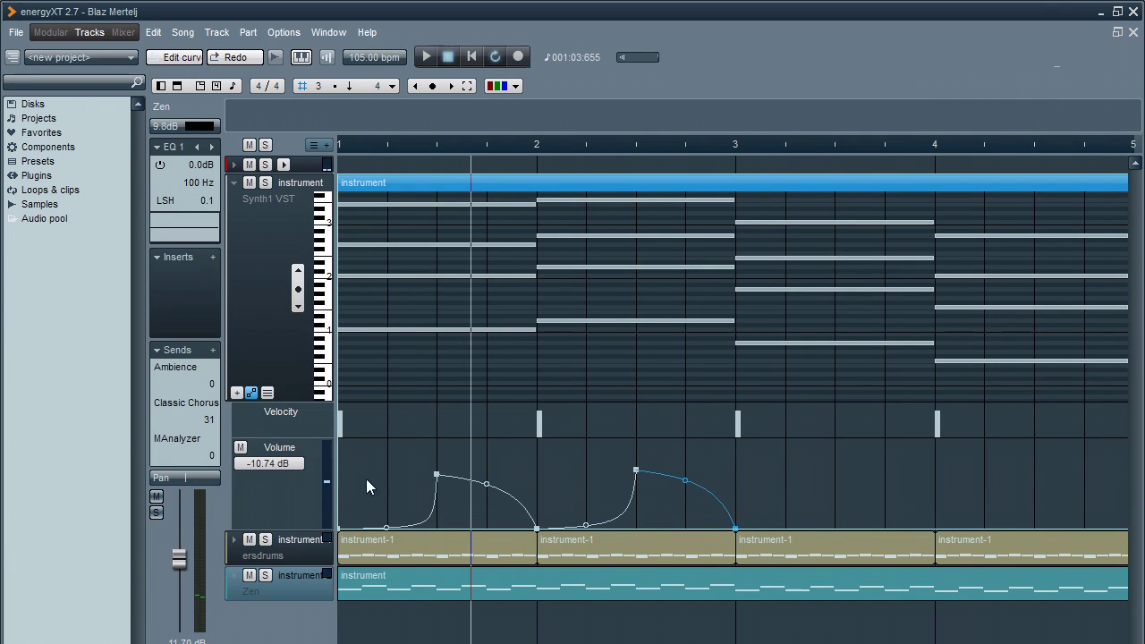
# - Reshape the volume envelope into four peaks, one per half bar across bars 1 and 2, dropping to minimum between peaks
pyautogui.moveTo(436, 475); pyautogui.dragTo(388, 475)
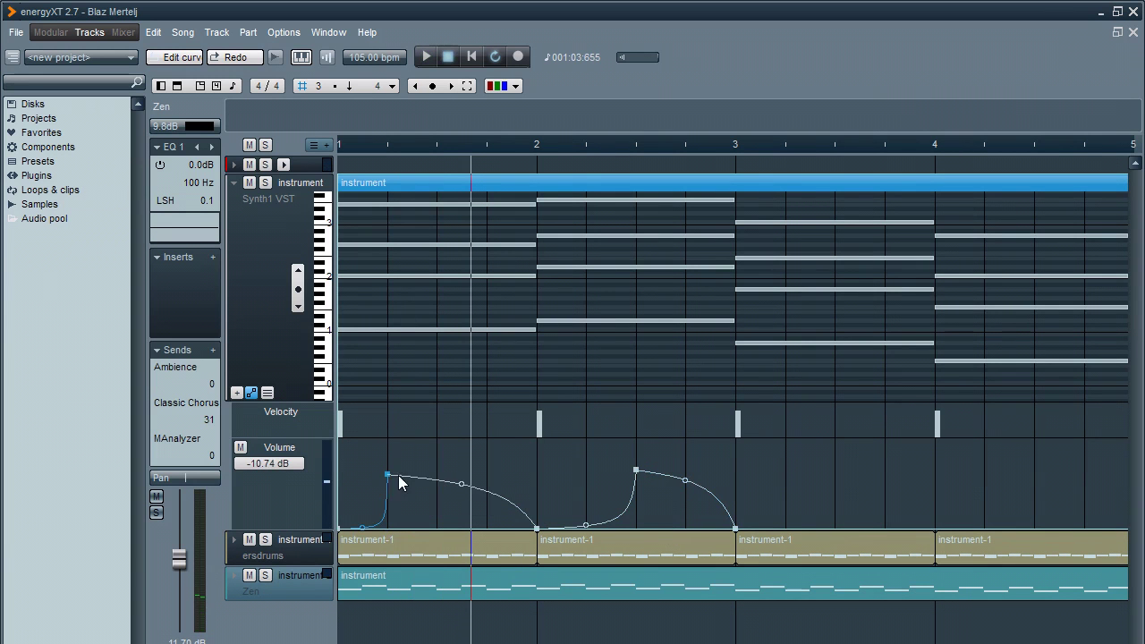
pyautogui.moveTo(536, 530); pyautogui.dragTo(437, 530)
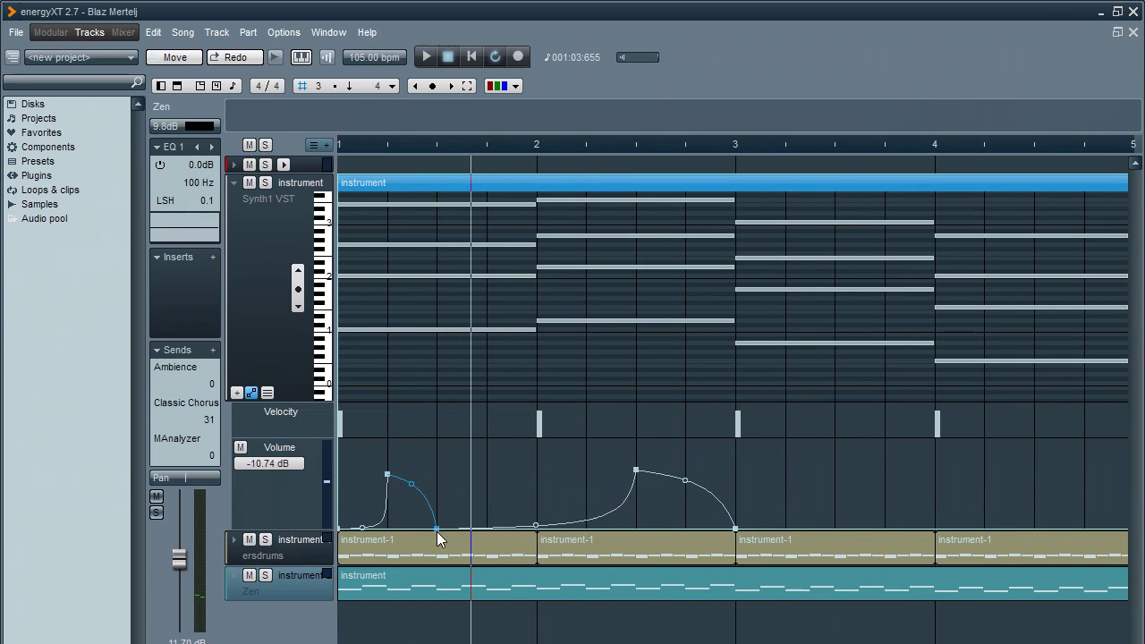
pyautogui.click(486, 477)
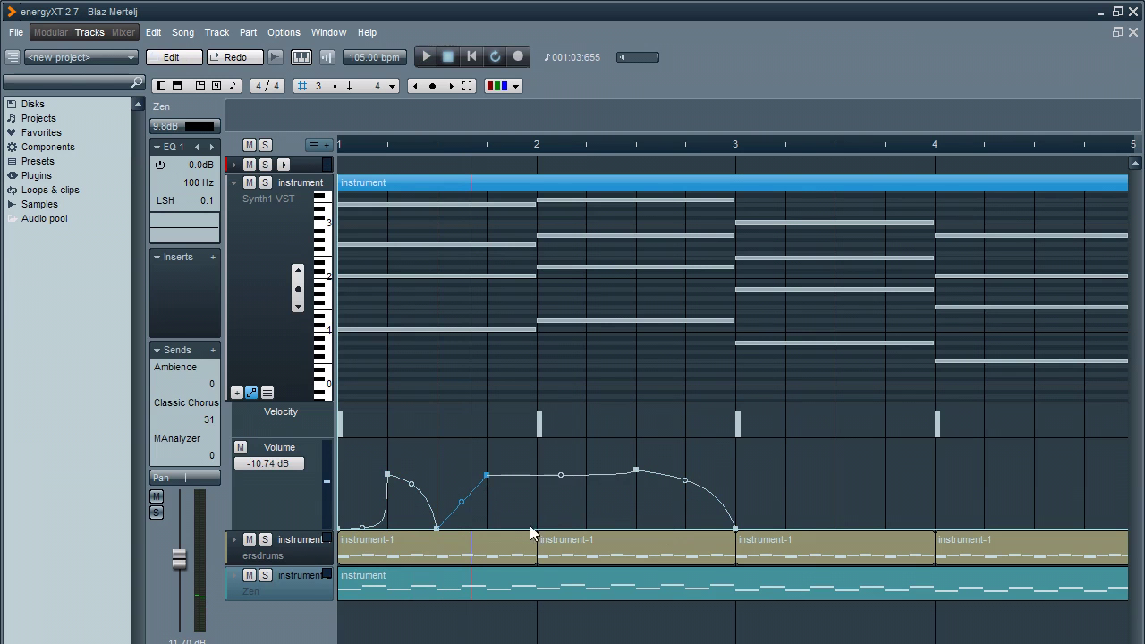
pyautogui.moveTo(536, 525); pyautogui.dragTo(538, 529)
pyautogui.click(586, 471)
pyautogui.click(684, 470)
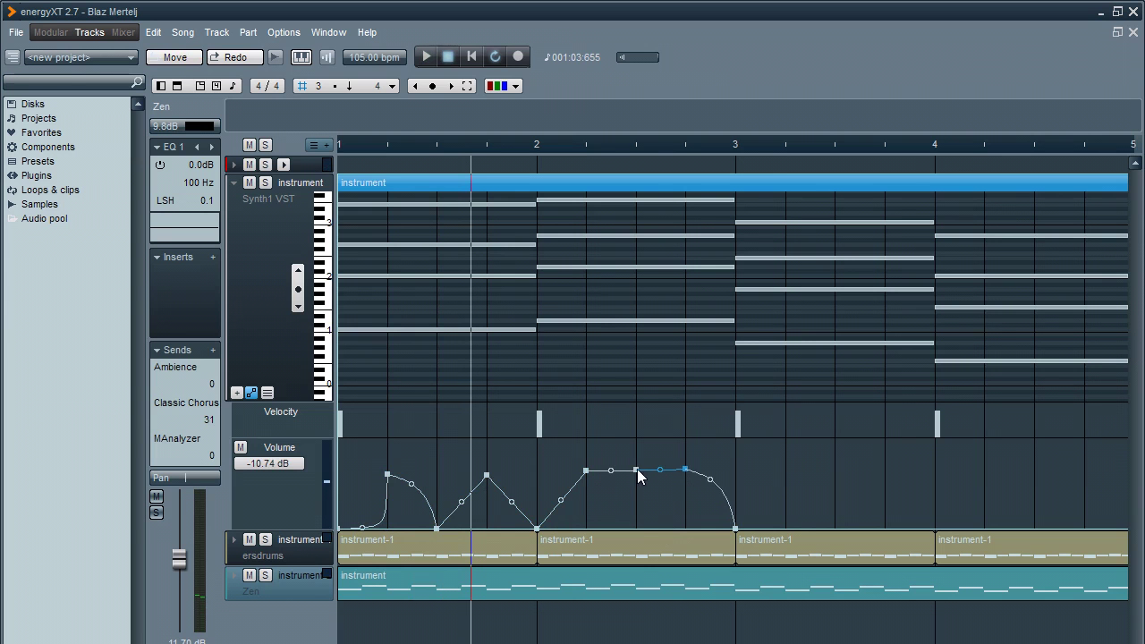
pyautogui.moveTo(637, 468); pyautogui.dragTo(637, 548)
# - Bend the rising segments of the second, third and fourth volume peaks downward into curves, and play back the result briefly
pyautogui.moveTo(463, 501); pyautogui.dragTo(477, 631)
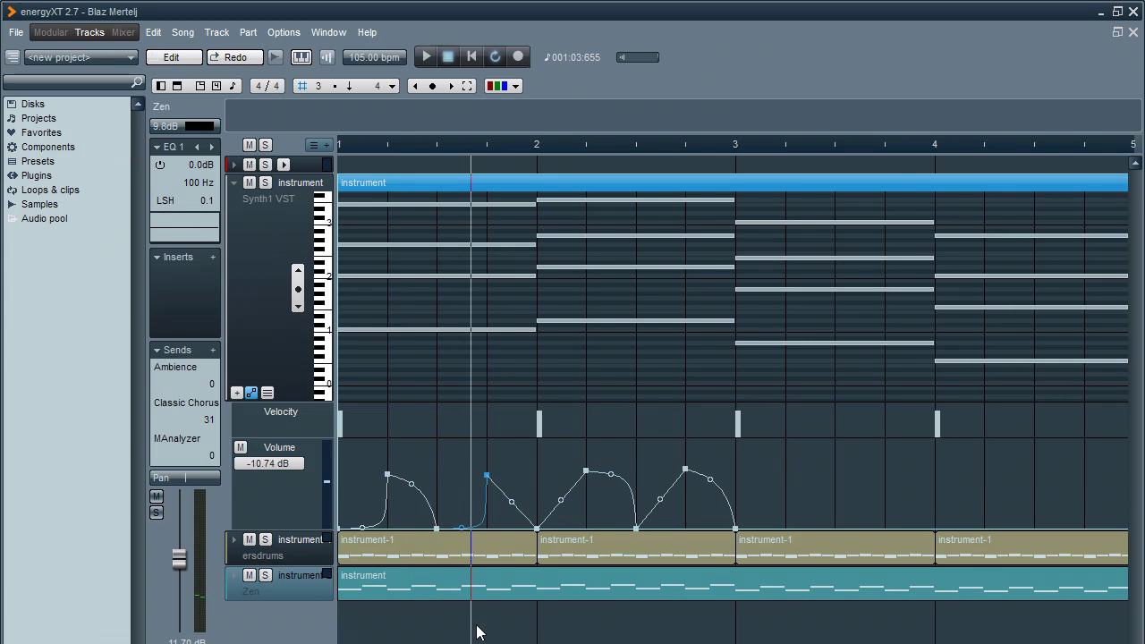
pyautogui.moveTo(561, 501); pyautogui.dragTo(577, 551)
pyautogui.moveTo(661, 499); pyautogui.dragTo(675, 575)
pyautogui.press('space')
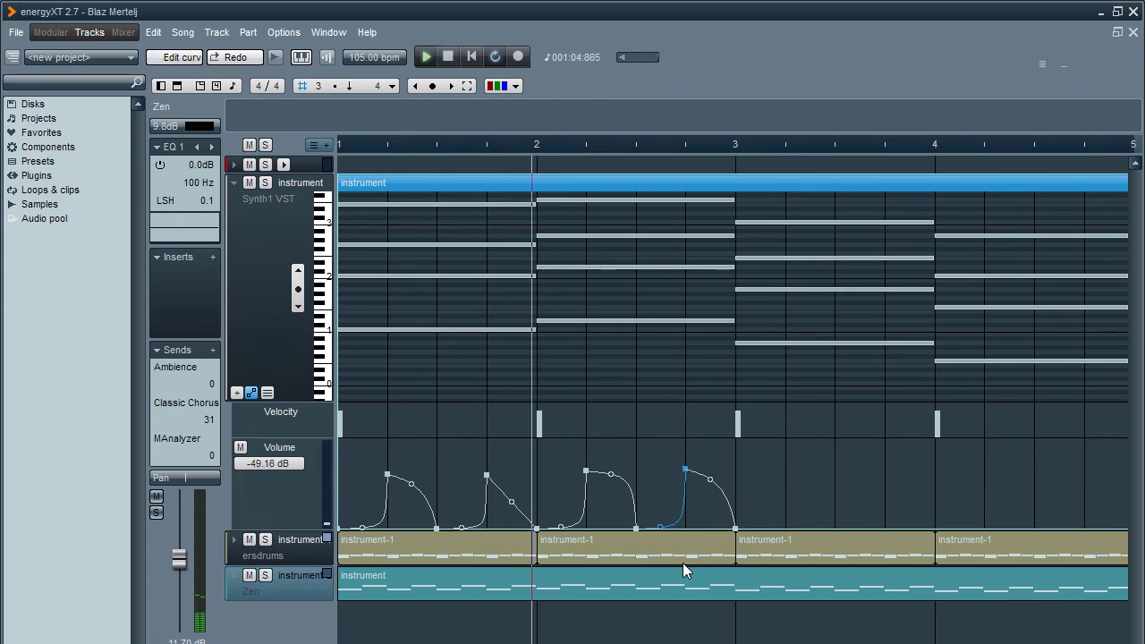
pyautogui.press('space')
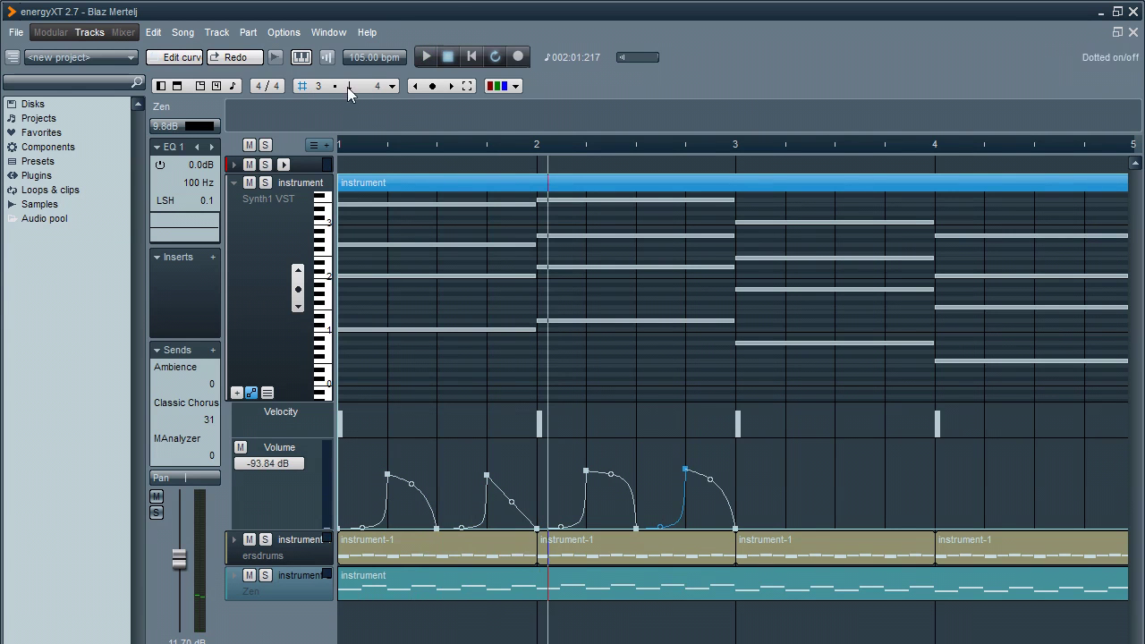
# - Set the quantization to 8 and squeeze the first two volume peaks into the first half of bar 1, one per beat
pyautogui.click(385, 86)
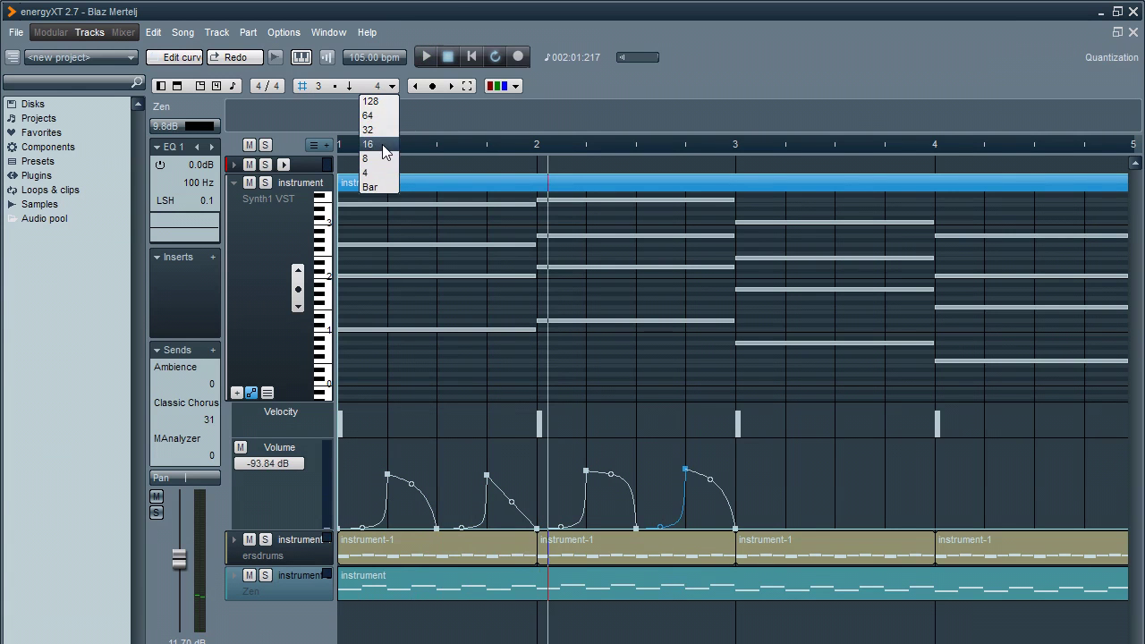
pyautogui.click(381, 155)
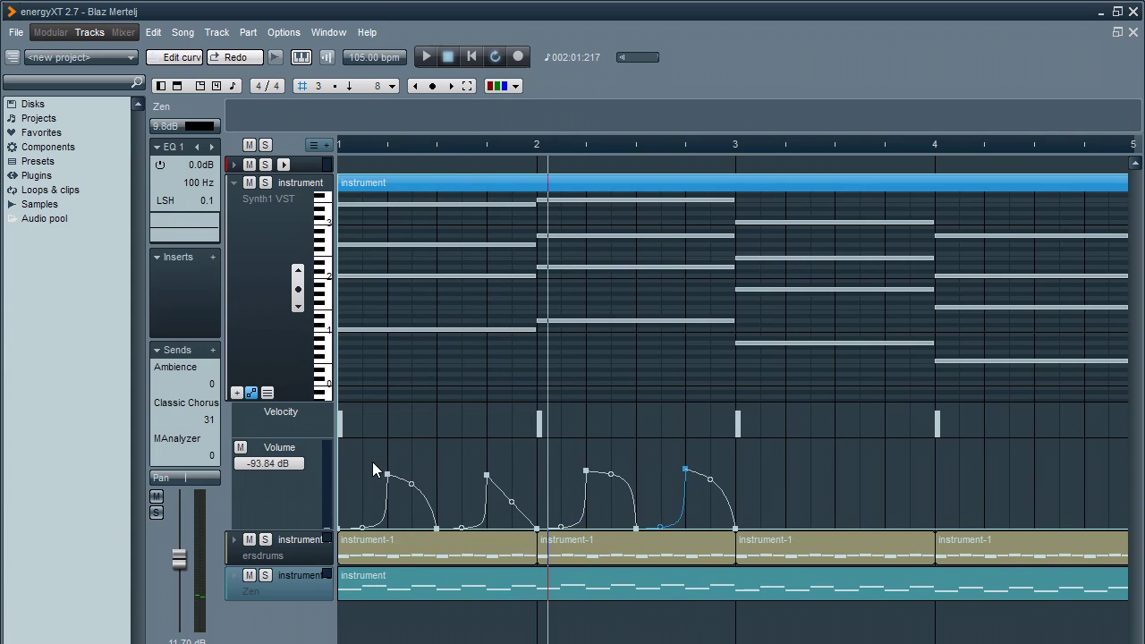
pyautogui.moveTo(390, 481); pyautogui.dragTo(376, 482)
pyautogui.moveTo(437, 530); pyautogui.dragTo(388, 530)
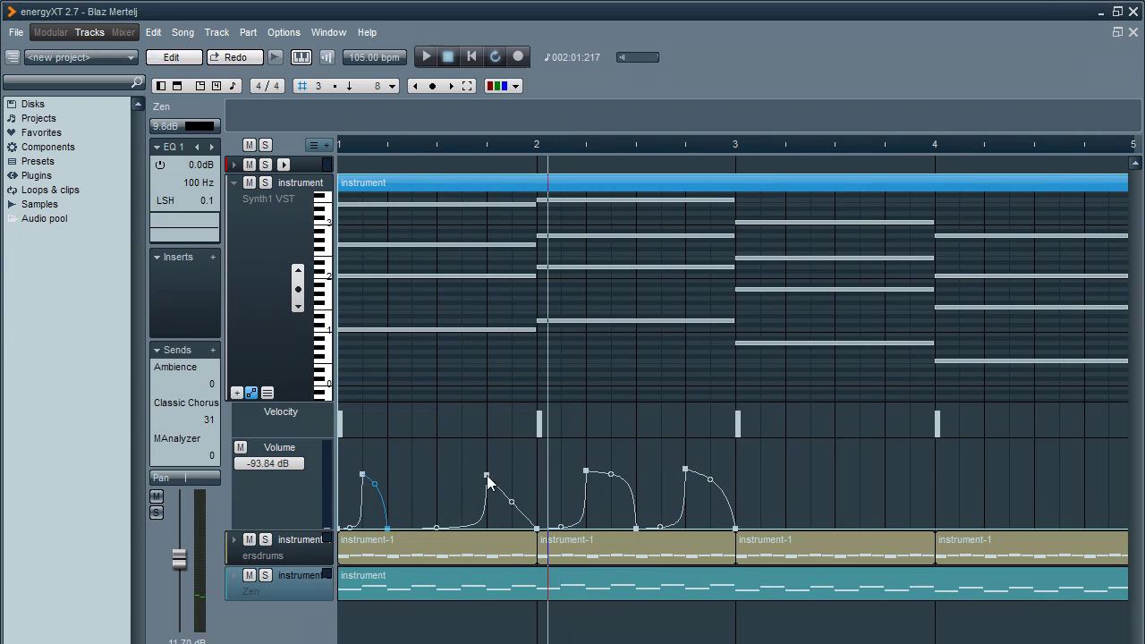
pyautogui.moveTo(485, 475); pyautogui.dragTo(410, 475)
pyautogui.moveTo(537, 529); pyautogui.dragTo(425, 543)
# - Move the last two volume peaks into beats 3 and 4 of bar 1, and play back the result briefly
pyautogui.moveTo(583, 477); pyautogui.dragTo(466, 481)
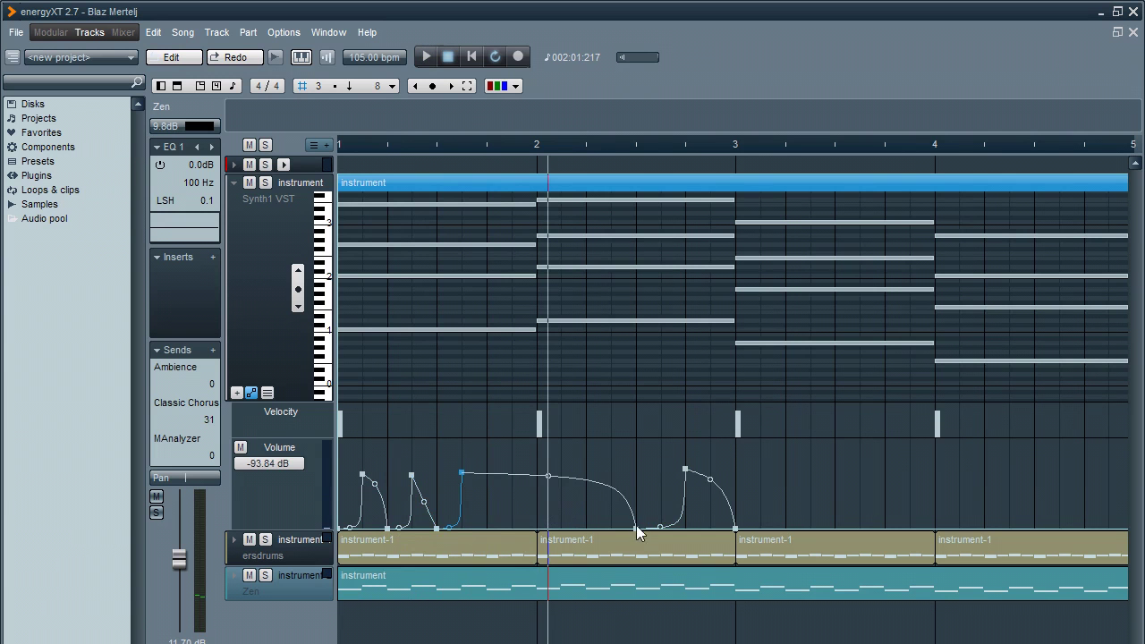
pyautogui.moveTo(636, 526); pyautogui.dragTo(490, 534)
pyautogui.moveTo(682, 469); pyautogui.dragTo(509, 475)
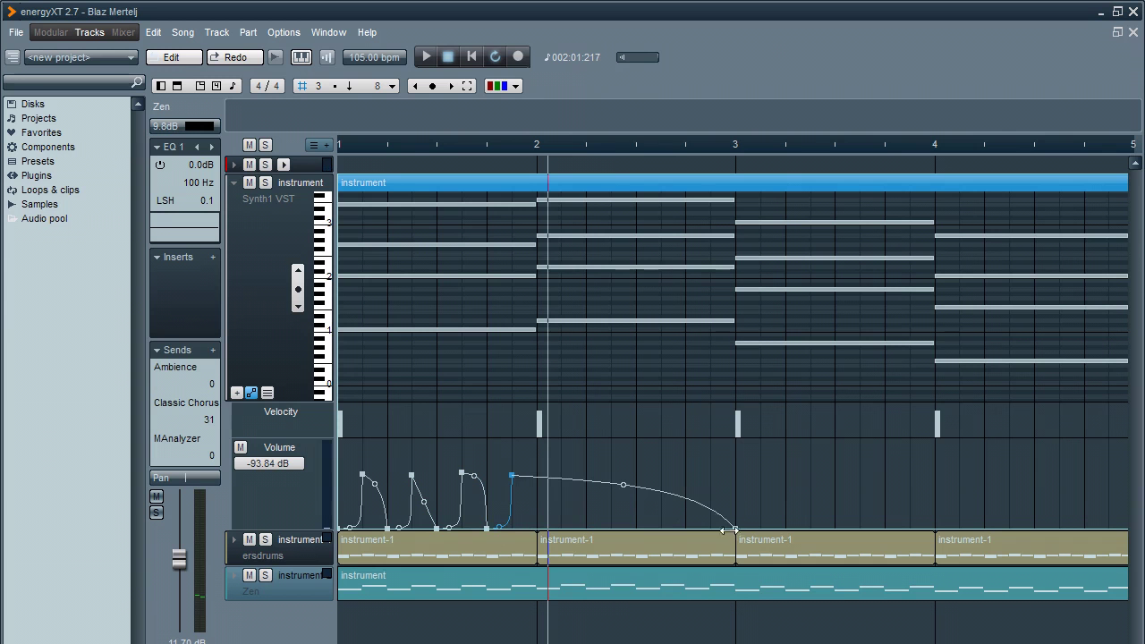
pyautogui.moveTo(733, 527); pyautogui.dragTo(526, 549)
pyautogui.press('space')
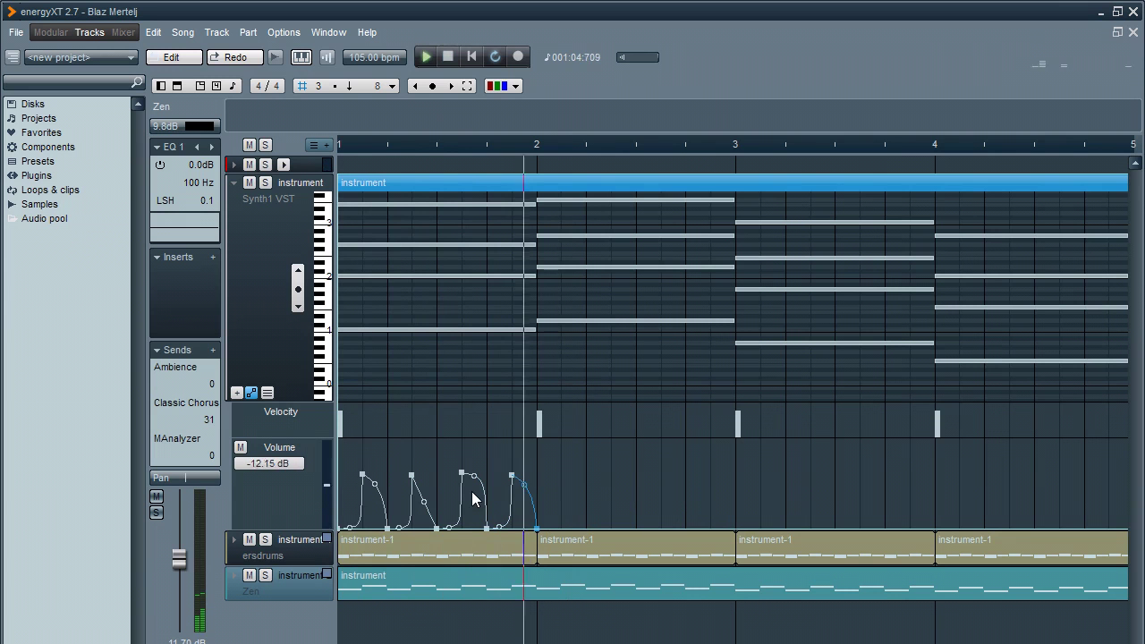
pyautogui.press('space')
# - Delete all the volume envelope points together with the Volume automation lane, and collapse the Synth1 track
pyautogui.moveTo(585, 473); pyautogui.dragTo(217, 529)
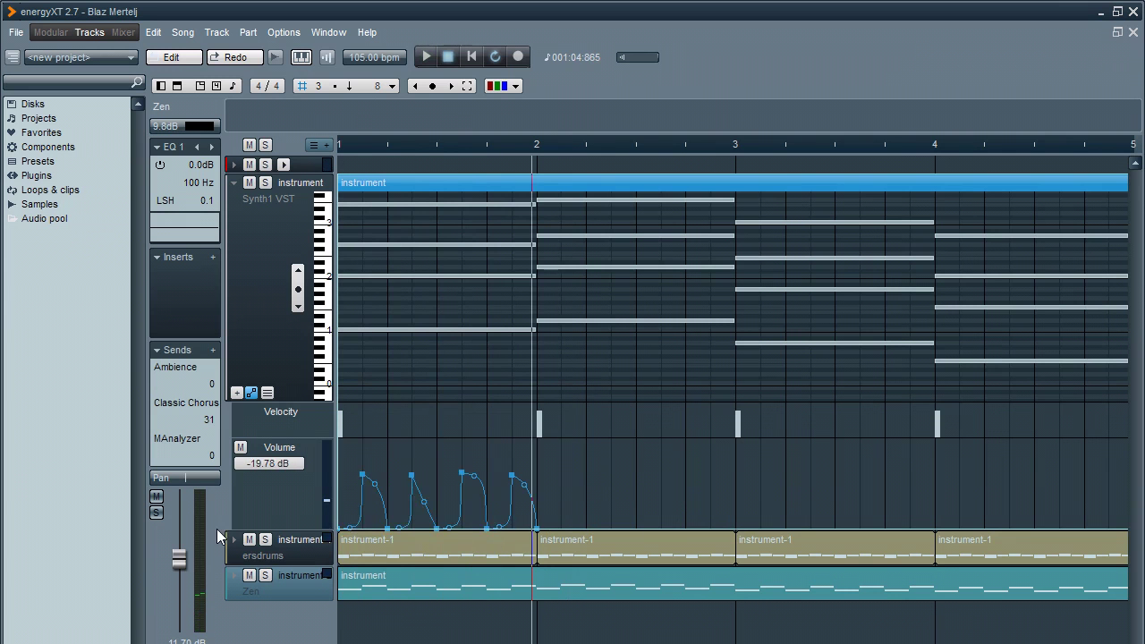
pyautogui.press('Delete')
pyautogui.rightClick(286, 491)
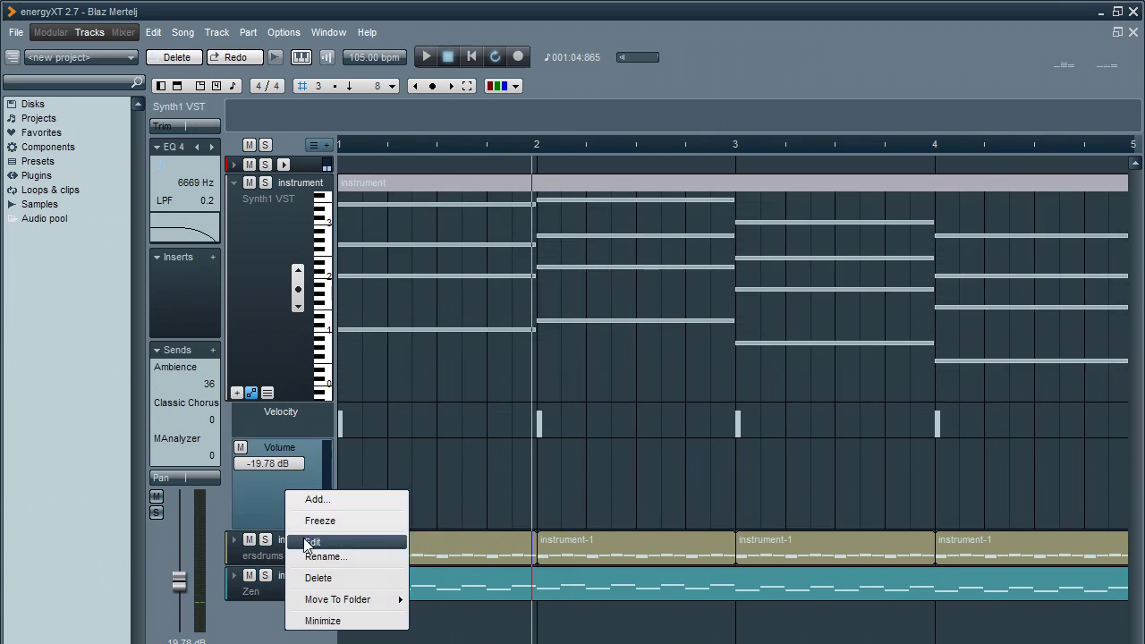
pyautogui.click(317, 578)
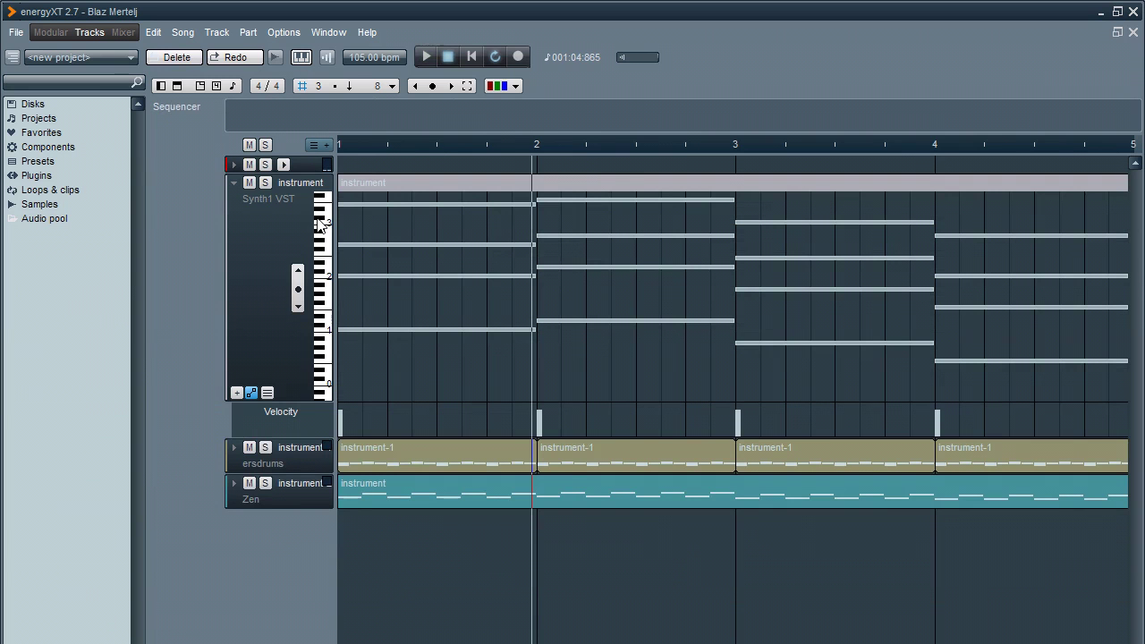
pyautogui.click(267, 230)
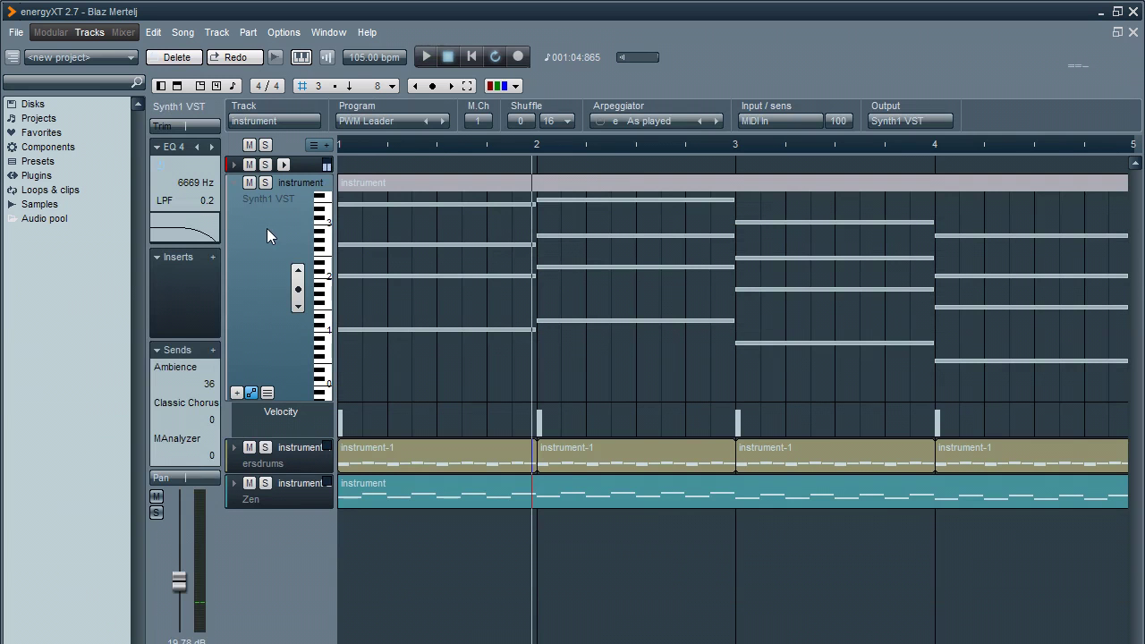
pyautogui.click(233, 183)
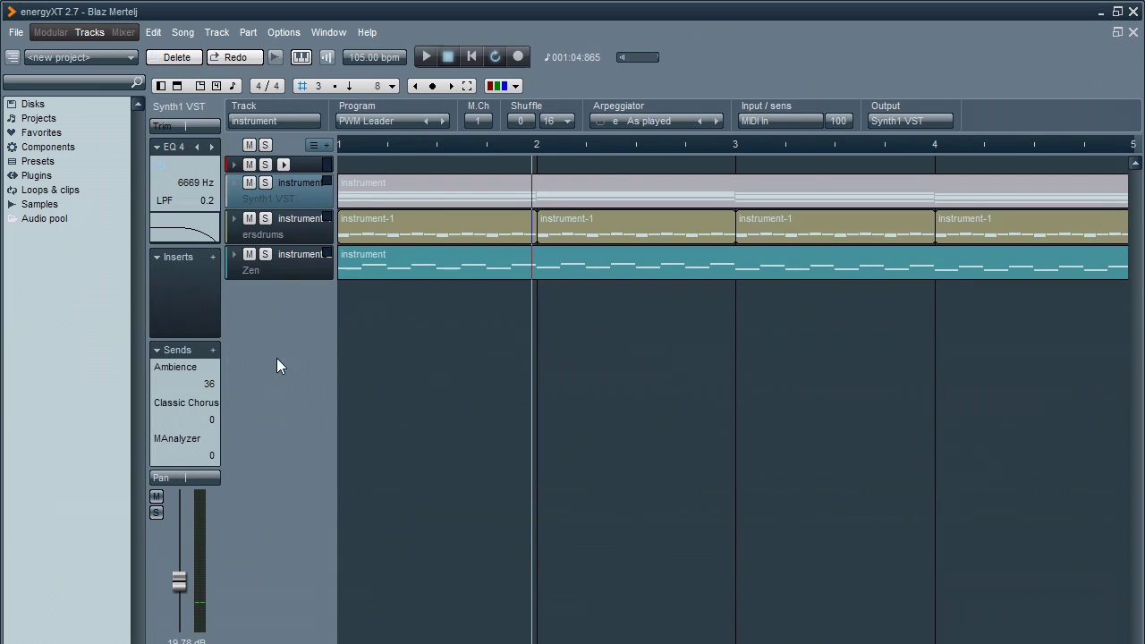
# - Add a new instrument track with its output routed to Synth1 VST, and insert a one-beat part at the start of bar 1
pyautogui.rightClick(301, 351)
pyautogui.click(330, 473)
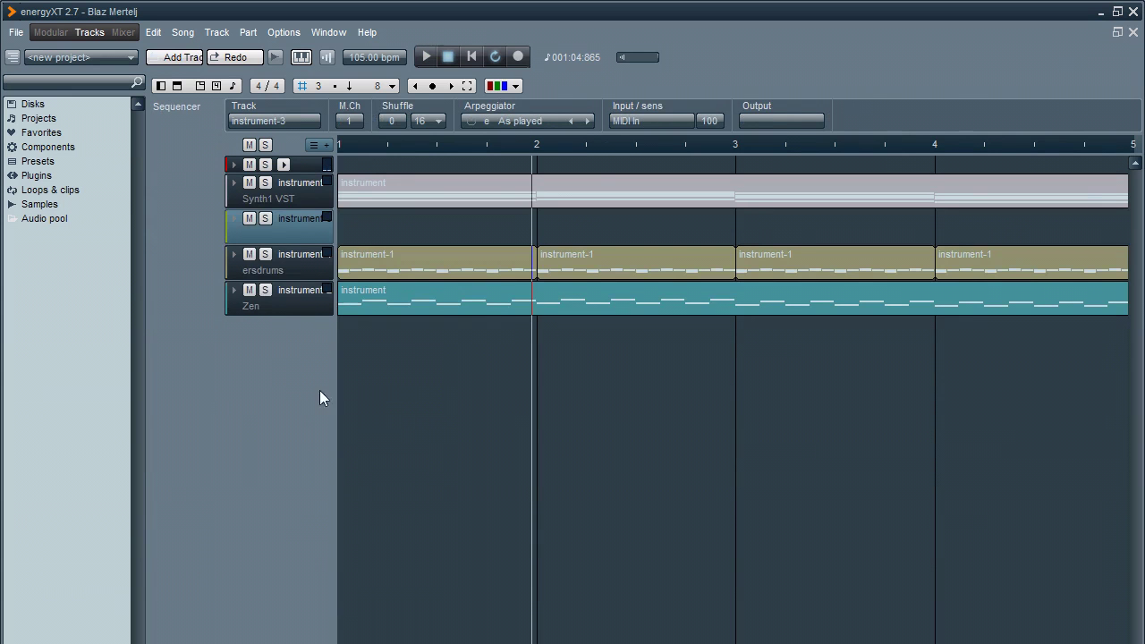
pyautogui.rightClick(285, 234)
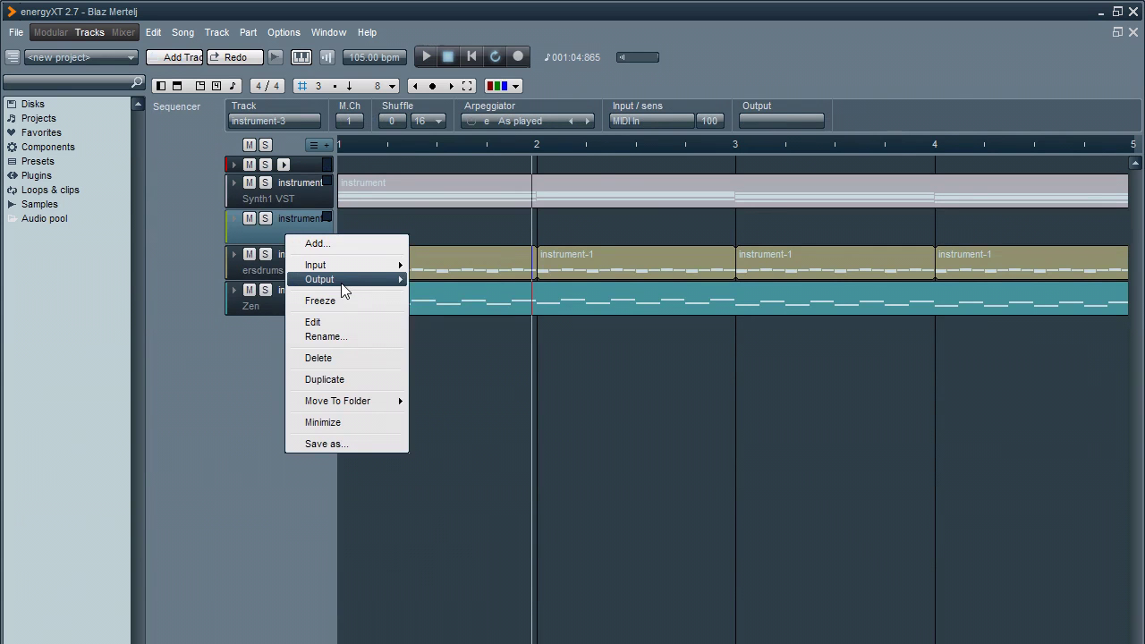
pyautogui.moveTo(382, 281)
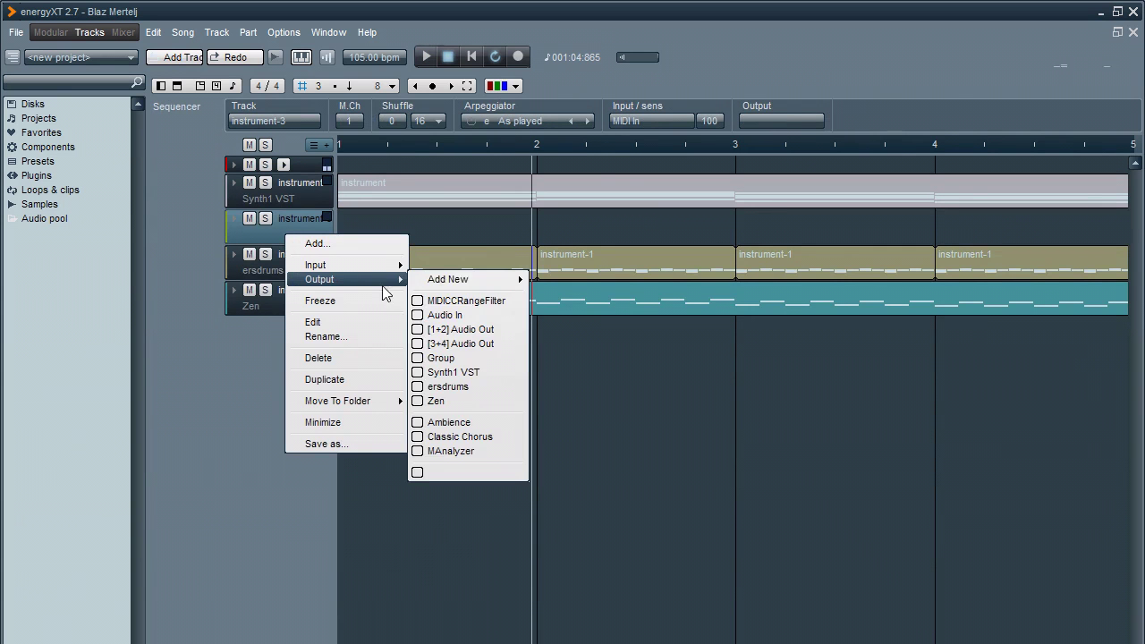
pyautogui.click(461, 373)
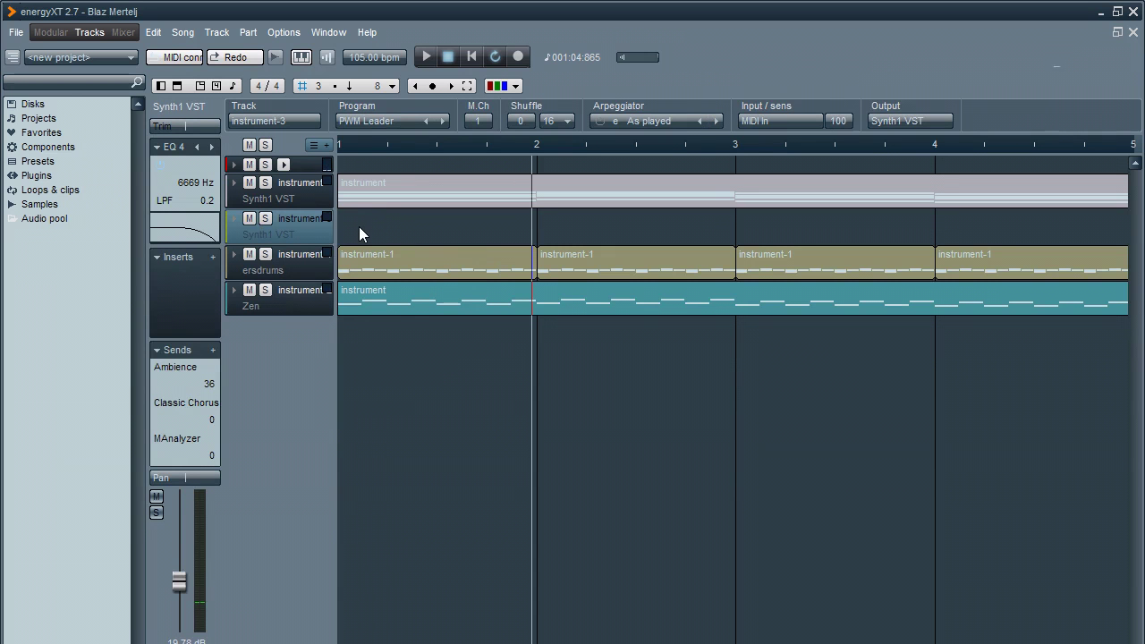
pyautogui.keyDown('ctrl'); pyautogui.scroll(1, 359, 226); pyautogui.keyUp('ctrl')
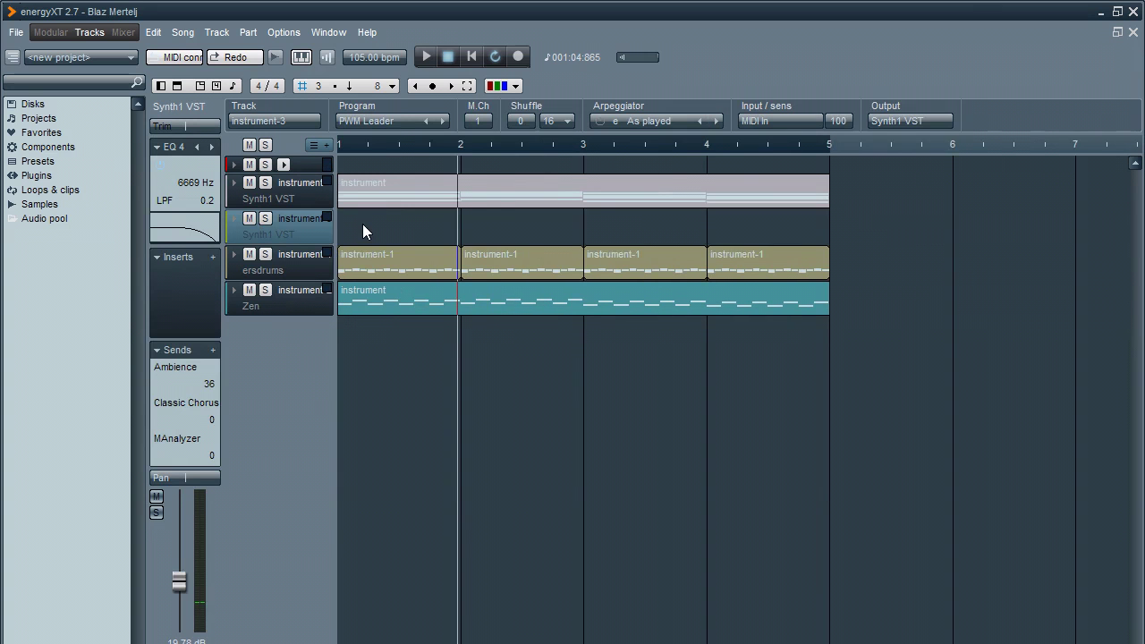
pyautogui.moveTo(362, 223)
pyautogui.mouseDown()
pyautogui.moveTo(816, 214)
pyautogui.moveTo(707, 238)
pyautogui.moveTo(373, 264)
pyautogui.mouseUp()
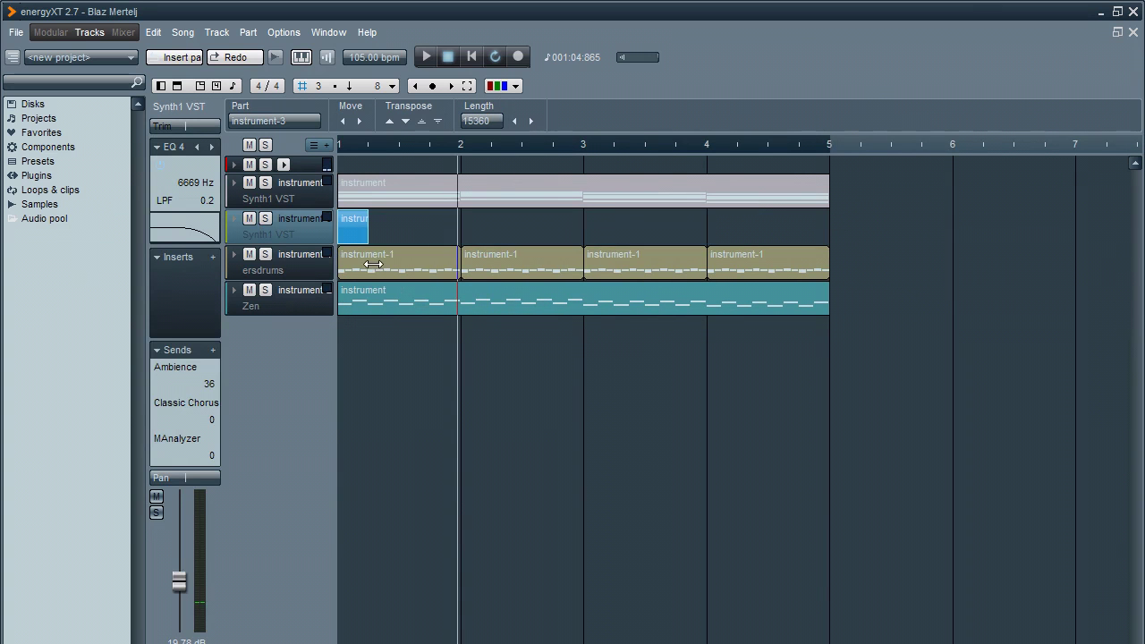
# - Expand the new instrument track and add a Volume automation lane for Synth1 VST to it
pyautogui.click(233, 220)
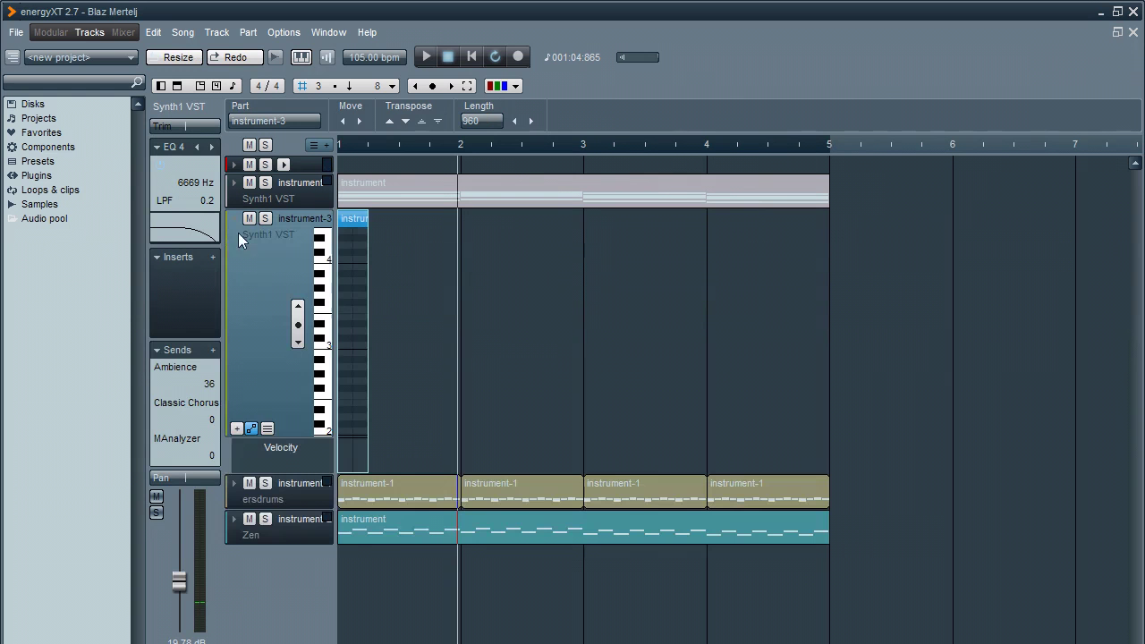
pyautogui.click(238, 428)
pyautogui.moveTo(290, 566)
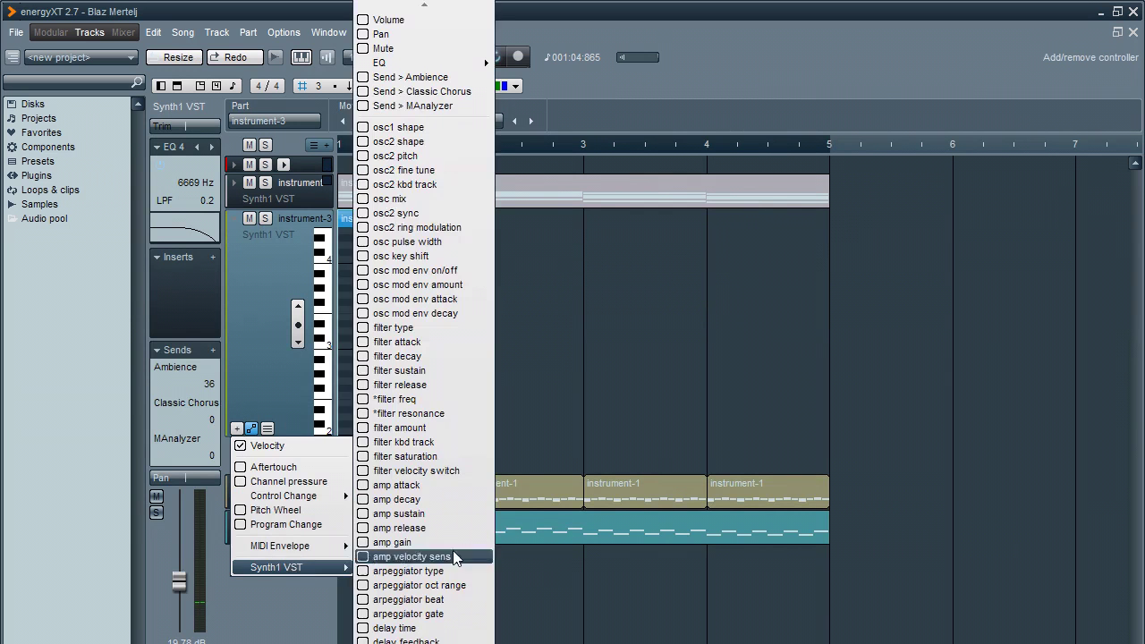
pyautogui.click(467, 13)
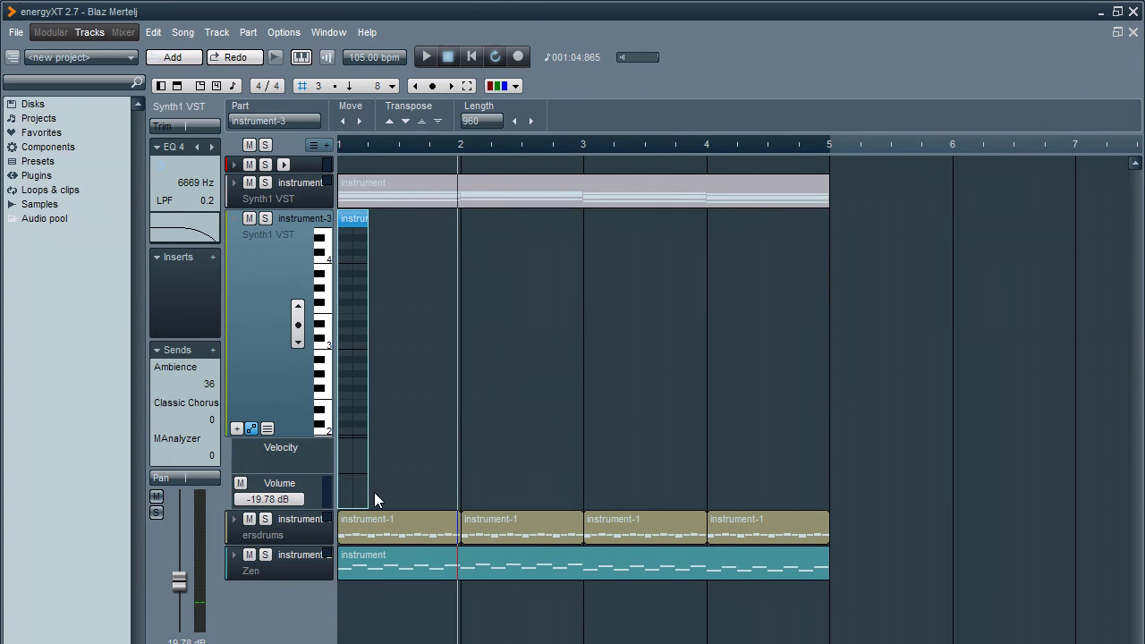
# - Delete the new track's Velocity lane, and show the Volume automation directly inside the track at a reduced height
pyautogui.rightClick(313, 453)
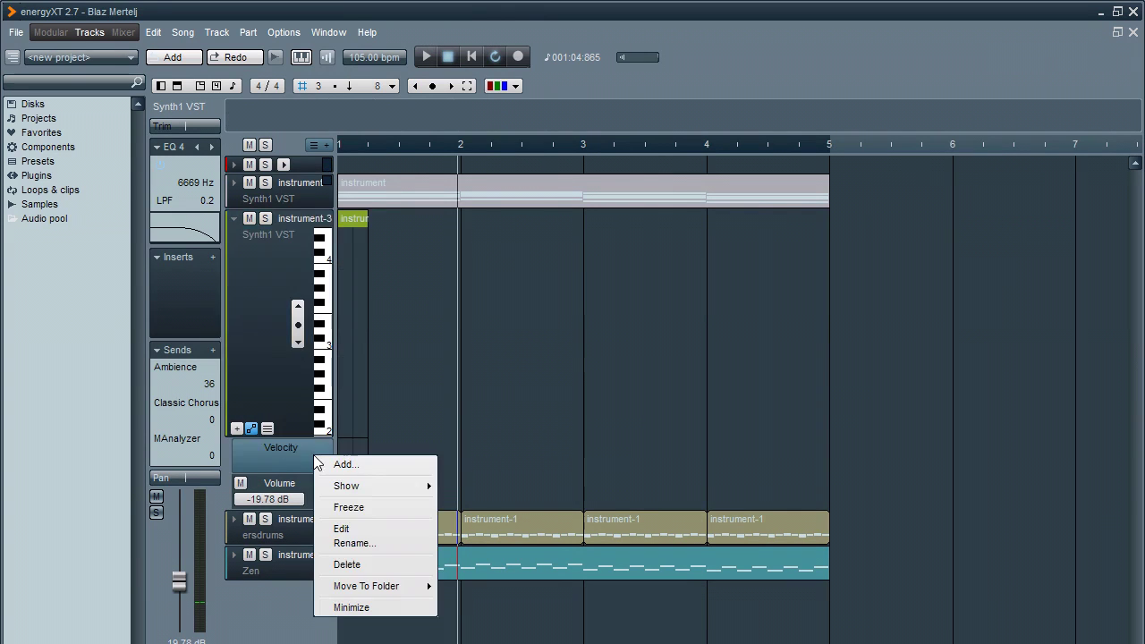
pyautogui.click(365, 565)
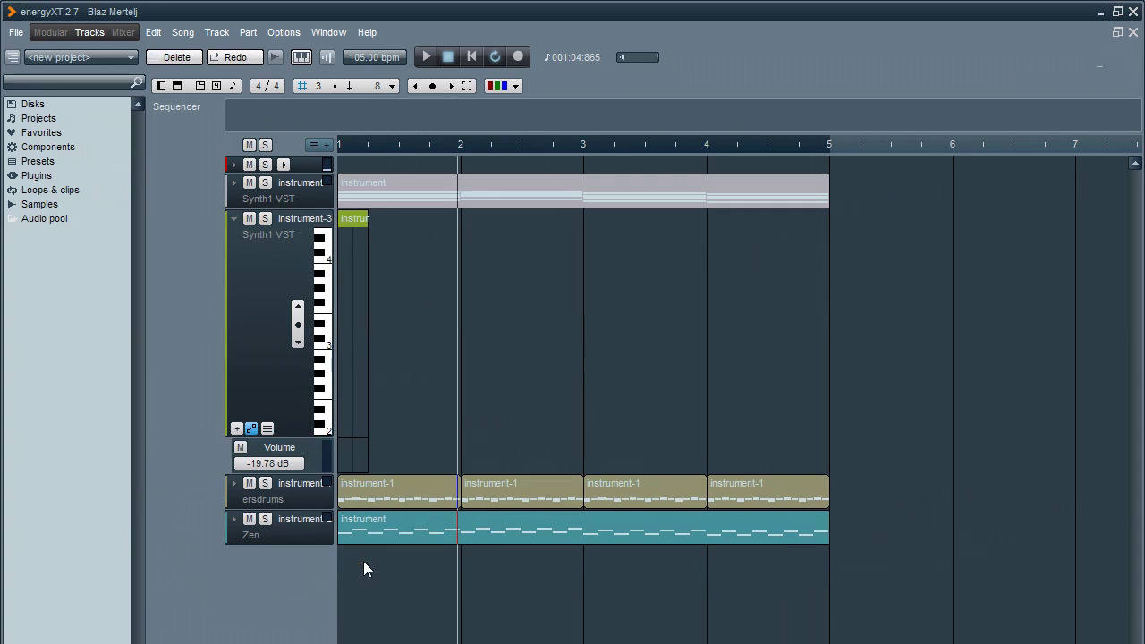
pyautogui.click(267, 430)
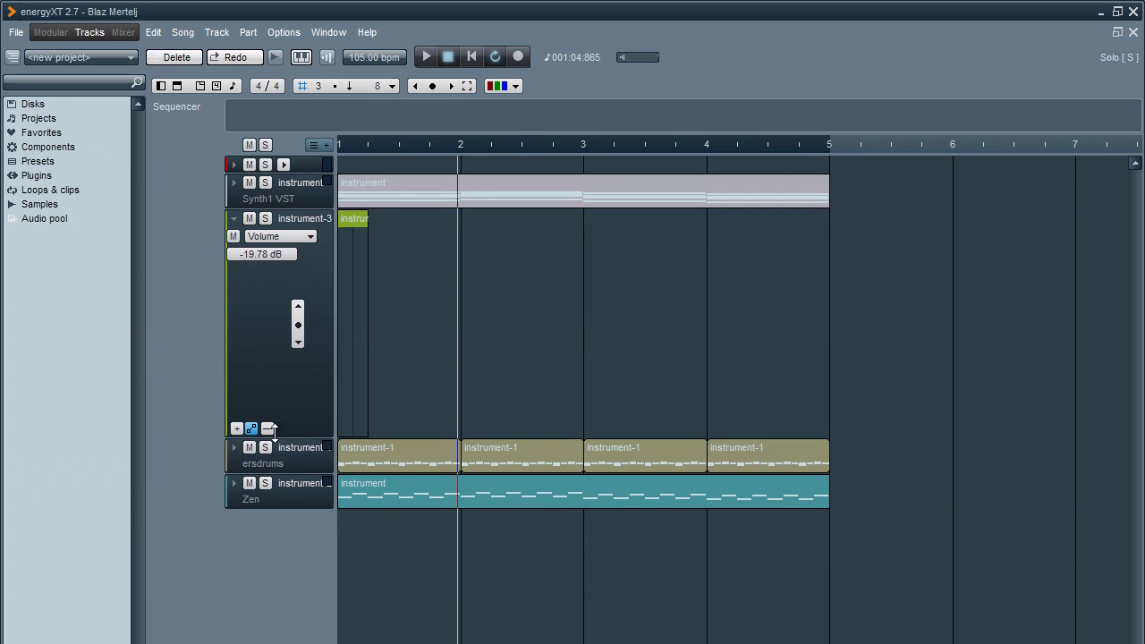
pyautogui.moveTo(289, 437); pyautogui.dragTo(293, 338)
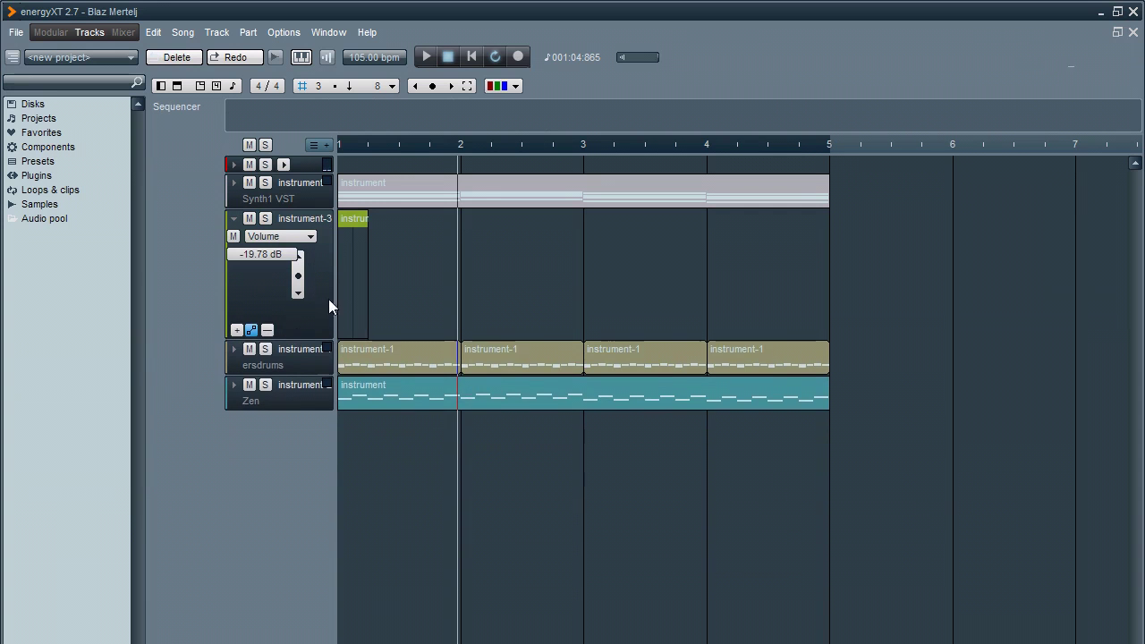
# - Draw a curved volume envelope in the one-beat part, from minimum to a peak midway and back to minimum, and start playback
pyautogui.scroll(3, 344, 282)
pyautogui.hscroll(-1, 345, 283)
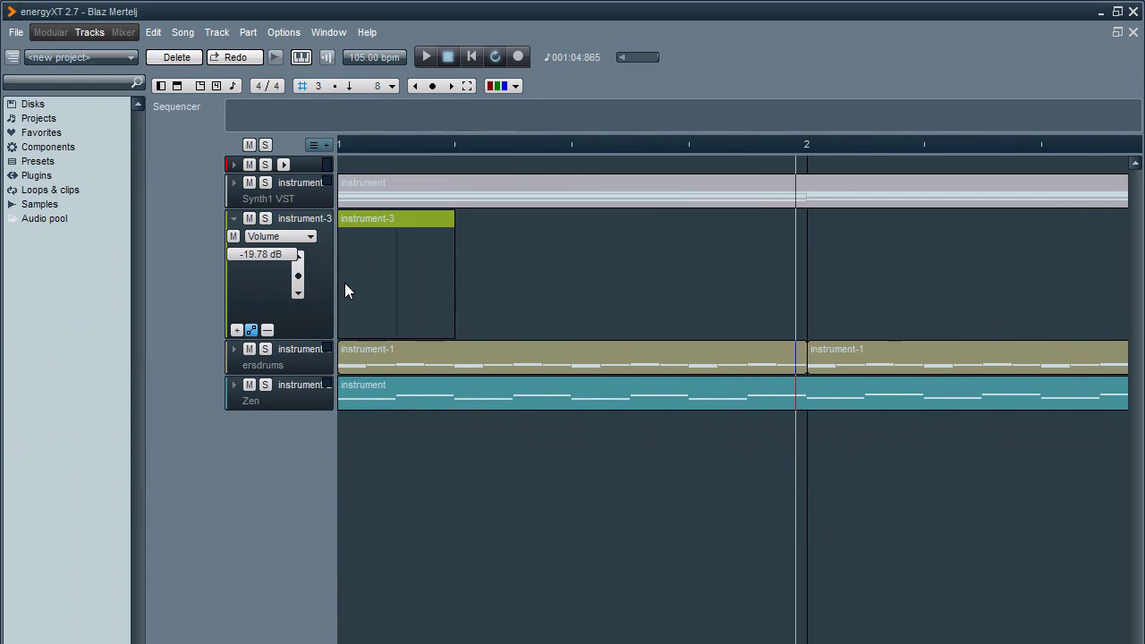
pyautogui.click(344, 324)
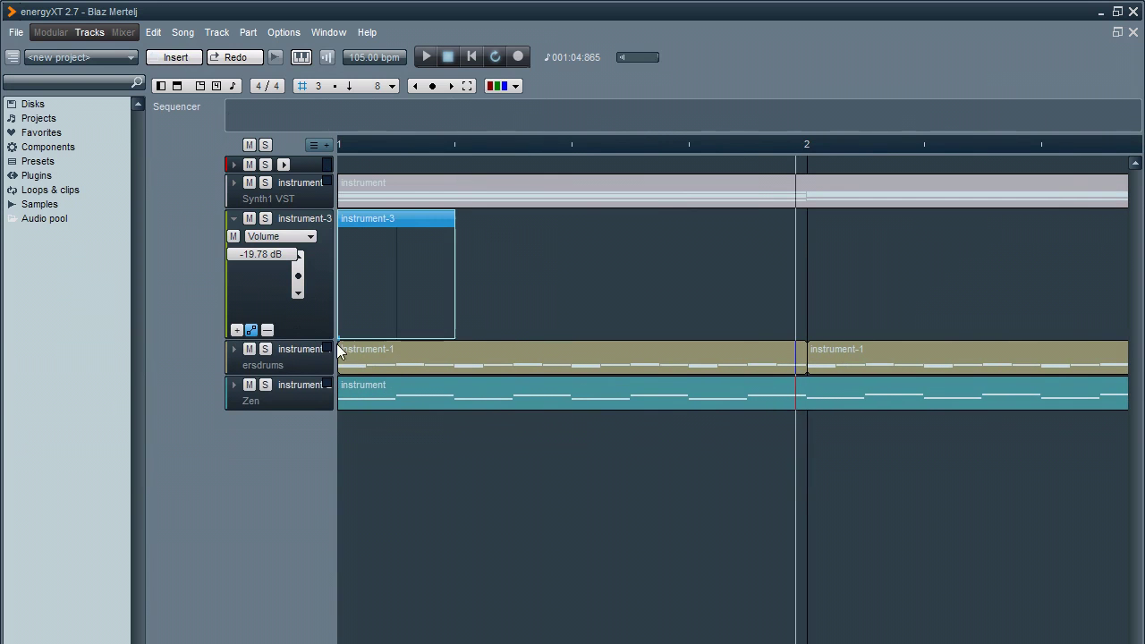
pyautogui.click(397, 260)
pyautogui.moveTo(443, 309); pyautogui.dragTo(454, 338)
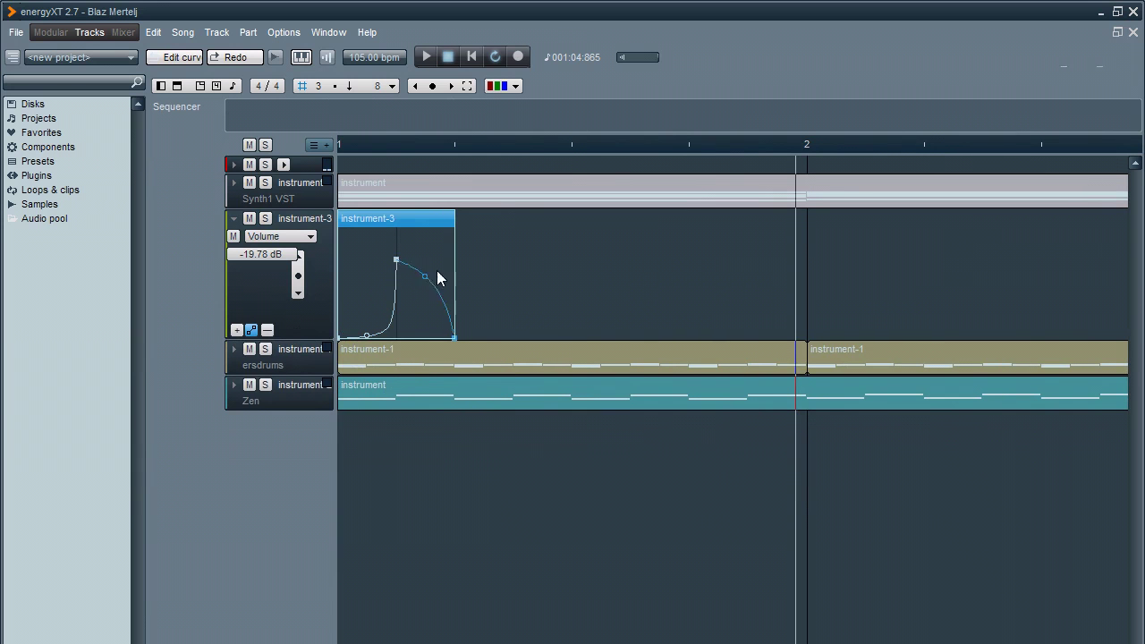
pyautogui.press('space')
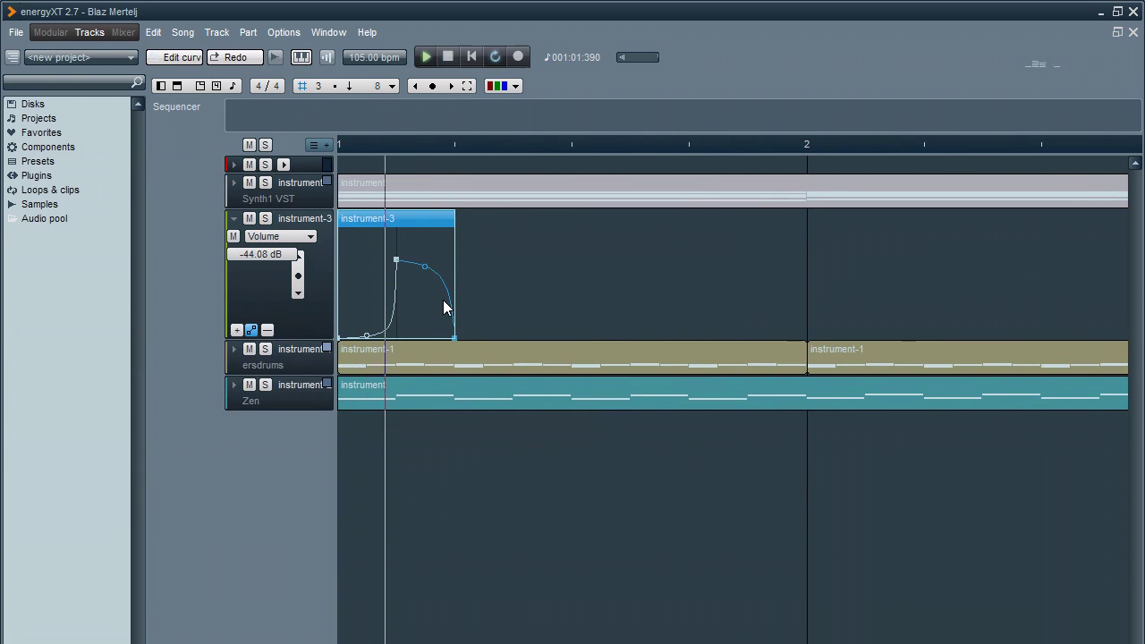
# - Duplicate the one-beat volume automation part until the copies fill all four bars up to bar 5, and play from the start
pyautogui.moveTo(443, 300); pyautogui.dragTo(448, 276)
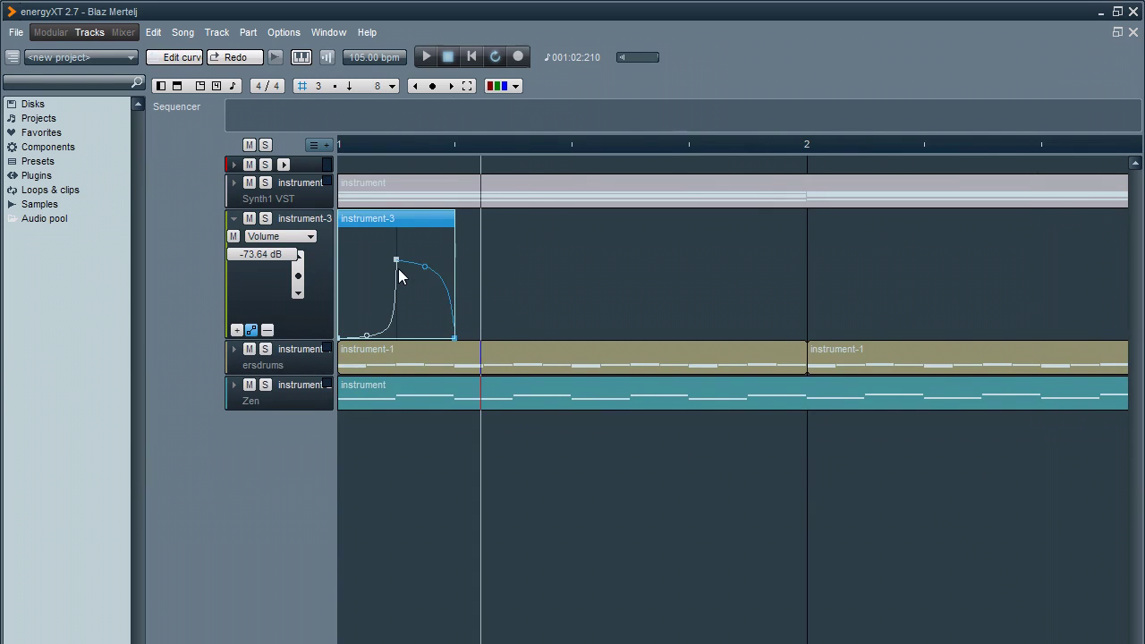
pyautogui.scroll(-2, 399, 269)
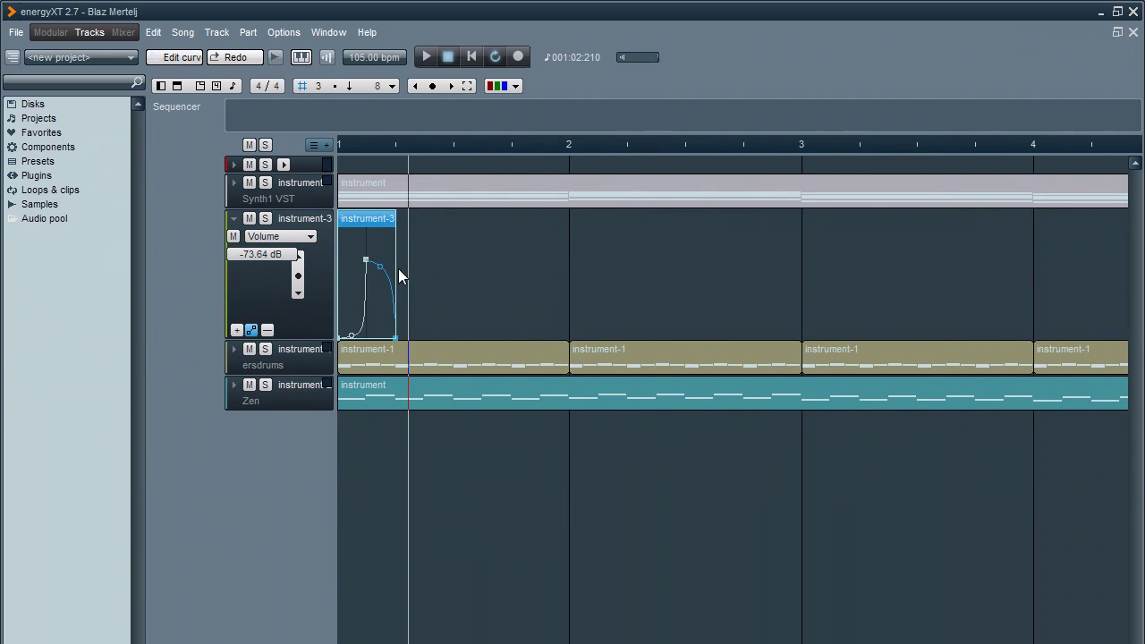
pyautogui.hotkey('ctrl', 'd')
pyautogui.hotkey('ctrl', 'd')
pyautogui.hotkey('ctrl', 'd')
pyautogui.hotkey('ctrl', 'd')
pyautogui.hotkey('ctrl', 'd')
pyautogui.hotkey('ctrl', 'd')
pyautogui.hotkey('ctrl', 'd')
pyautogui.hotkey('ctrl', 'd')
pyautogui.hotkey('ctrl', 'd')
pyautogui.hotkey('ctrl', 'd')
pyautogui.hotkey('ctrl', 'd')
pyautogui.hotkey('ctrl', 'd')
pyautogui.hotkey('ctrl', 'd')
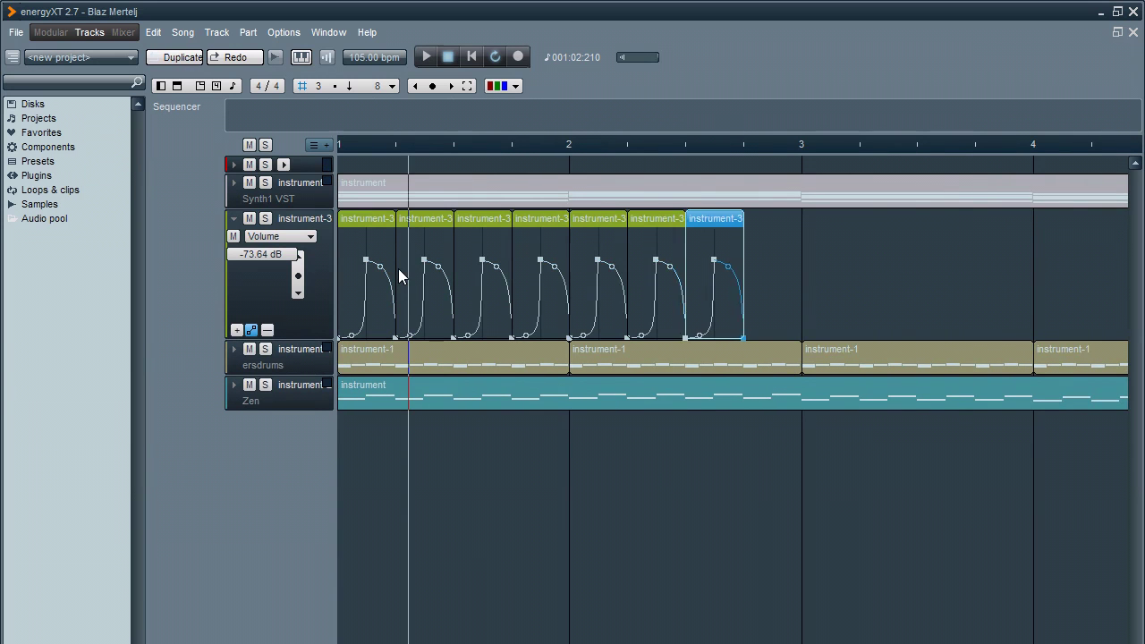
pyautogui.hotkey('ctrl', 'd')
pyautogui.hotkey('ctrl', 'd')
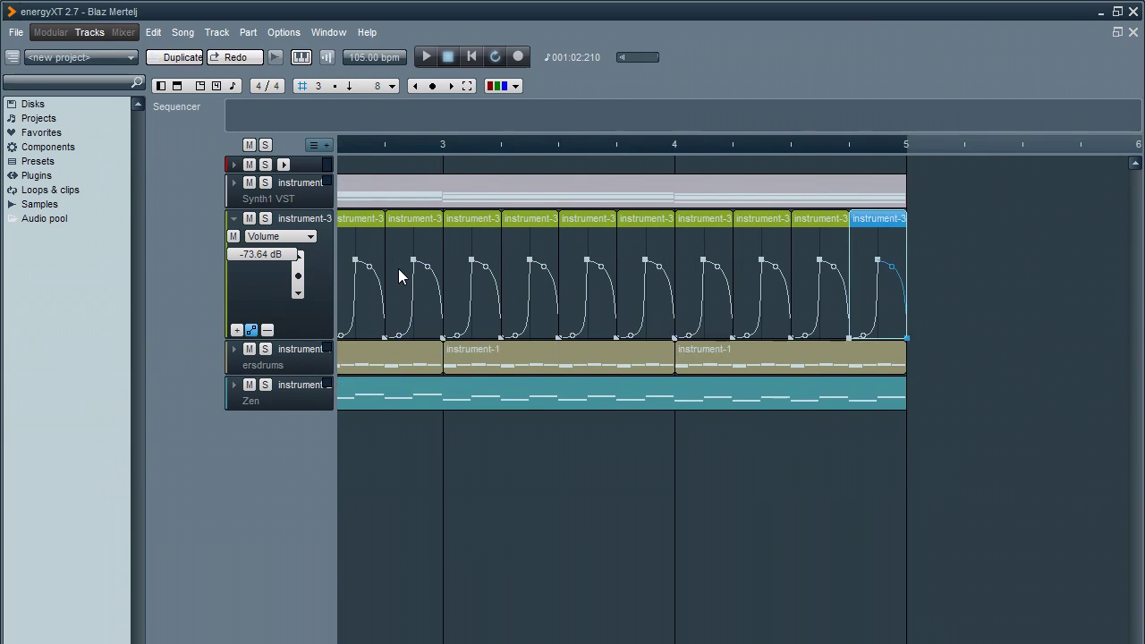
pyautogui.press('Home')
pyautogui.press('space')
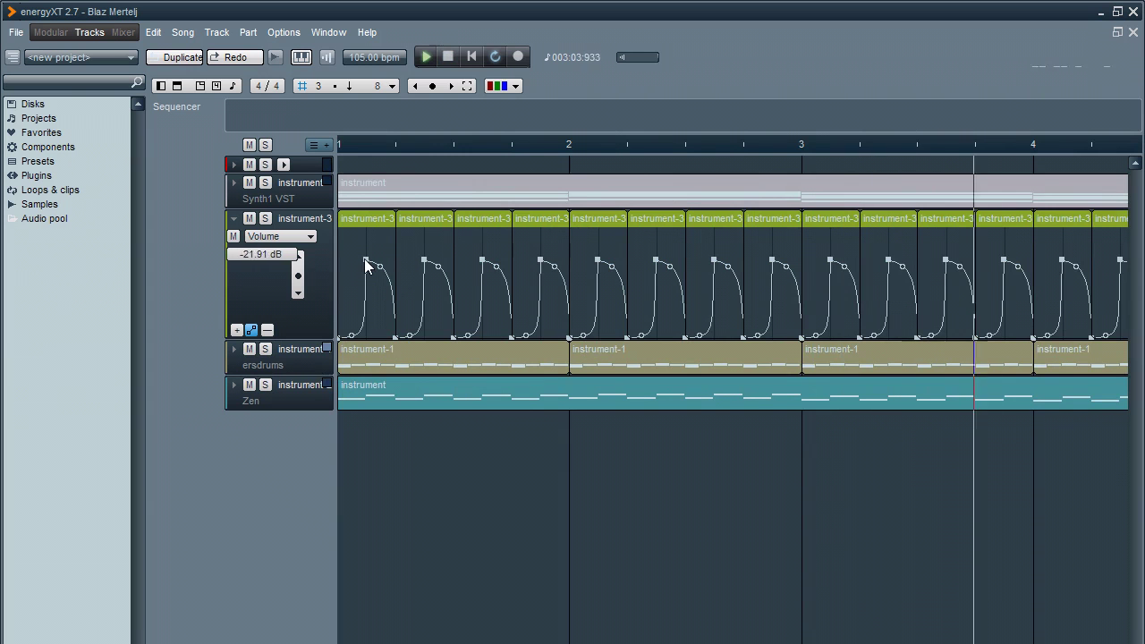
# - Reduce the height of the Volume automation track
pyautogui.moveTo(295, 337); pyautogui.dragTo(302, 286)
pyautogui.scroll(-4, 433, 283)
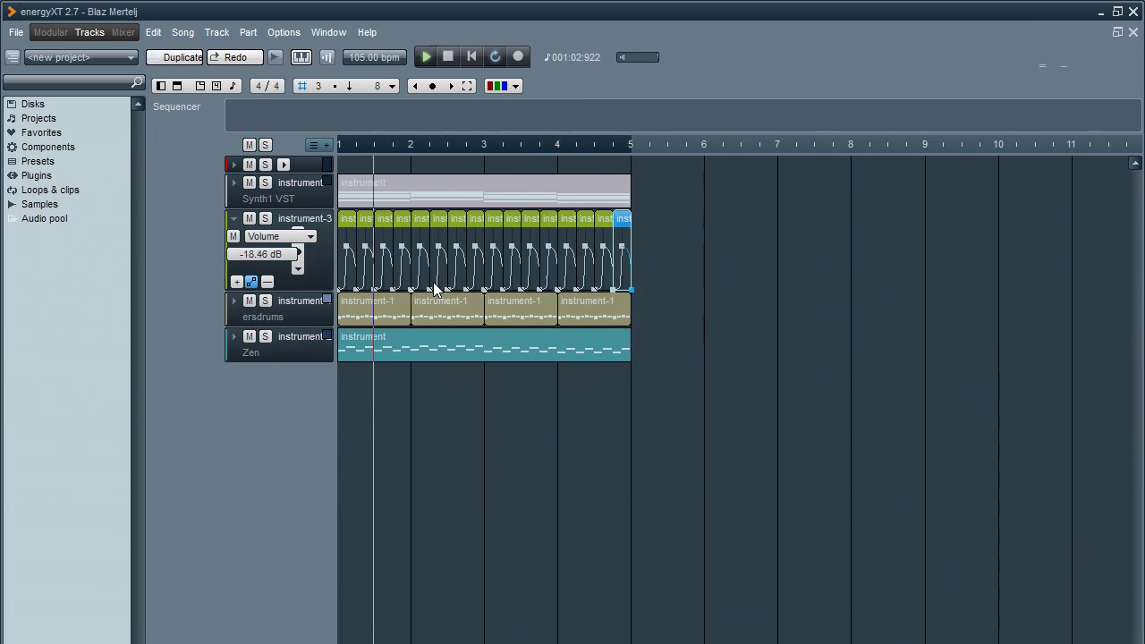
pyautogui.scroll(1, 433, 282)
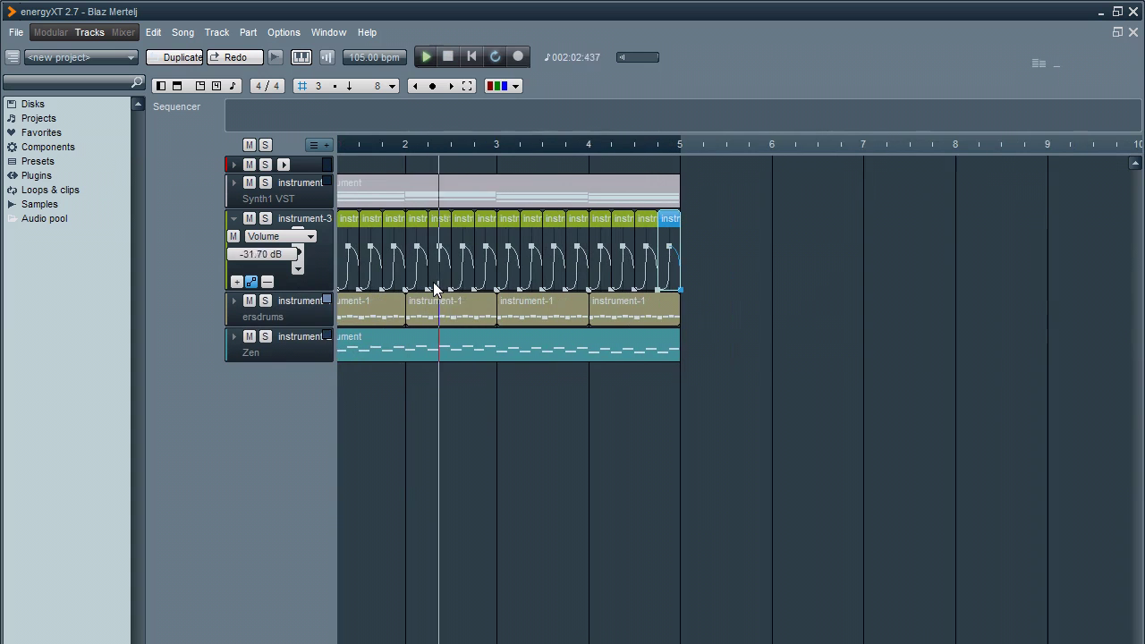
pyautogui.hscroll(-1, 434, 282)
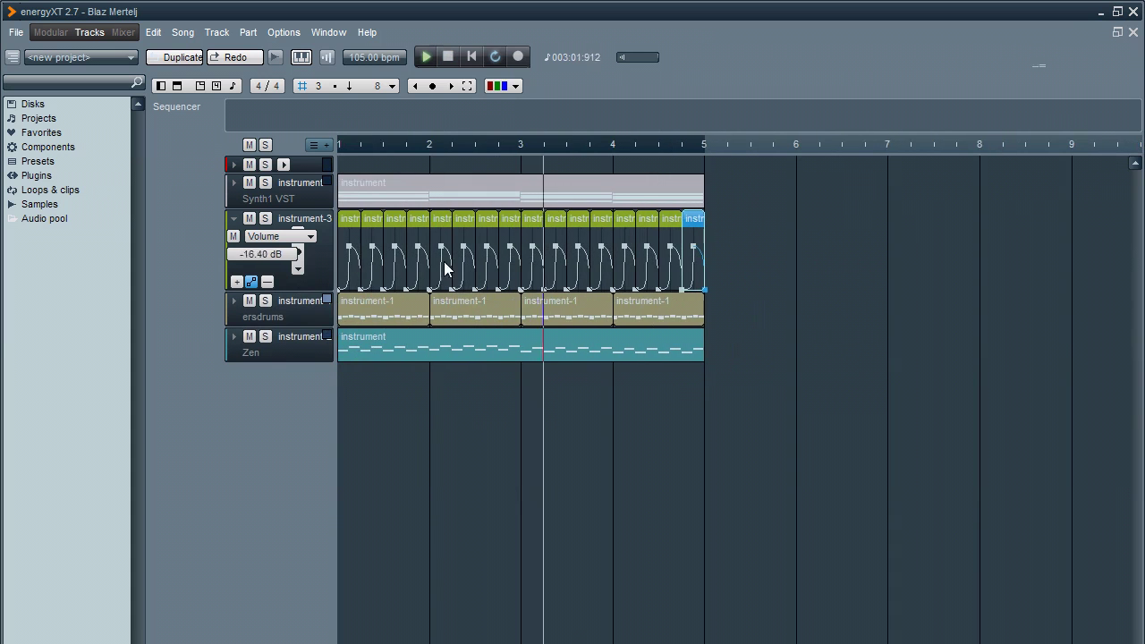
pyautogui.scroll(4, 385, 279)
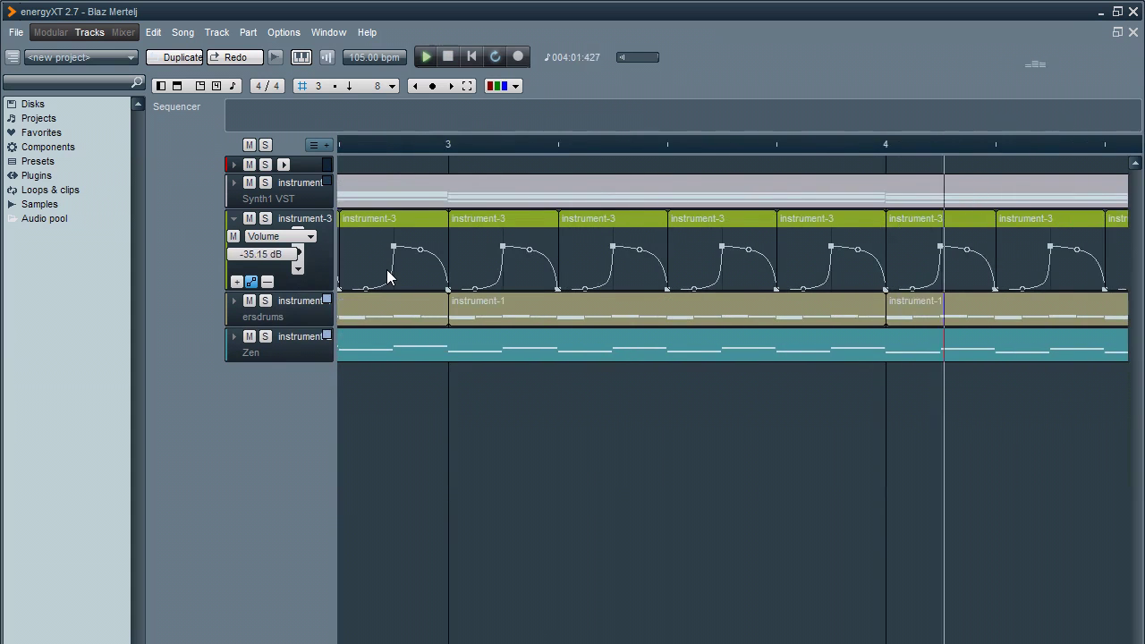
pyautogui.scroll(-3, 387, 269)
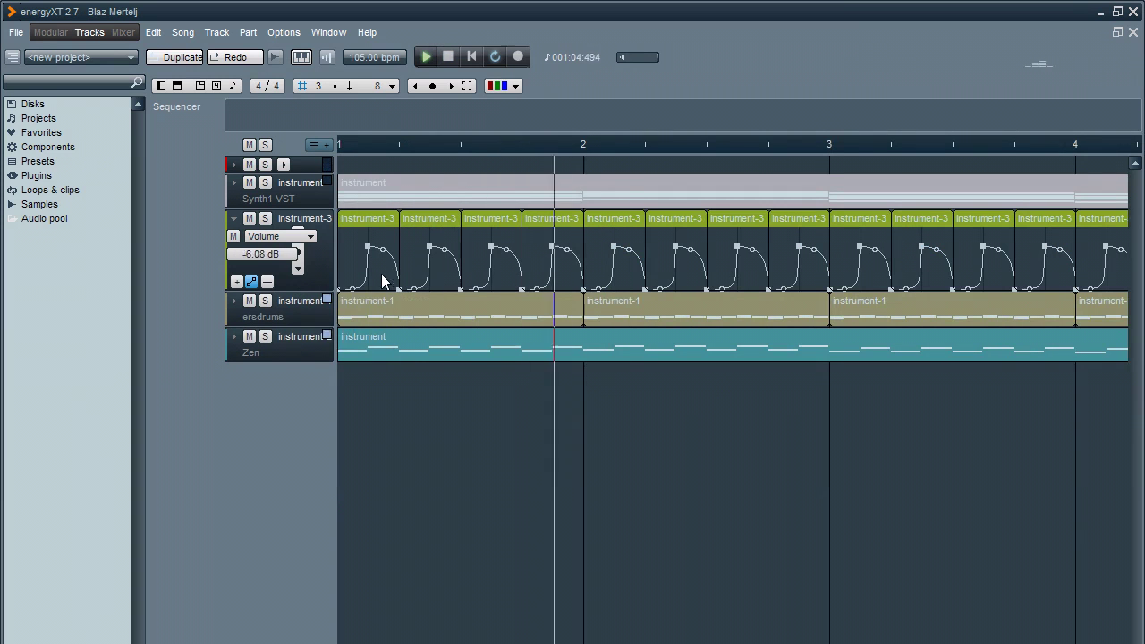
# - Reshape the repeated envelope with a fuller, rounder fall after the peak and a minimum point just before it for a vertical rise
pyautogui.click(357, 290)
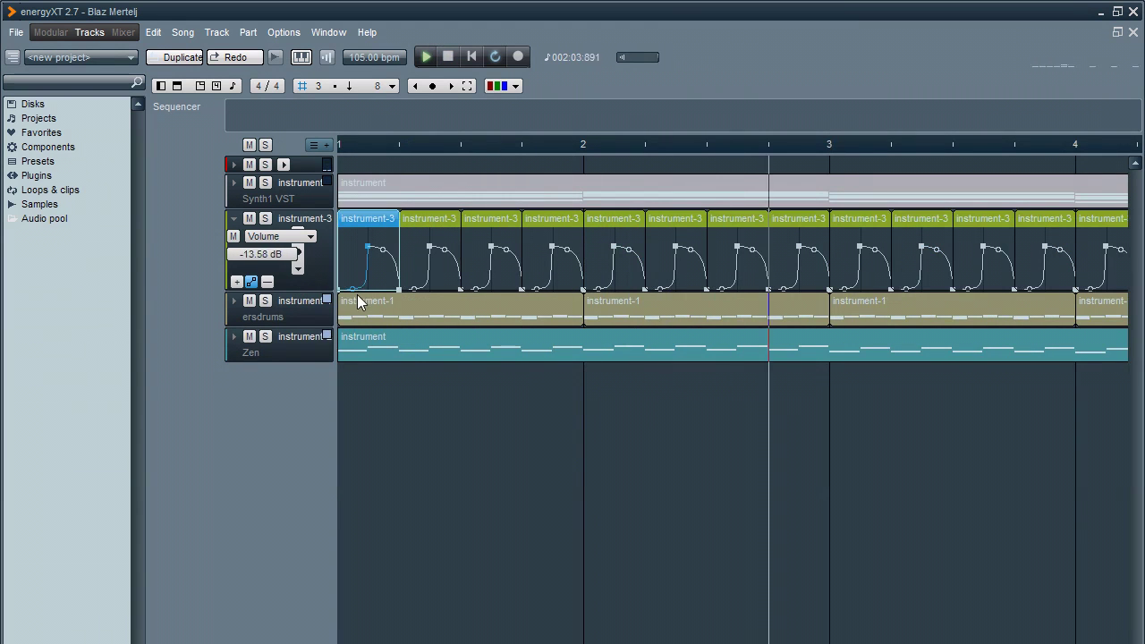
pyautogui.moveTo(383, 249); pyautogui.dragTo(389, 236)
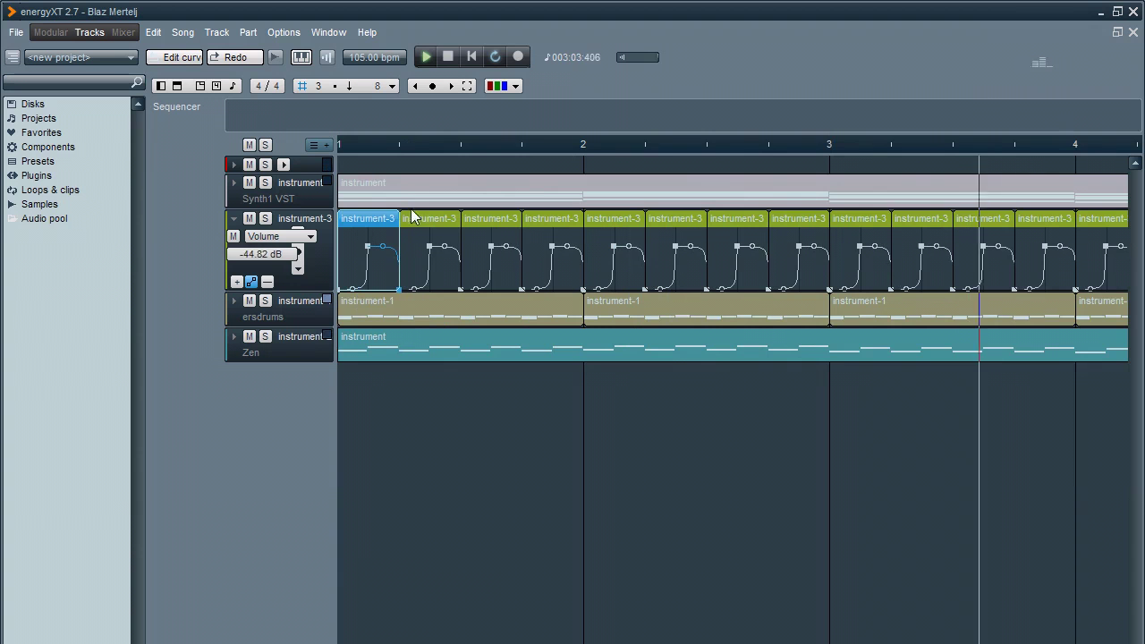
pyautogui.doubleClick(360, 283)
pyautogui.moveTo(360, 284); pyautogui.dragTo(363, 302)
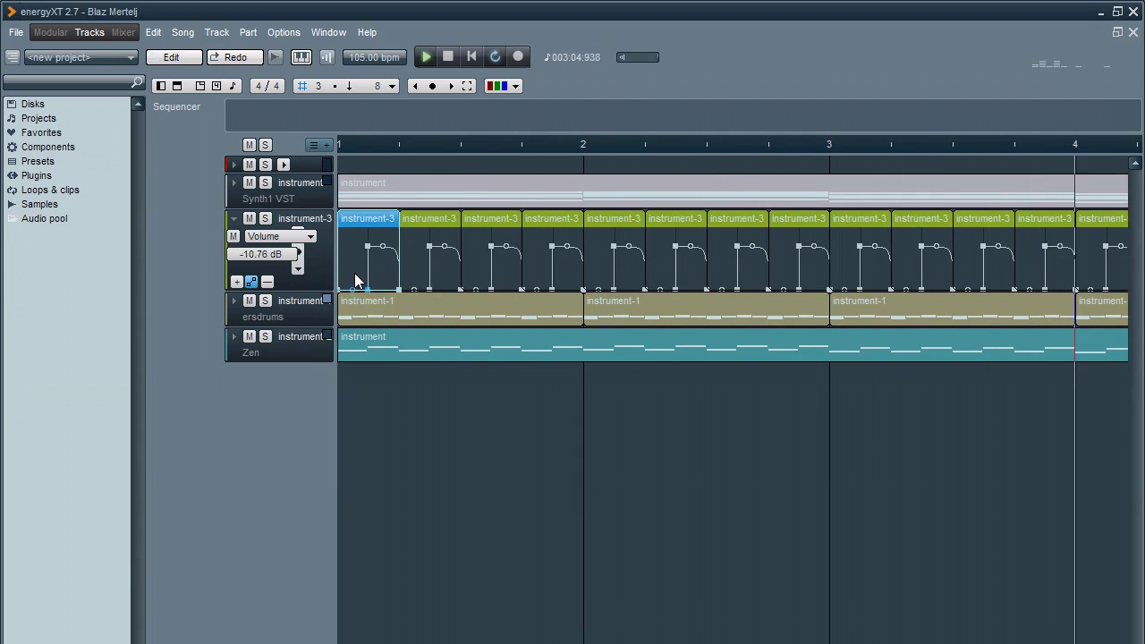
# - Set the quantization to 16, add a sharp volume peak a sixteenth before the main one, and curve its decay steeply inward
pyautogui.click(392, 87)
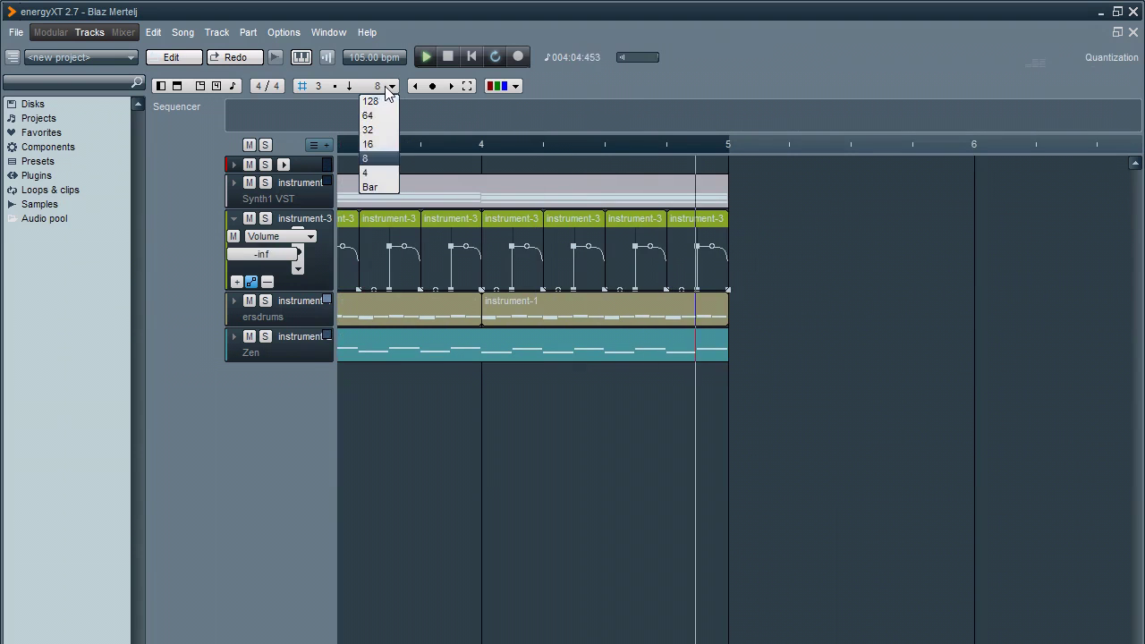
pyautogui.click(382, 144)
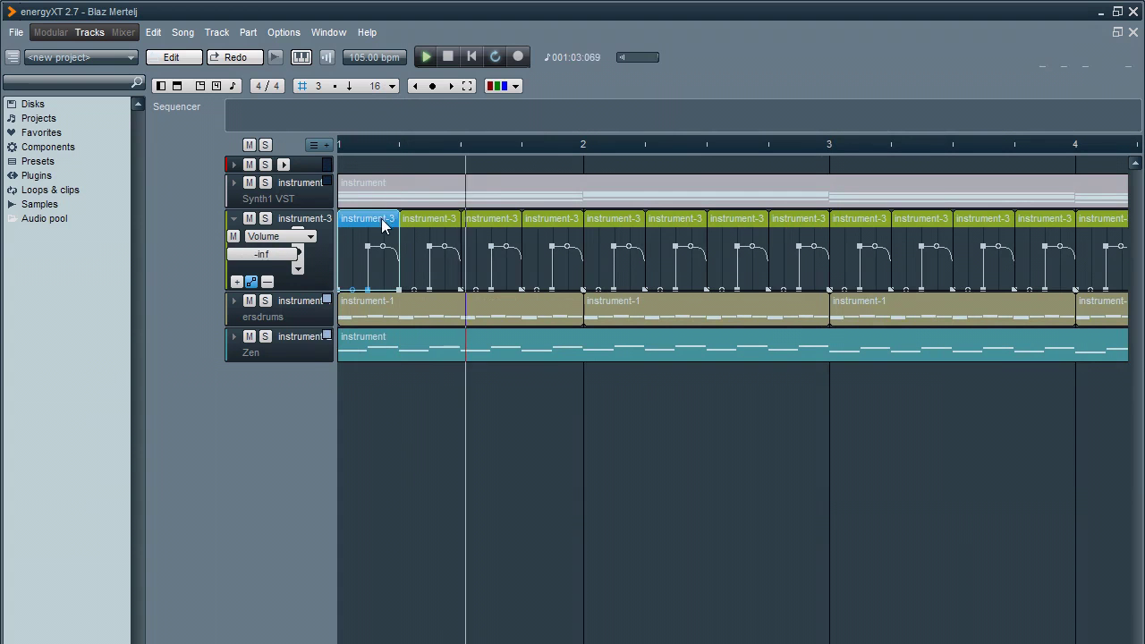
pyautogui.click(351, 267)
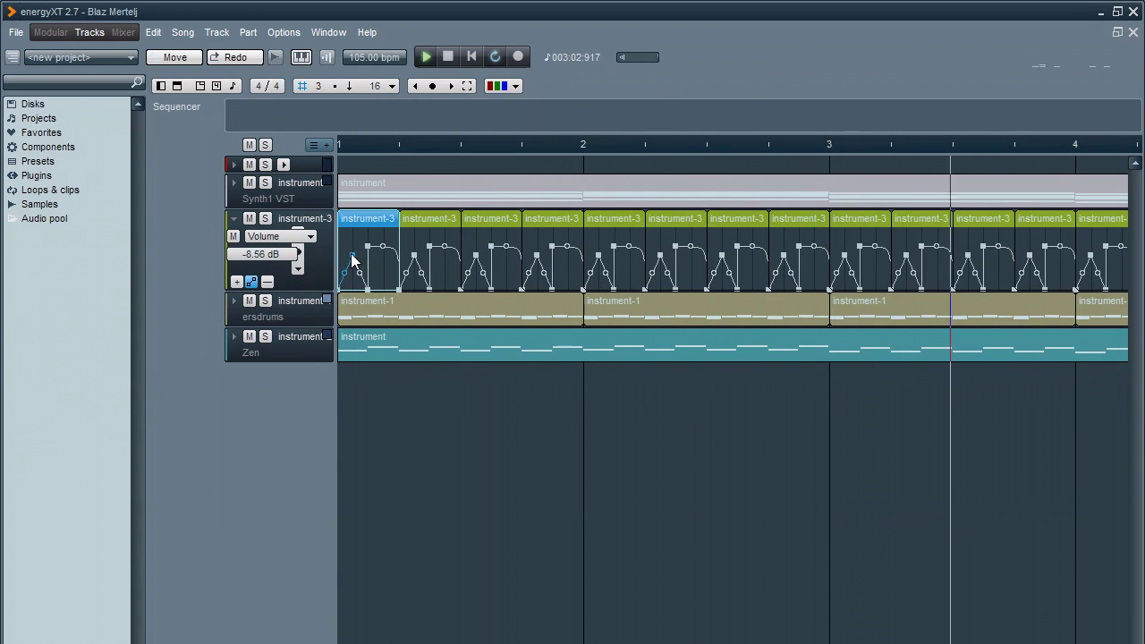
pyautogui.moveTo(351, 263); pyautogui.dragTo(356, 306)
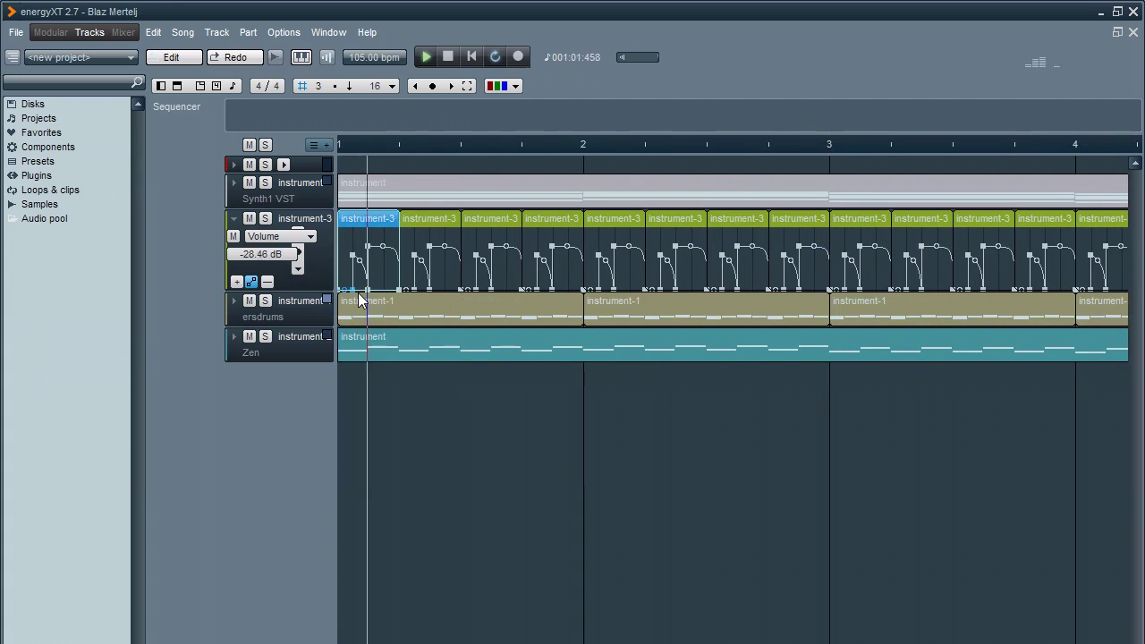
pyautogui.moveTo(359, 262); pyautogui.dragTo(361, 289)
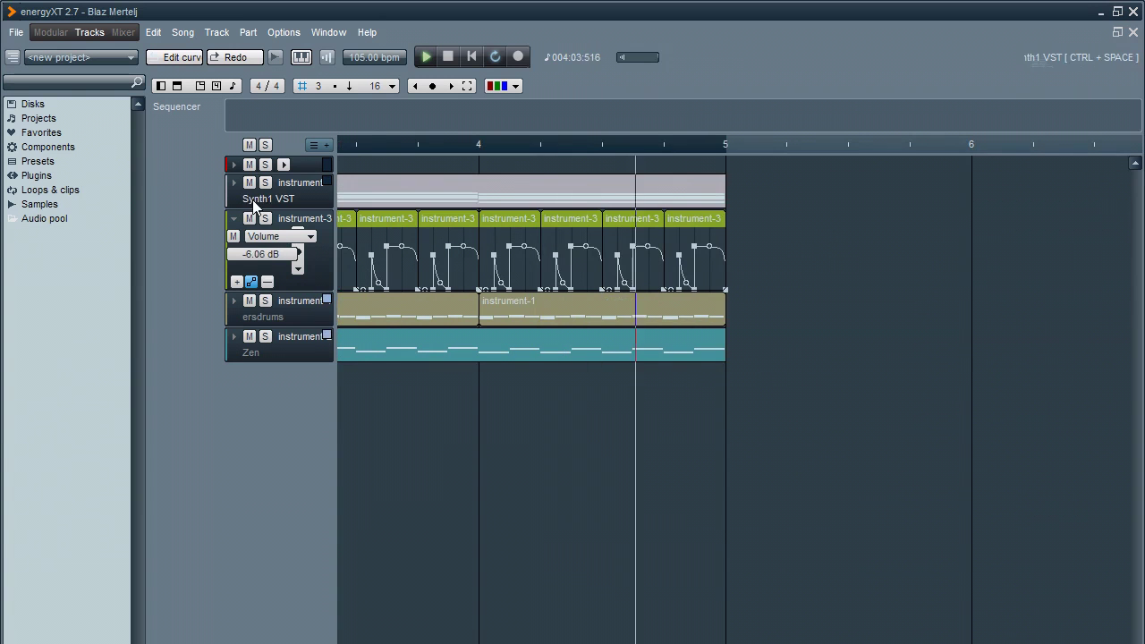
# - Open Synth1 for the chord track, adjust its filter resonance and filter release during playback, and close its window
pyautogui.doubleClick(253, 199)
pyautogui.moveTo(767, 259); pyautogui.dragTo(802, 358)
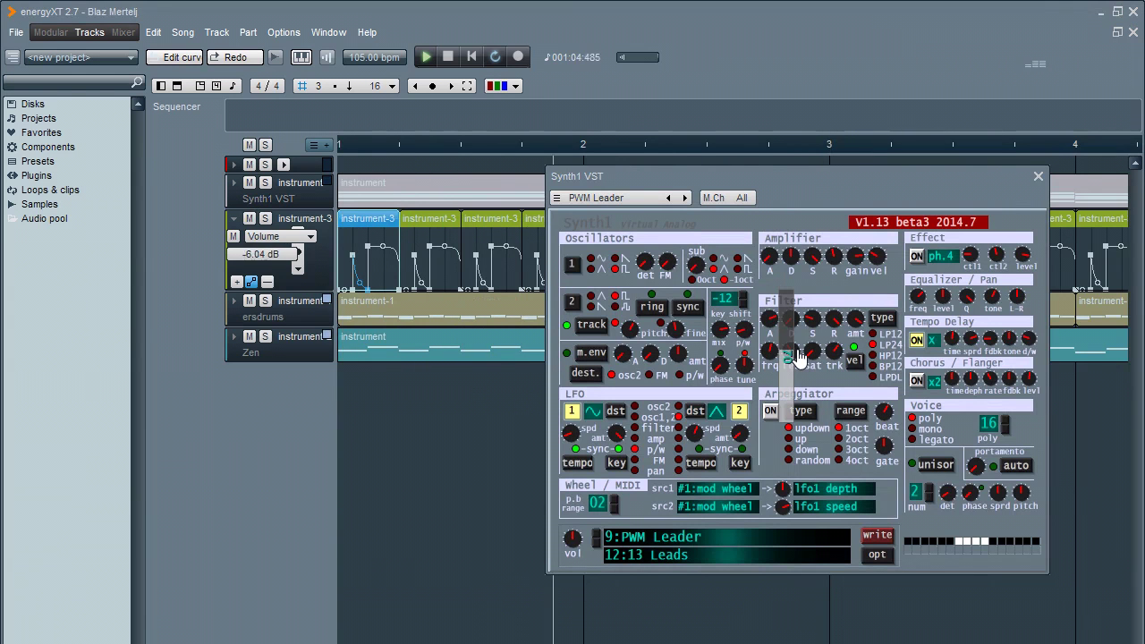
pyautogui.moveTo(815, 333); pyautogui.dragTo(842, 350)
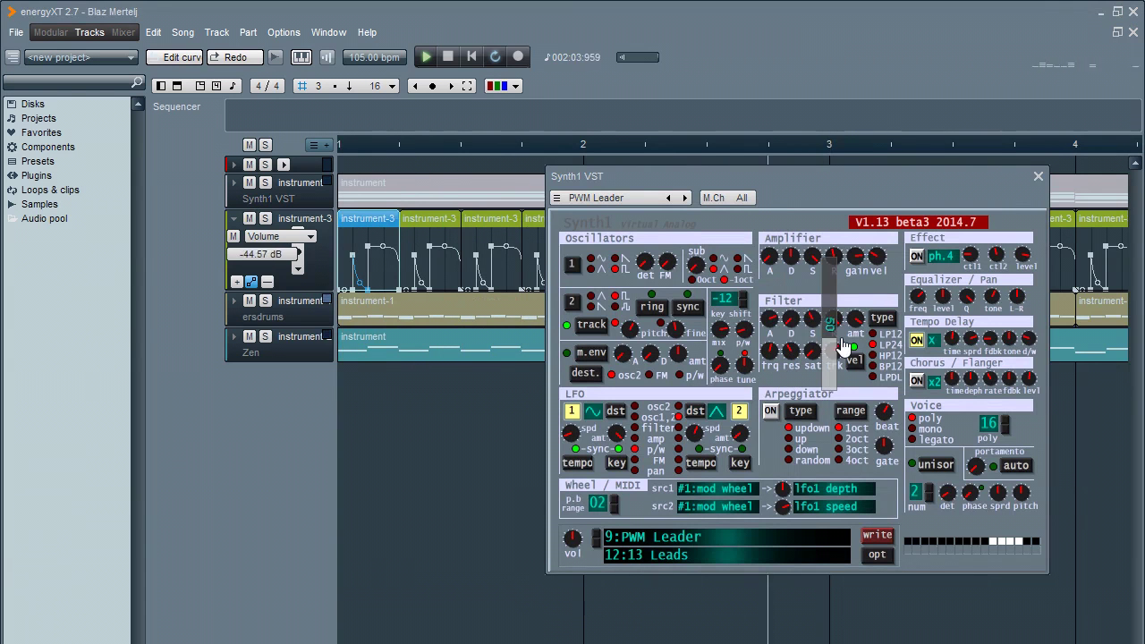
pyautogui.click(1037, 177)
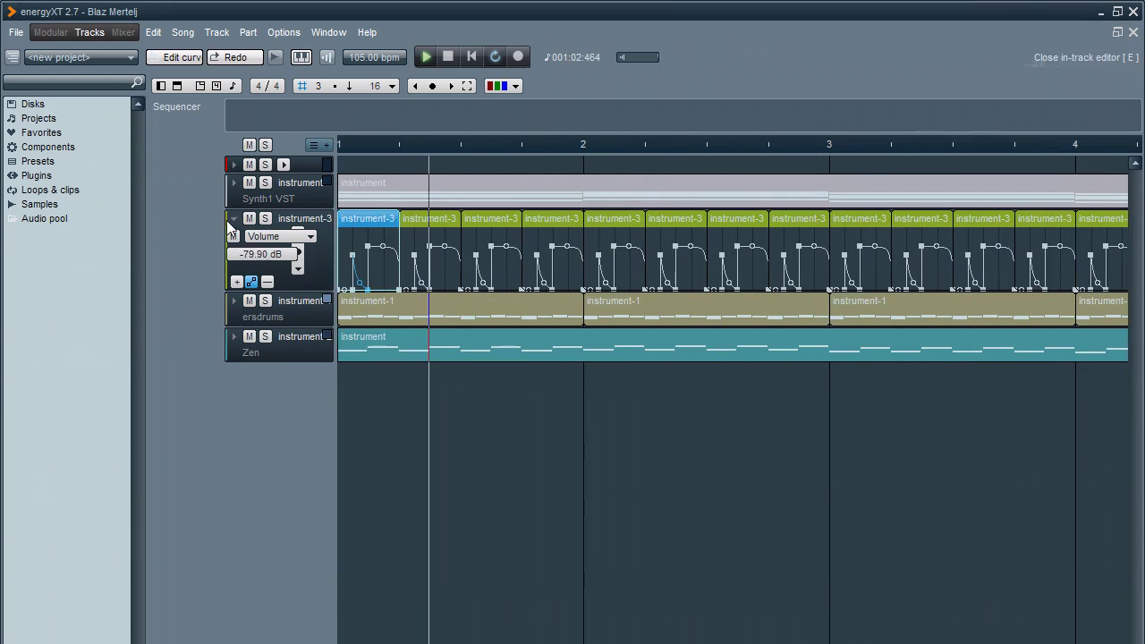
# - Close the in-track editor of the automation track, stop playback, and delete the Synth1 VST instrument
pyautogui.click(234, 219)
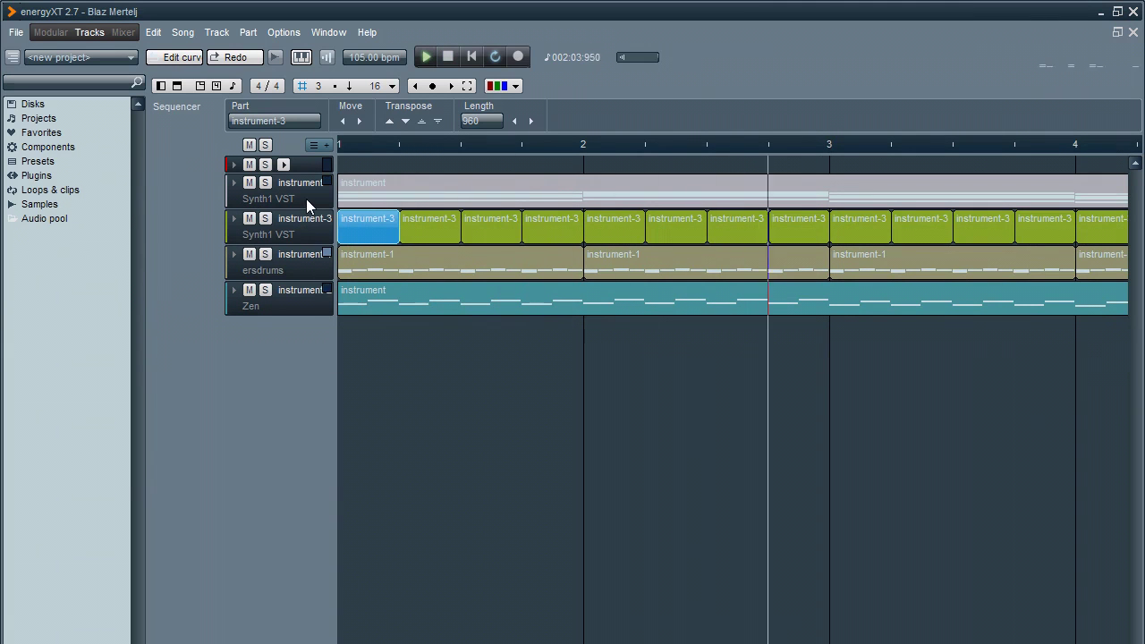
pyautogui.press('space')
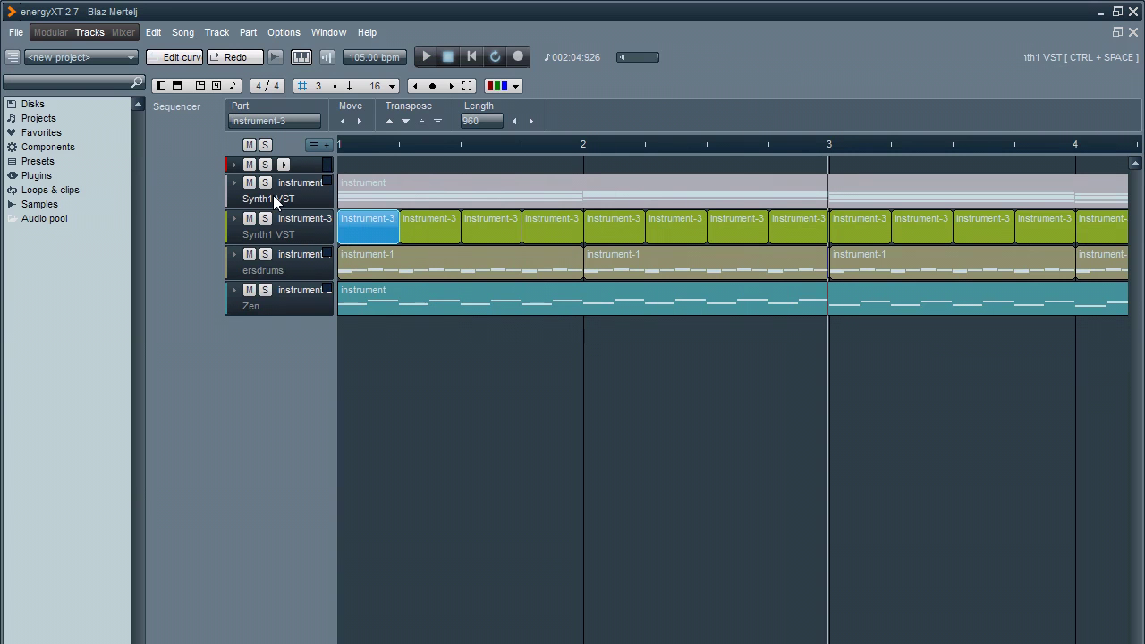
pyautogui.rightClick(273, 196)
pyautogui.click(302, 243)
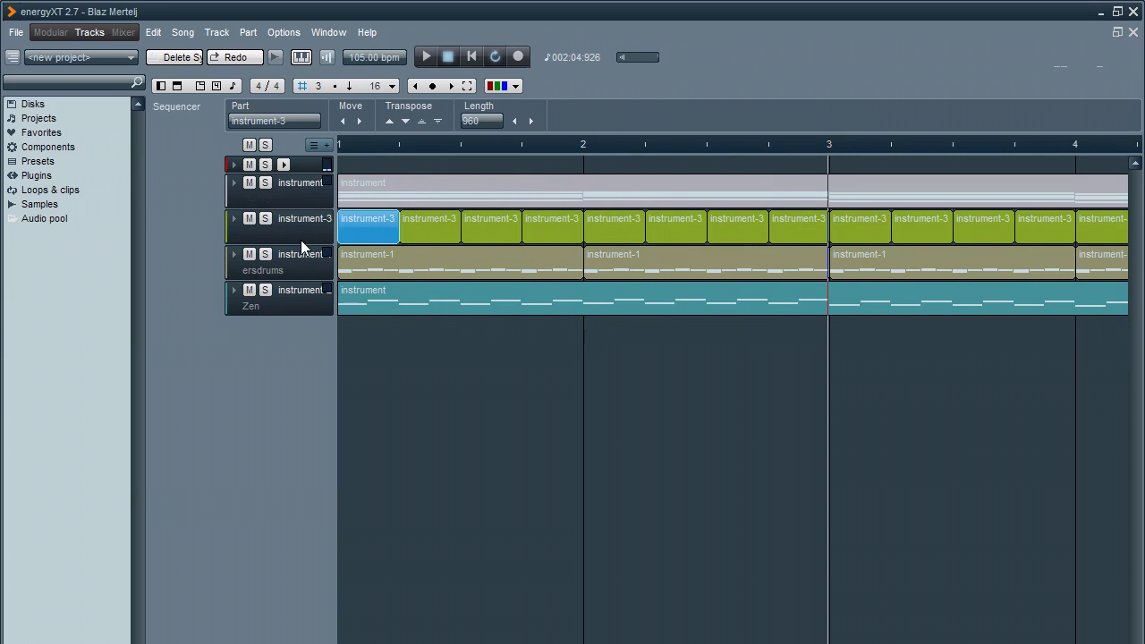
pyautogui.rightClick(292, 202)
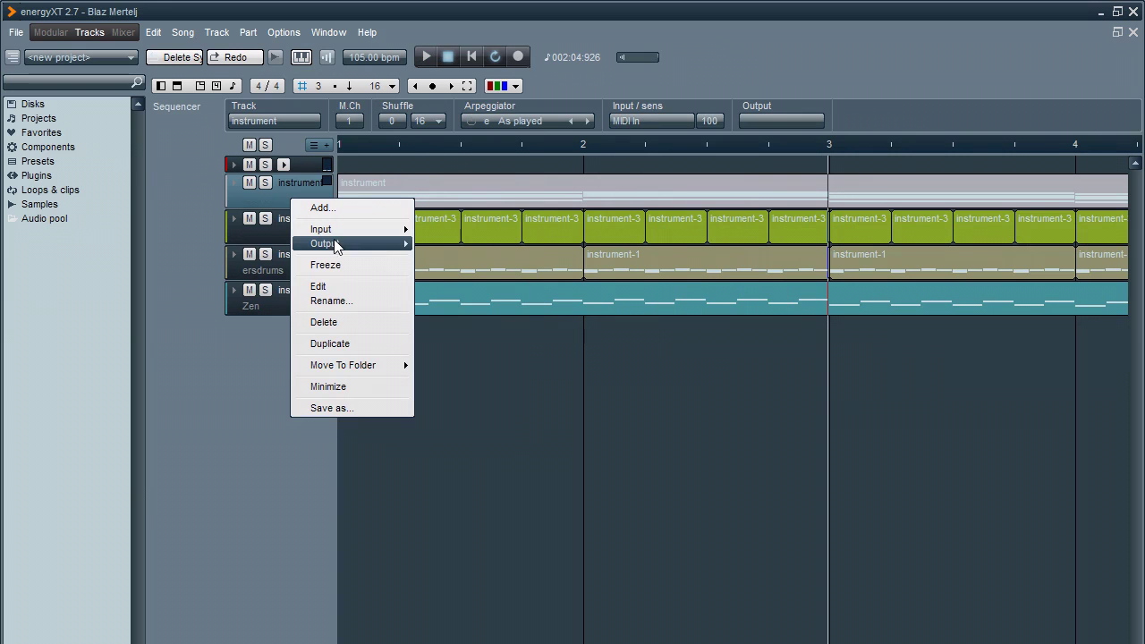
pyautogui.moveTo(376, 245)
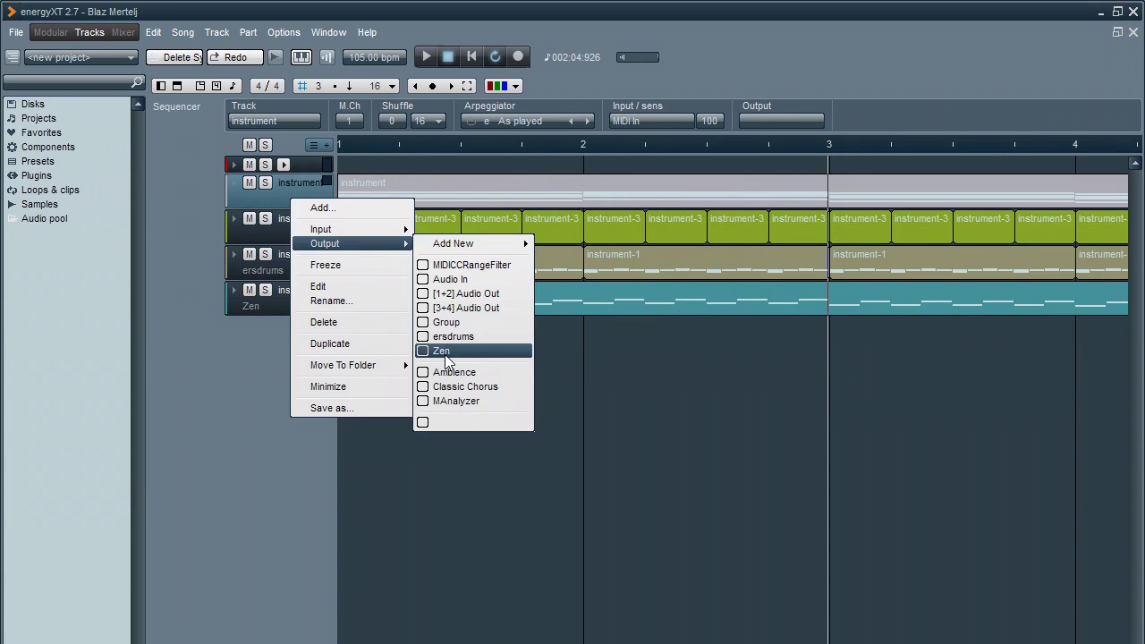
pyautogui.click(443, 351)
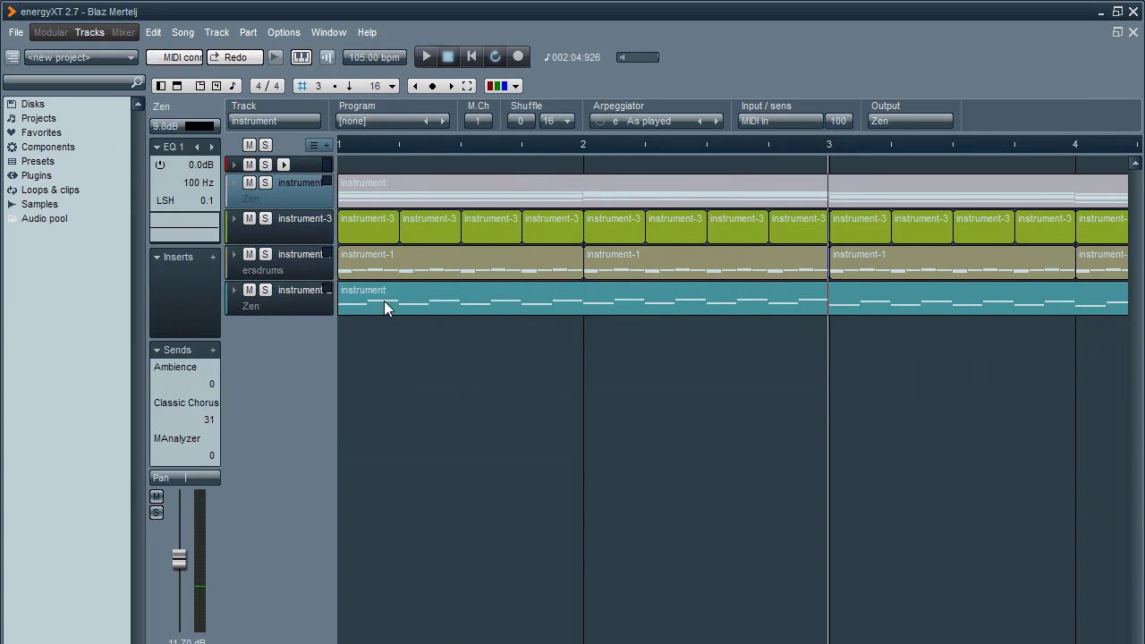
pyautogui.rightClick(273, 205)
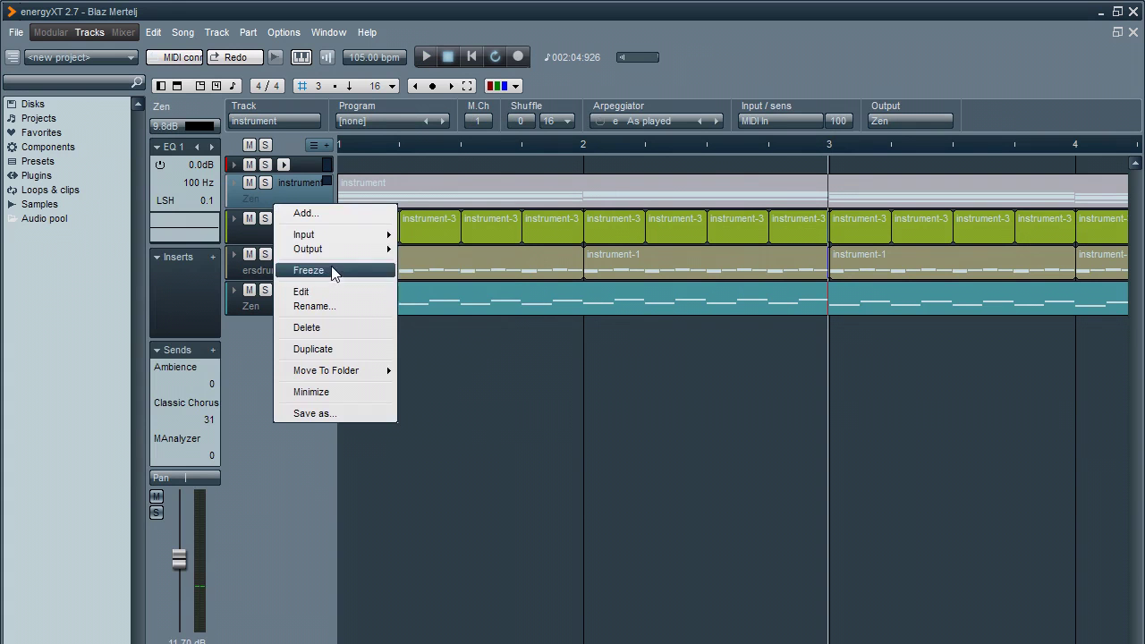
pyautogui.moveTo(340, 258)
pyautogui.click(426, 356)
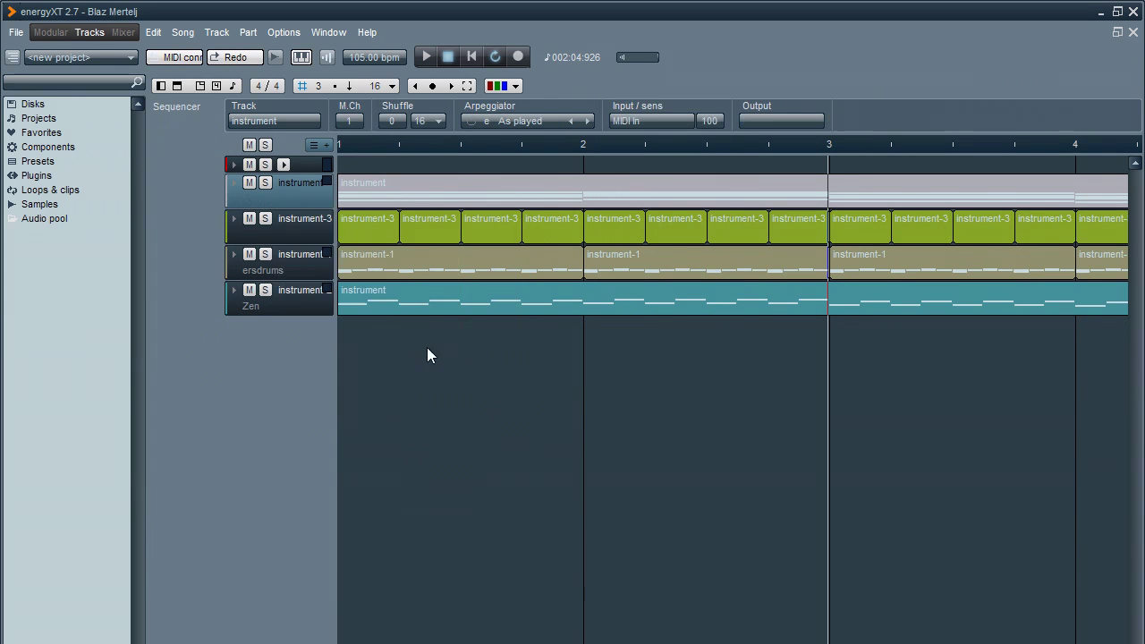
# - Route the chord track's output to a newly added Zen instrument
pyautogui.rightClick(306, 198)
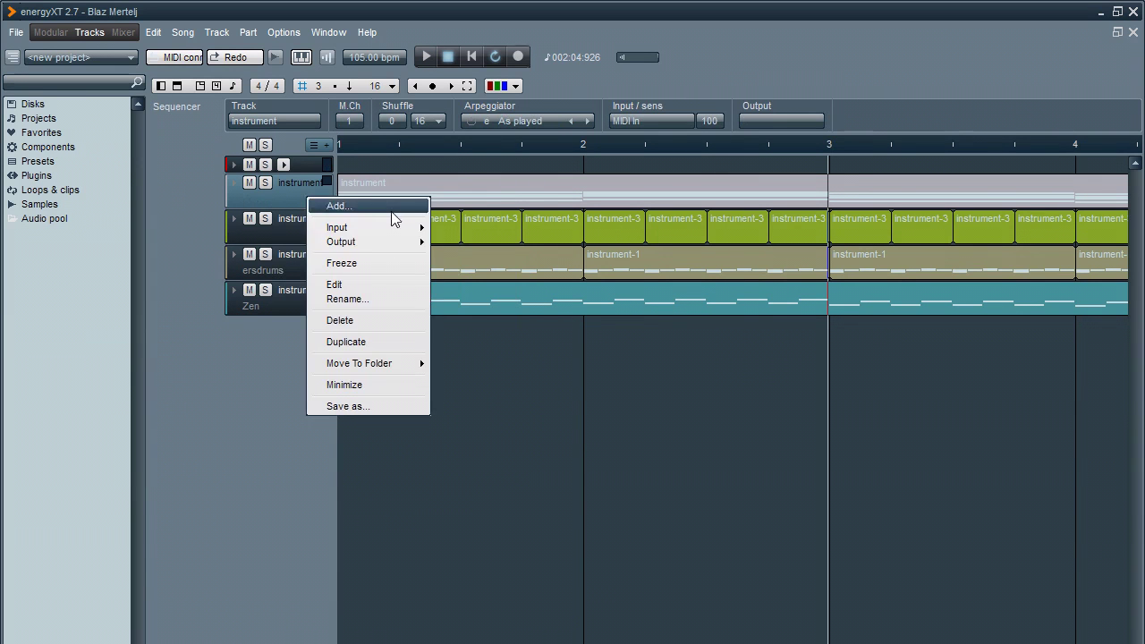
pyautogui.moveTo(386, 241)
pyautogui.moveTo(457, 243)
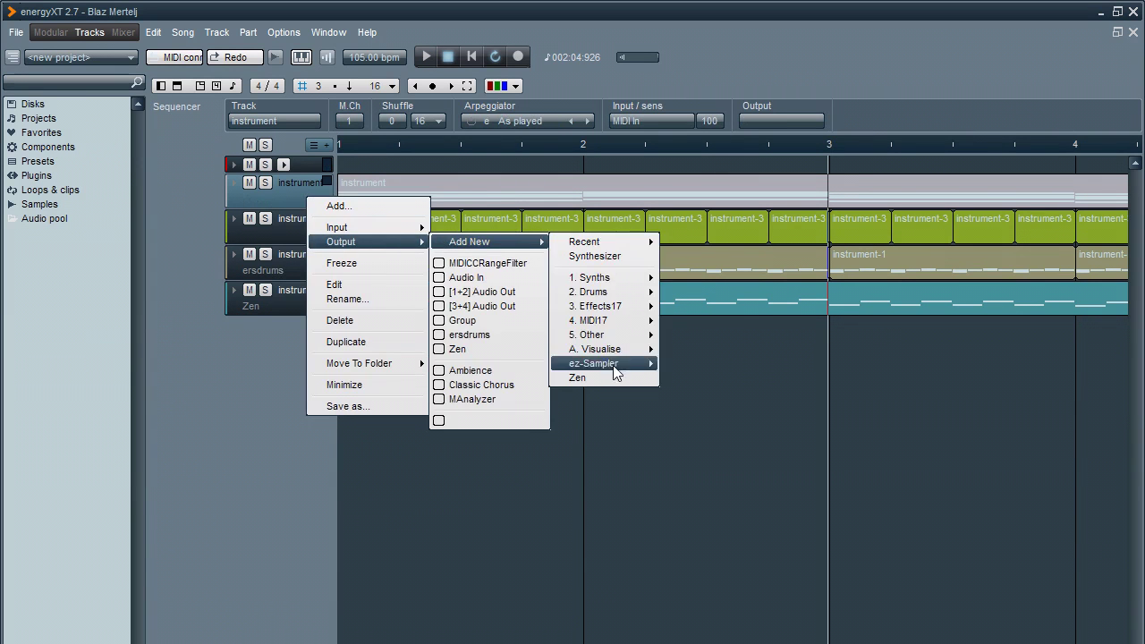
pyautogui.click(616, 380)
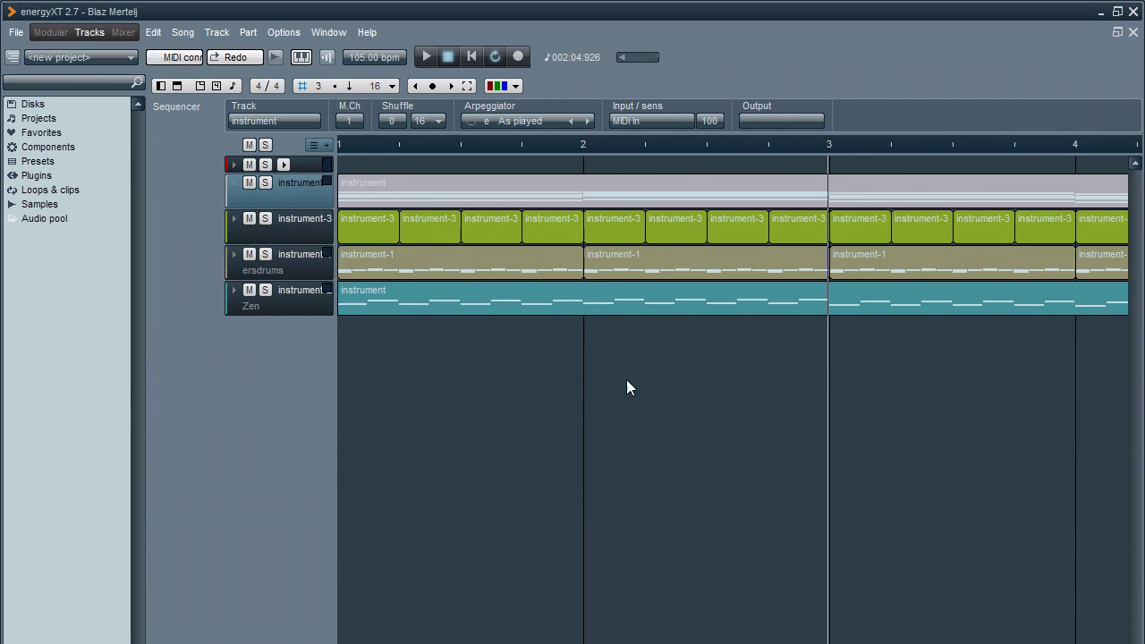
pyautogui.click(238, 220)
# - Move the new Zen window clear of the mixer strip, search its presets for "super", and load the Synth1 preset Super Saw
pyautogui.moveTo(616, 193); pyautogui.dragTo(838, 60)
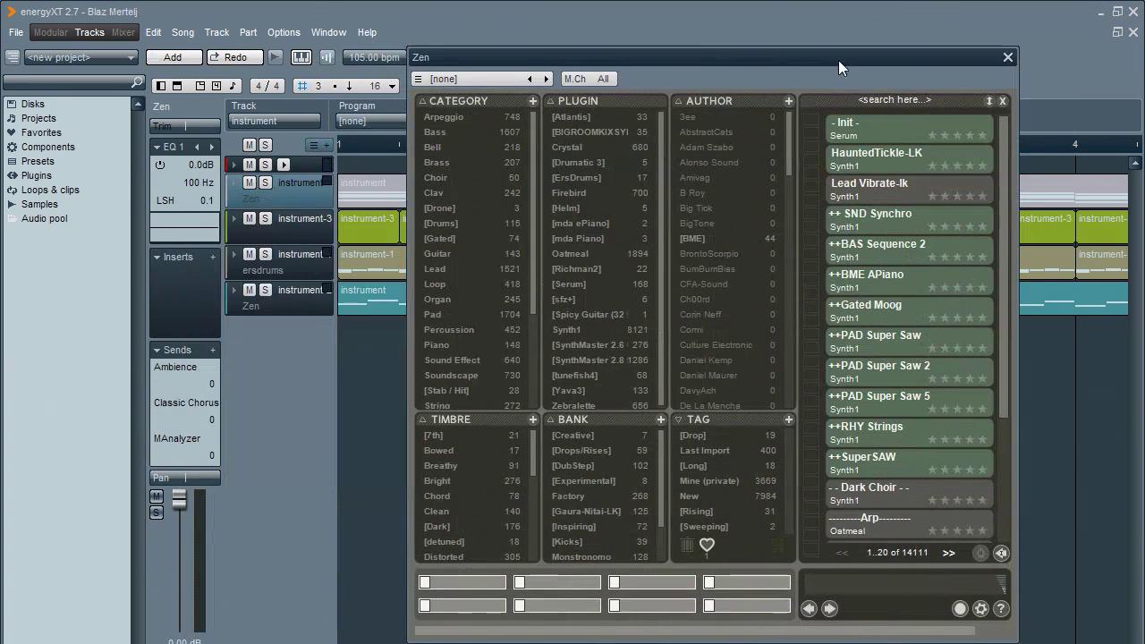
pyautogui.click(864, 99)
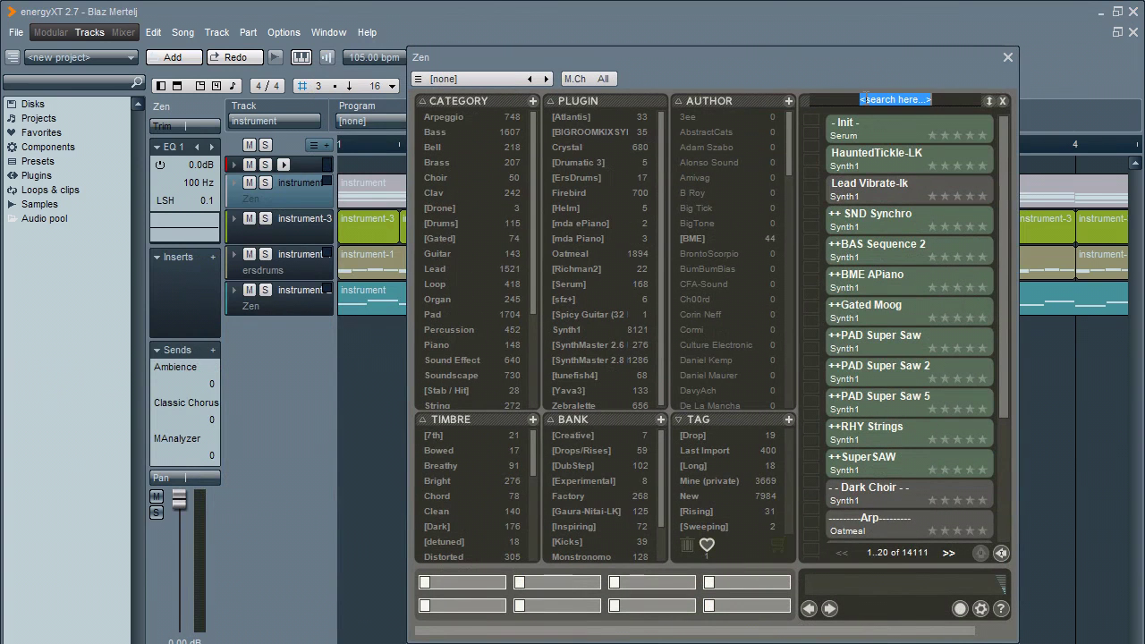
pyautogui.write('super')
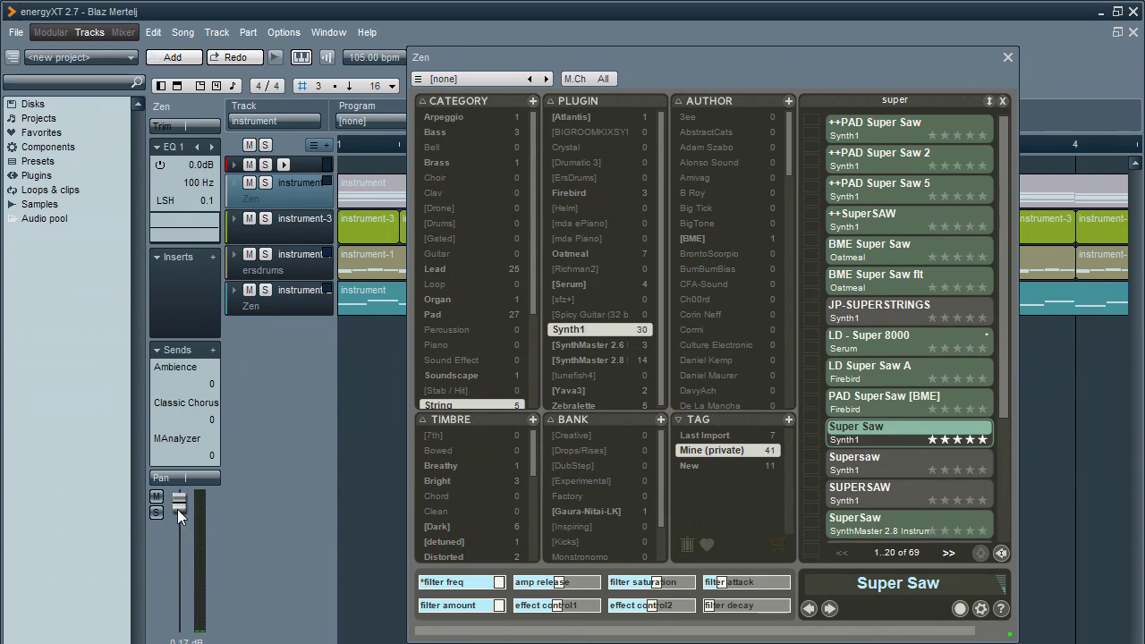
# - Route the output of the instrument-3 automation track to the chord track's Zen instrument and recheck its output assignment
pyautogui.rightClick(278, 230)
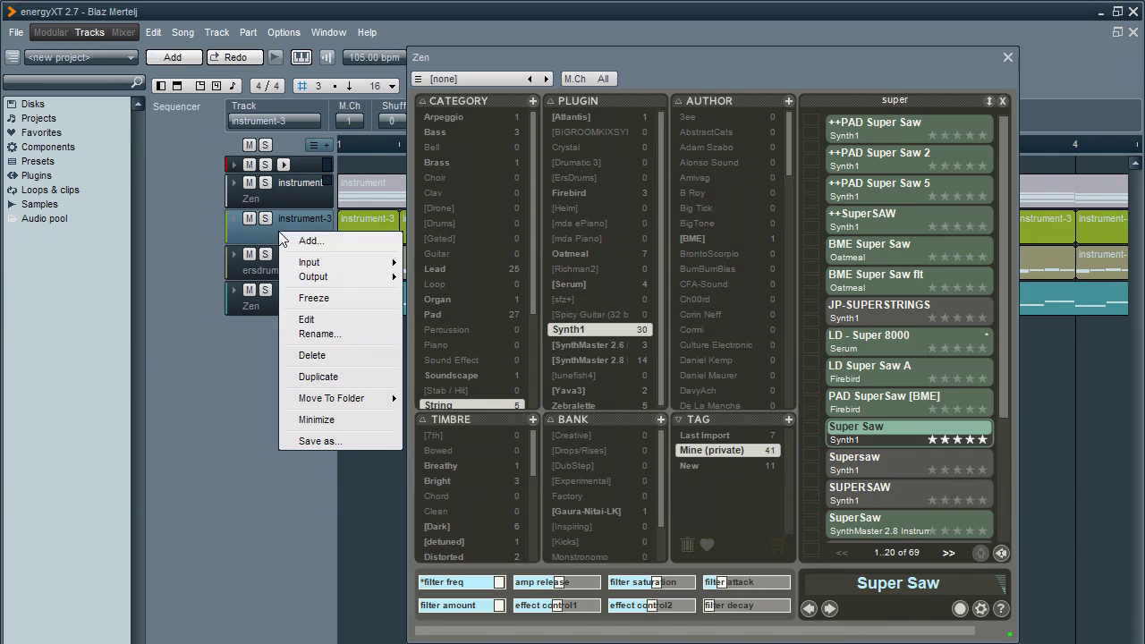
pyautogui.moveTo(329, 279)
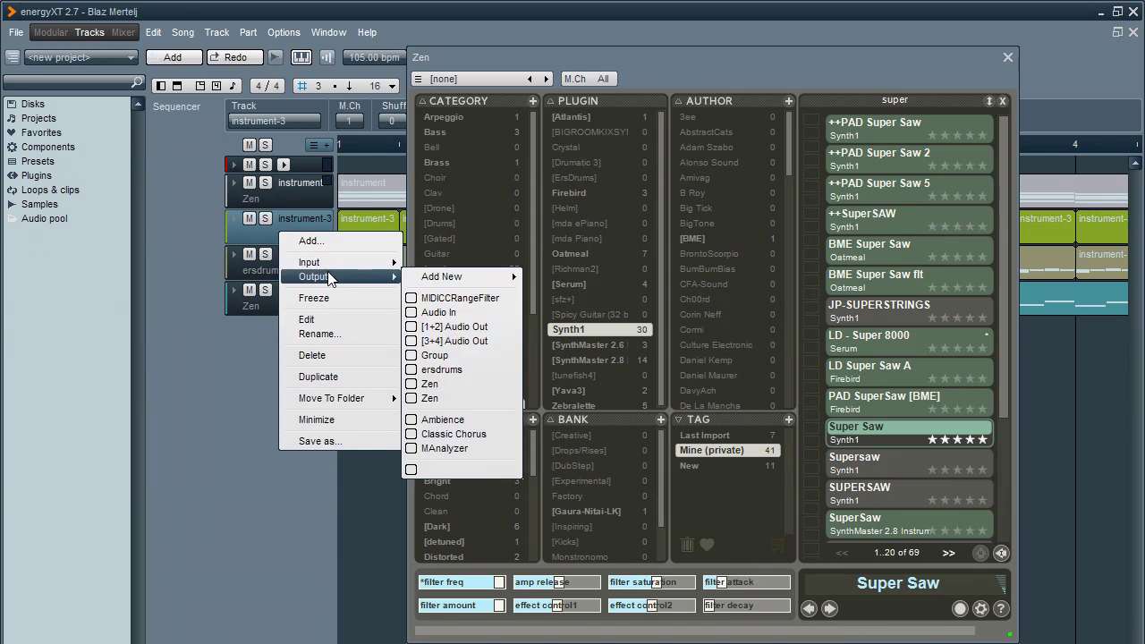
pyautogui.click(478, 398)
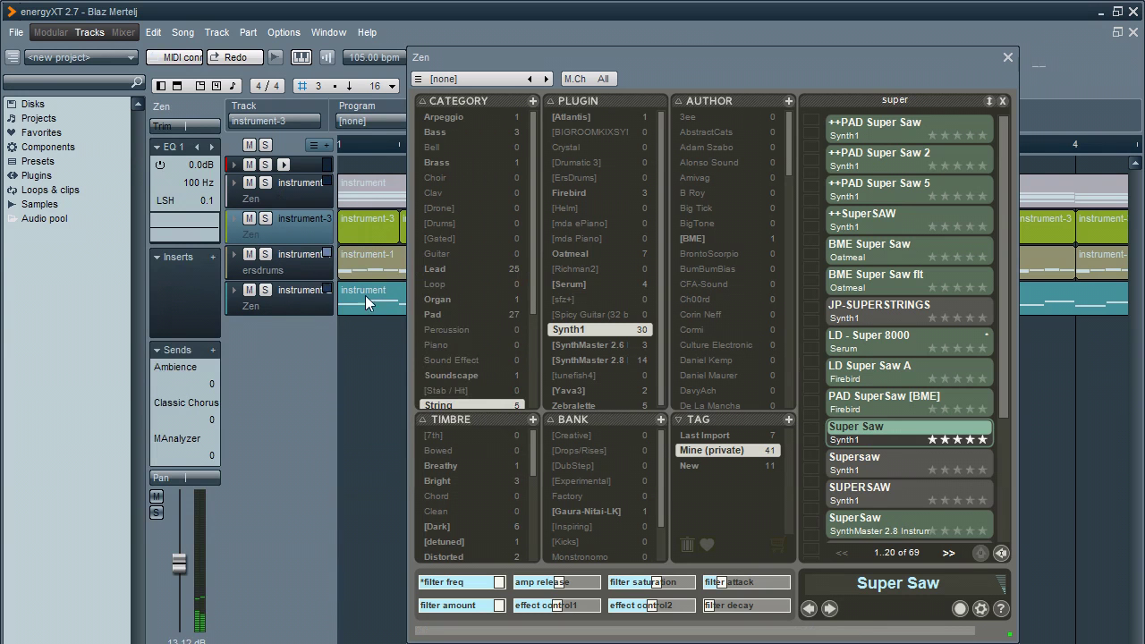
pyautogui.rightClick(255, 235)
pyautogui.click(302, 228)
pyautogui.rightClick(302, 229)
pyautogui.moveTo(353, 275)
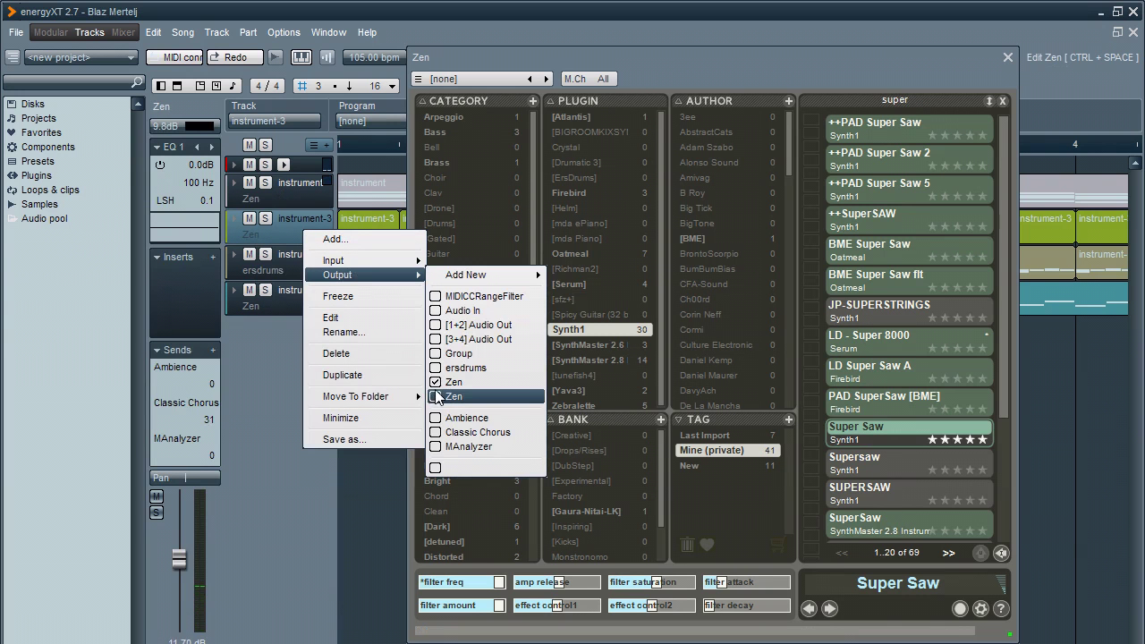
pyautogui.click(257, 386)
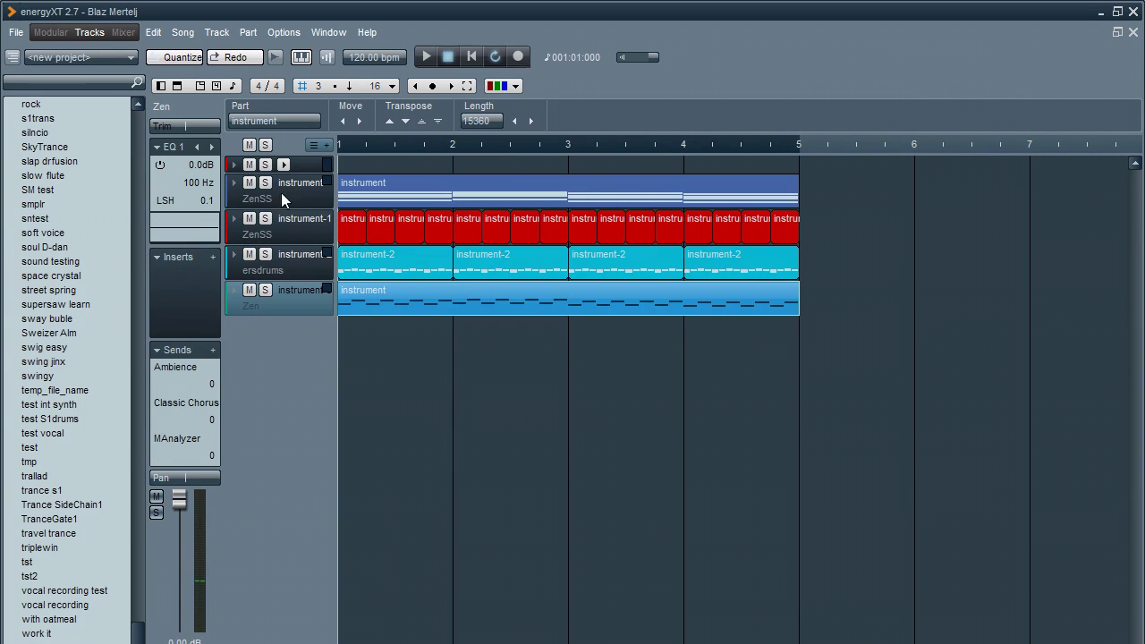
# - Open the in-track editor of the red instrument-1 automation track to show its volume curves, and play the song
pyautogui.click(233, 219)
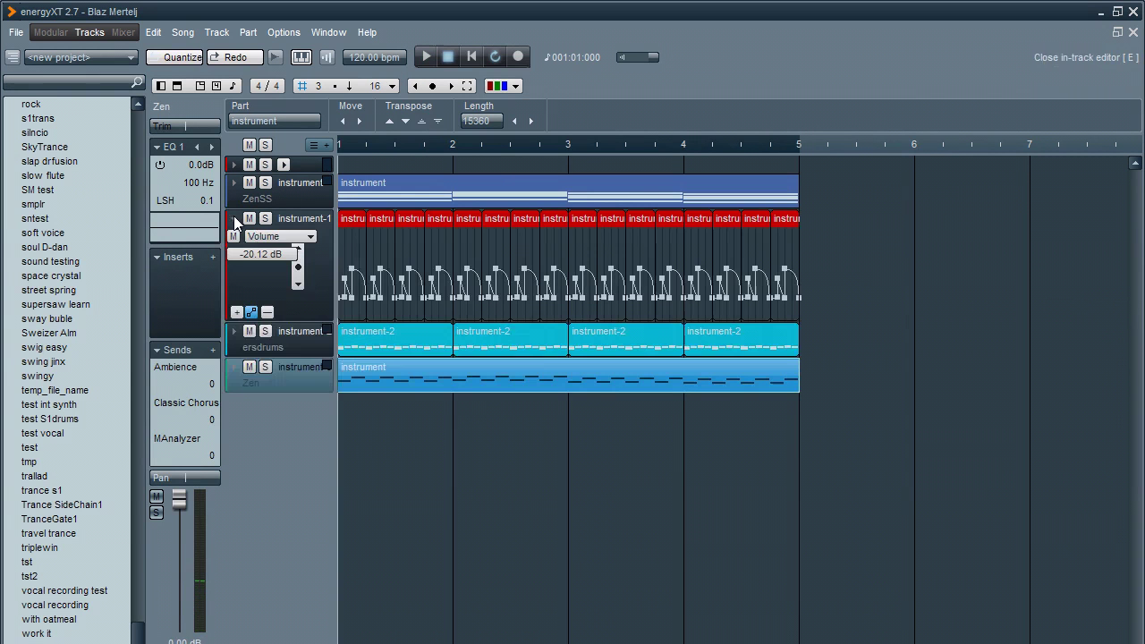
pyautogui.scroll(1, 360, 292)
pyautogui.scroll(2, 361, 292)
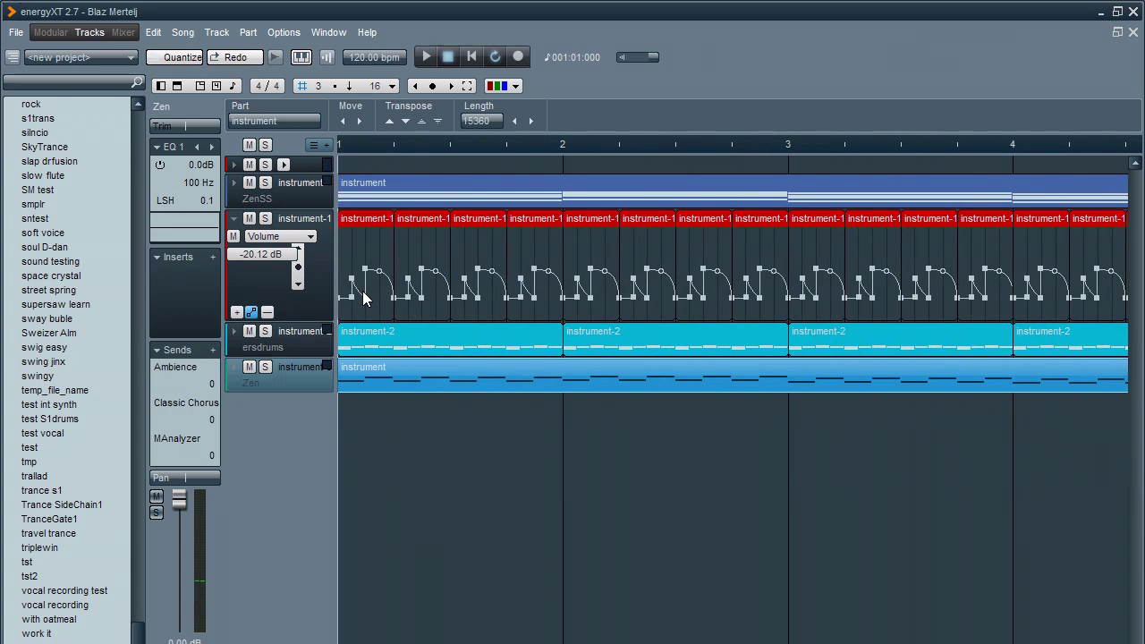
pyautogui.press('space')
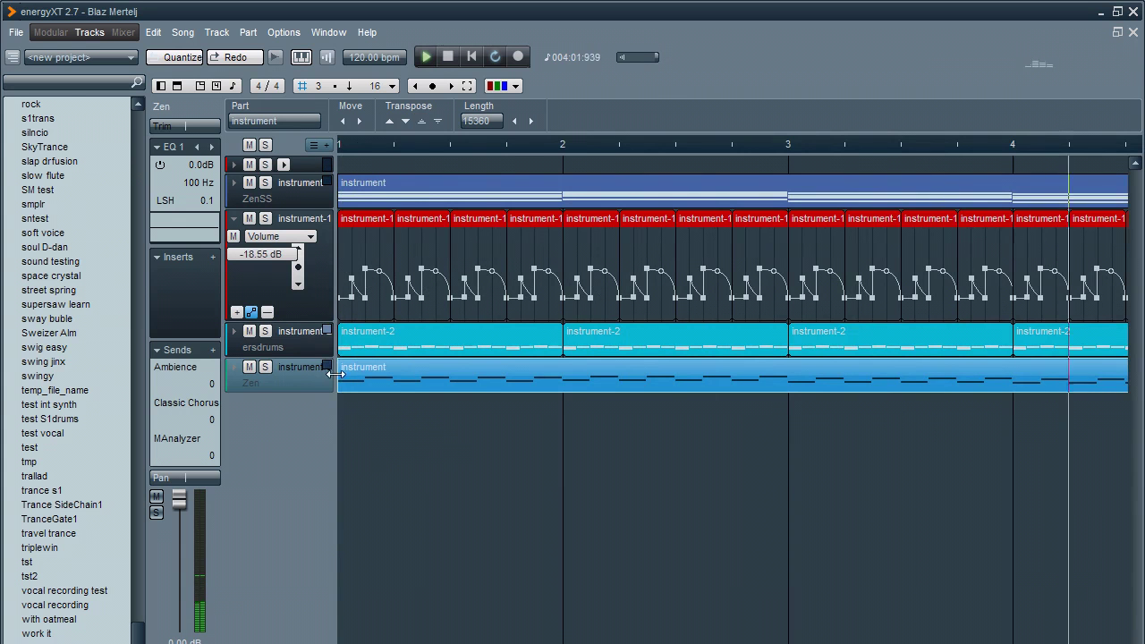
# - Set the Ambience send of the ZenSS chord track to 25, and select the ersdrums track
pyautogui.click(285, 193)
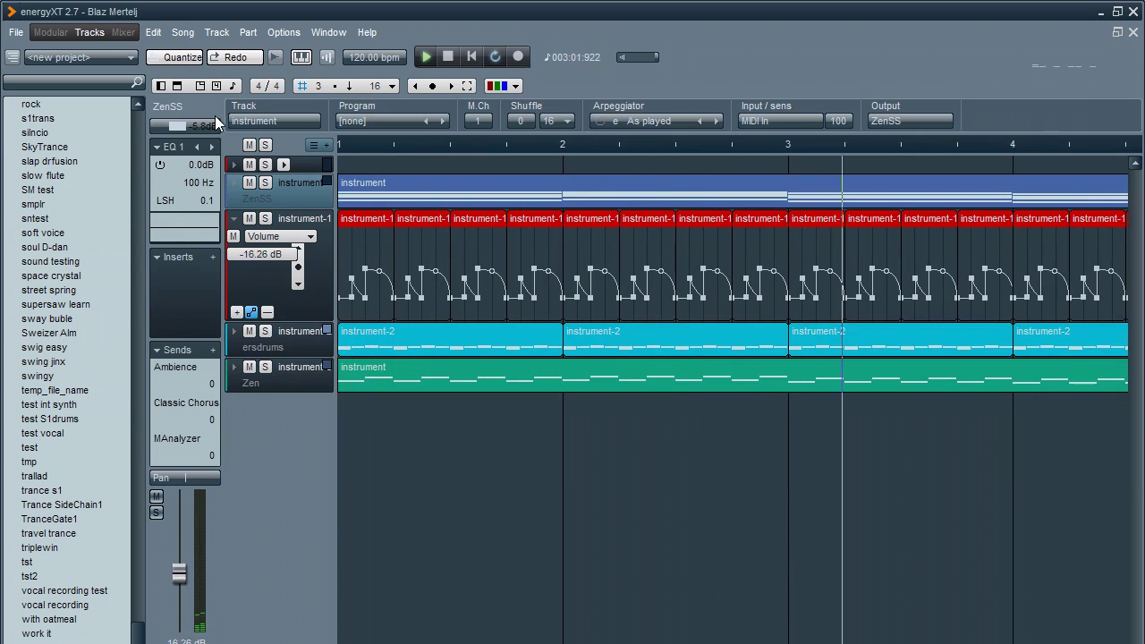
pyautogui.moveTo(209, 384); pyautogui.dragTo(277, 315)
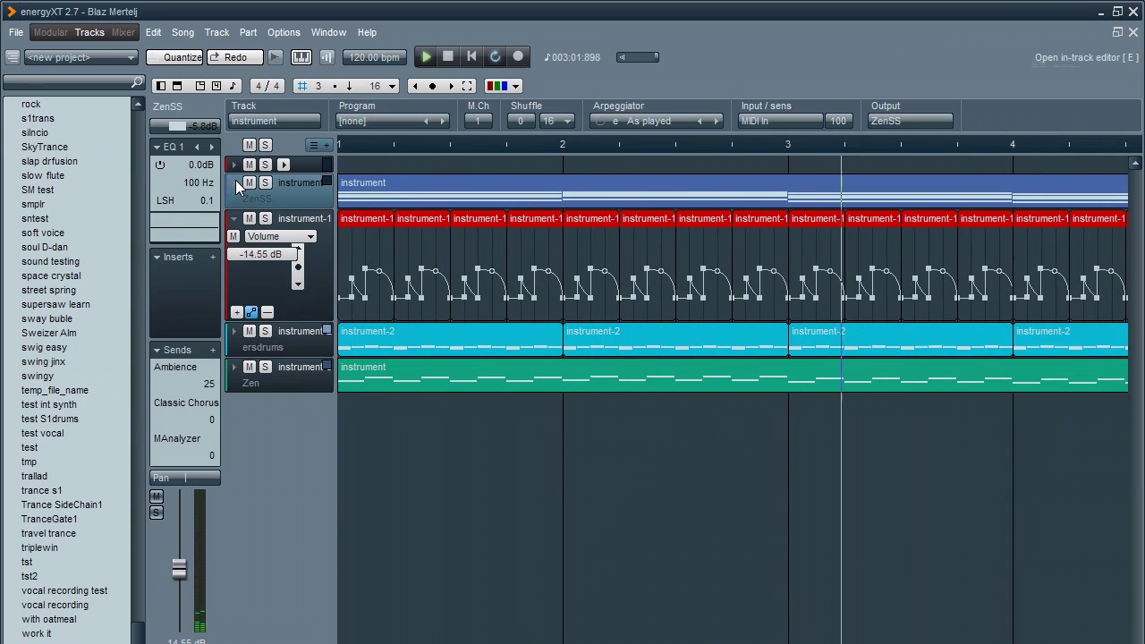
pyautogui.click(290, 343)
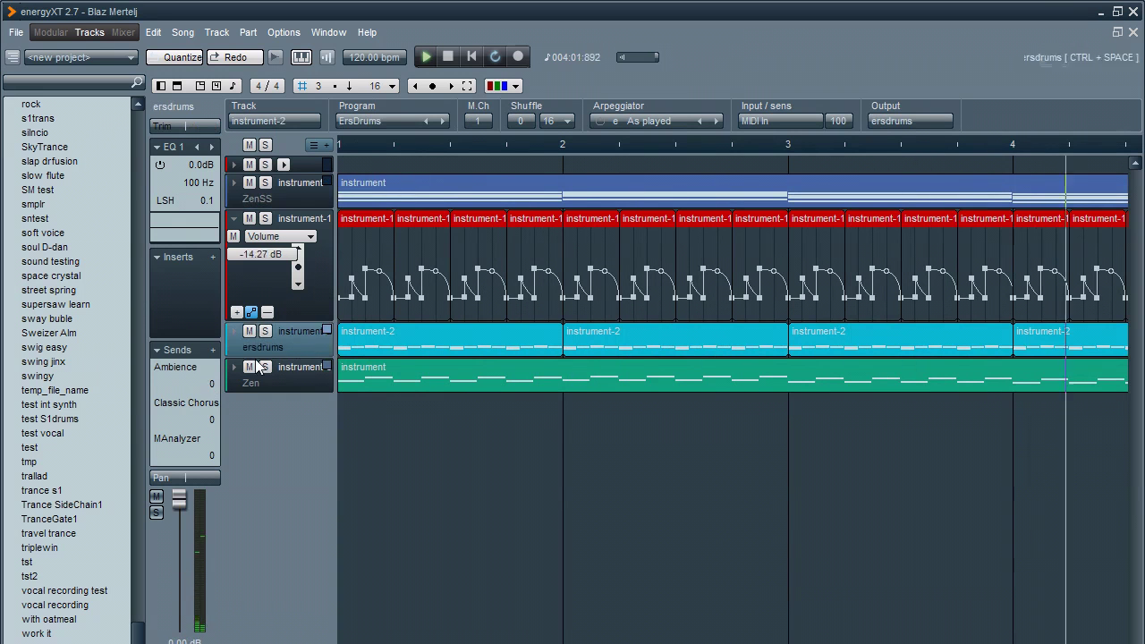